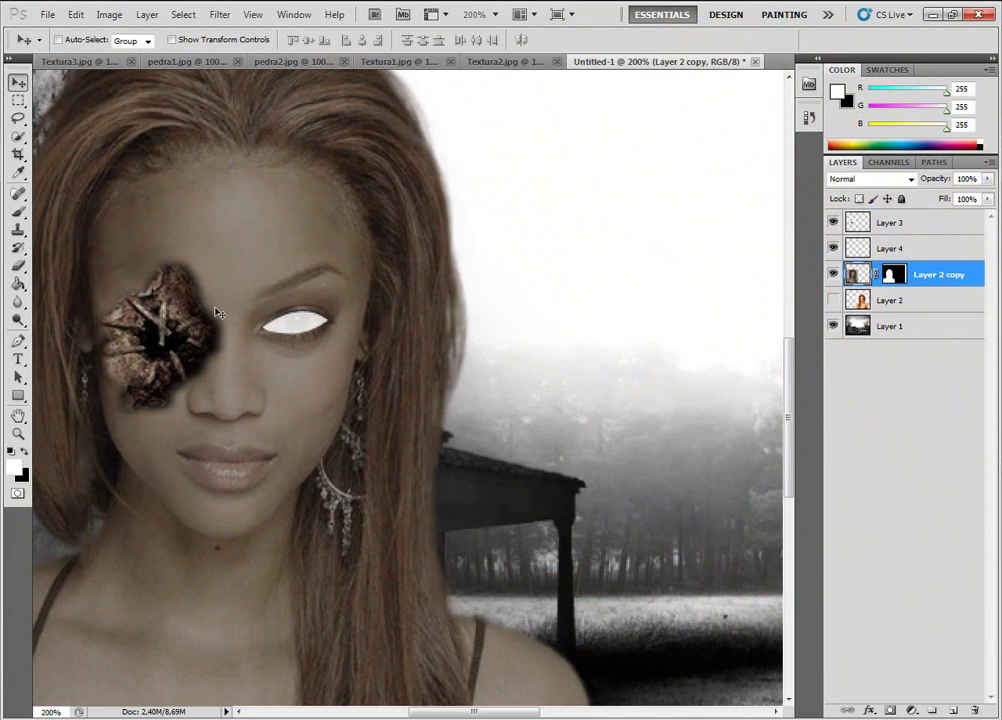
- Toggle the woman and eye-texture layers to compare, then ready Layer 3 for erasing
click(832, 276)
click(832, 274)
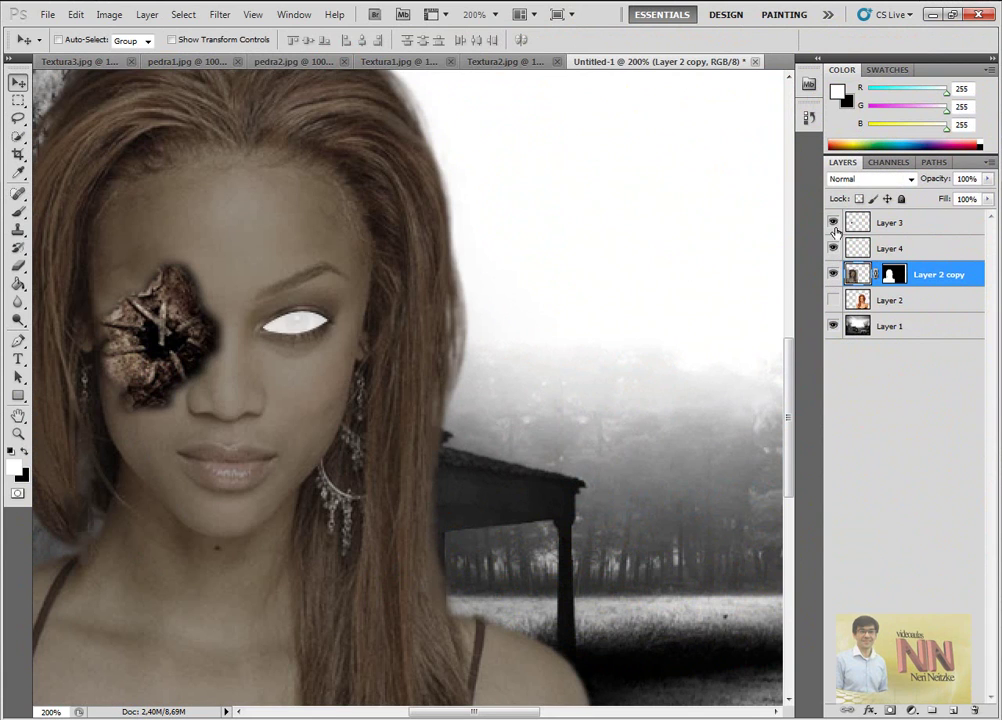
click(833, 223)
click(833, 223)
click(925, 223)
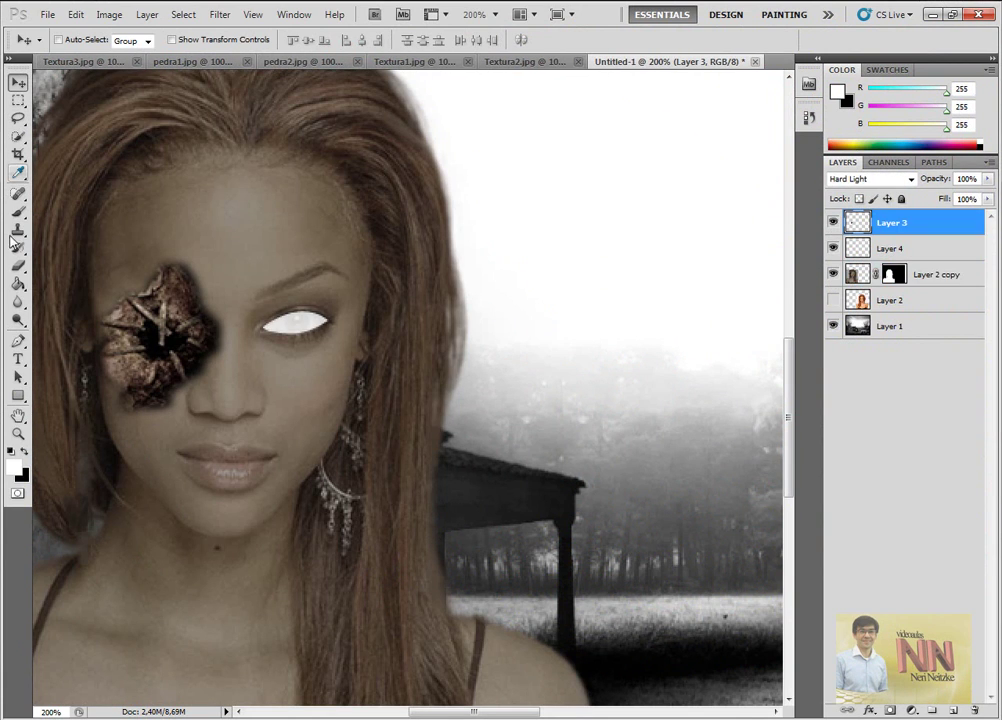
click(18, 265)
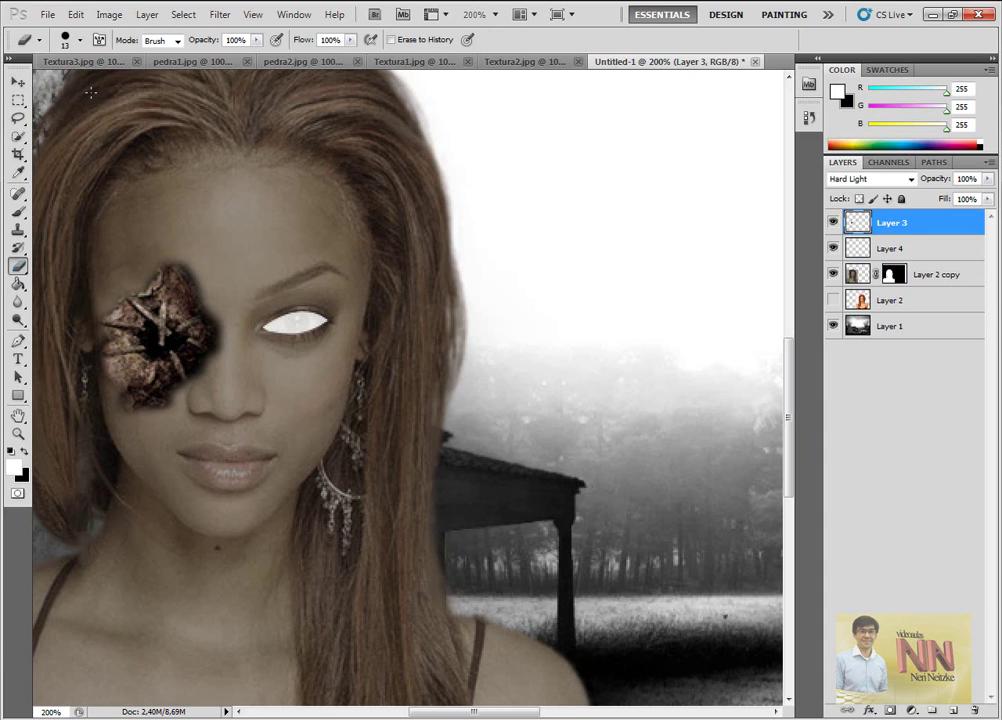
- Erase the top and lower edges of the eye texture with a soft 65 px eraser
click(80, 40)
drag(180, 167, 182, 196)
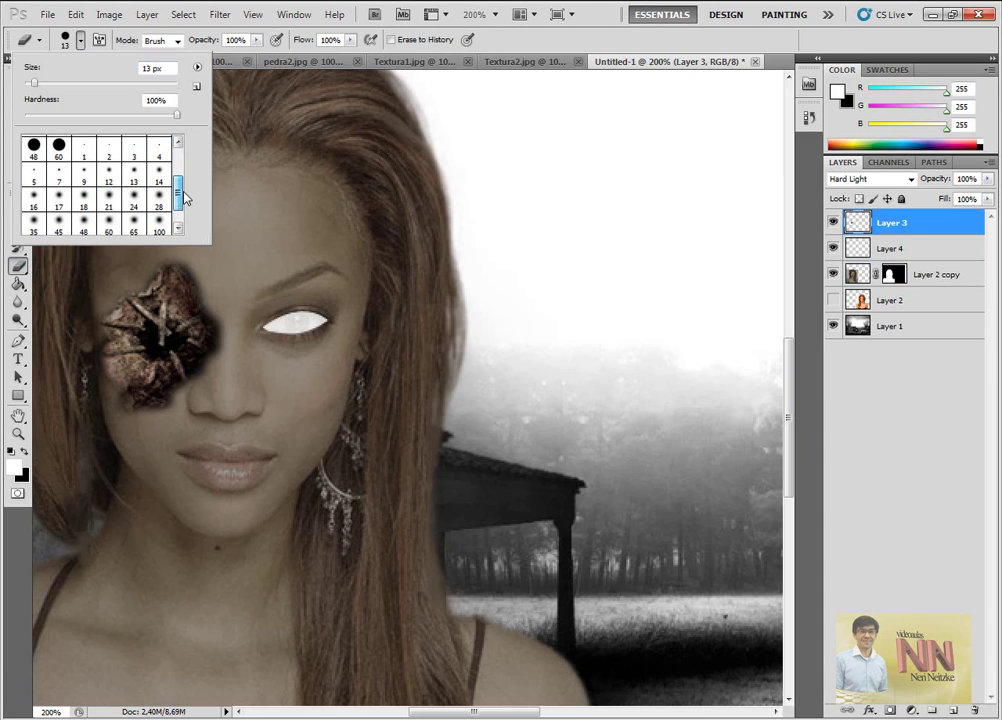
click(109, 200)
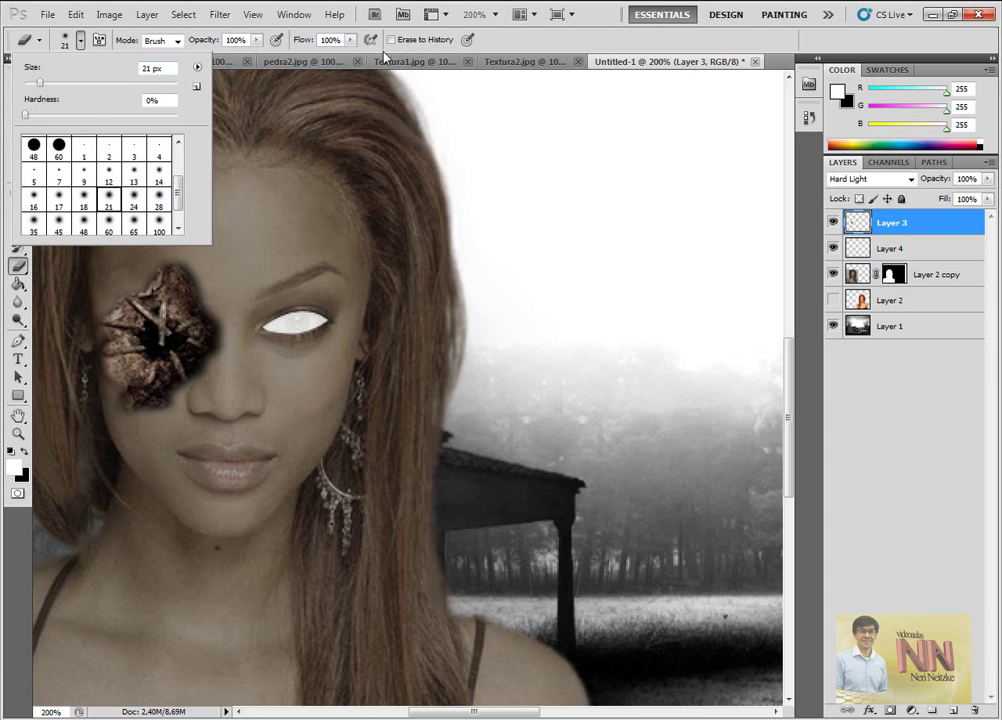
click(128, 231)
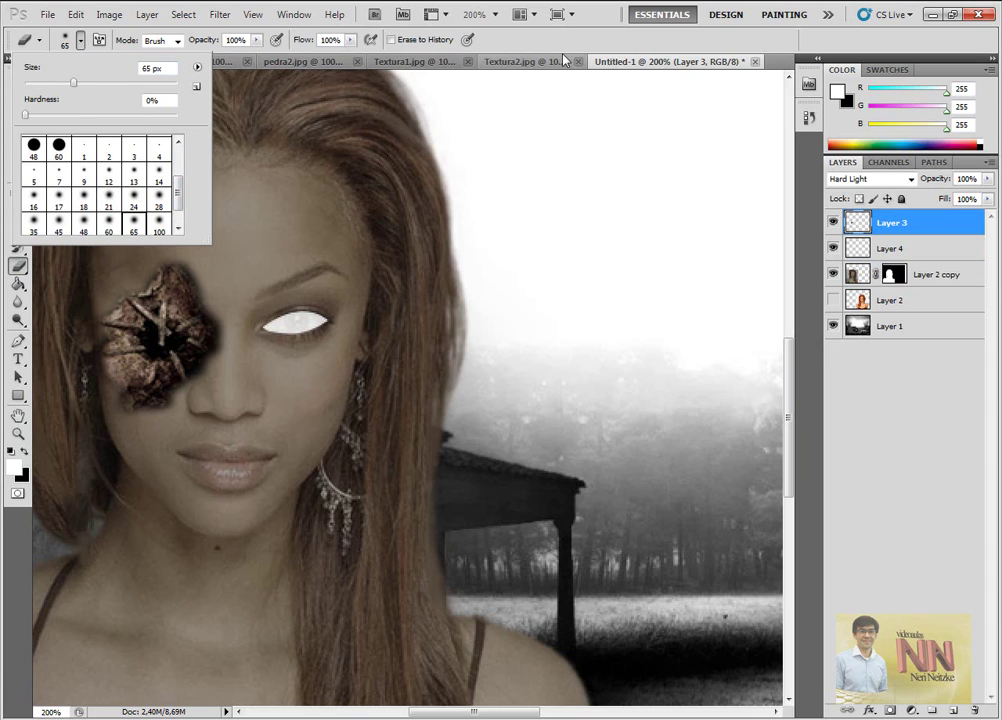
click(312, 179)
mouse_move(186, 260)
mouse_down()
mouse_move(150, 241)
mouse_move(152, 295)
mouse_up()
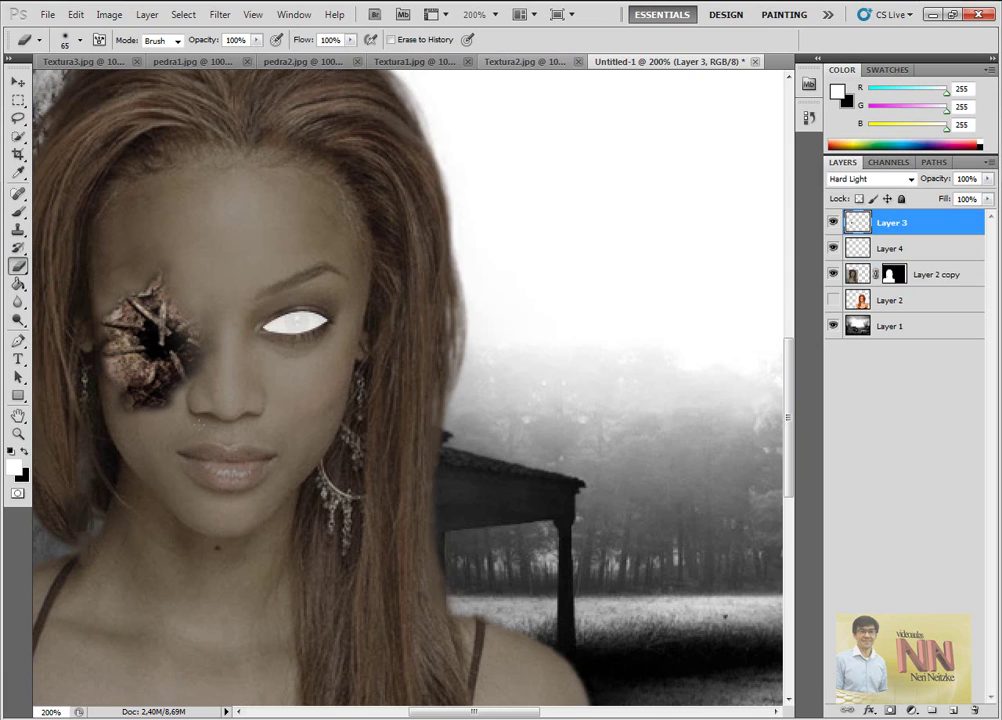
drag(155, 395, 125, 442)
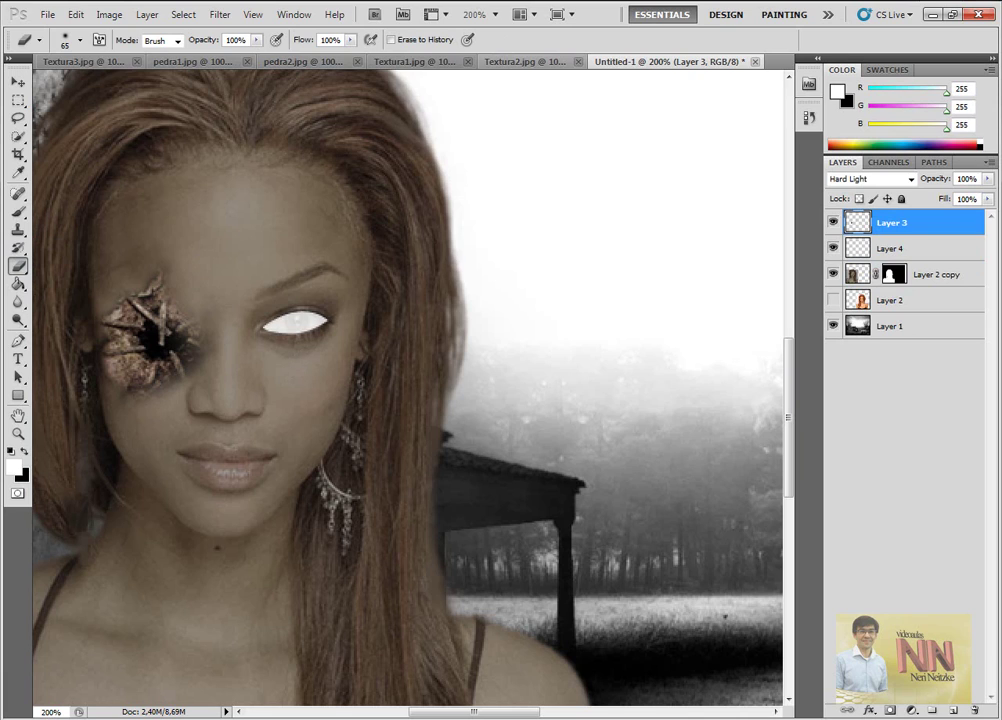
- Undo the erasing strokes and reduce the eraser to 35 px
key(ctrl+alt+z)
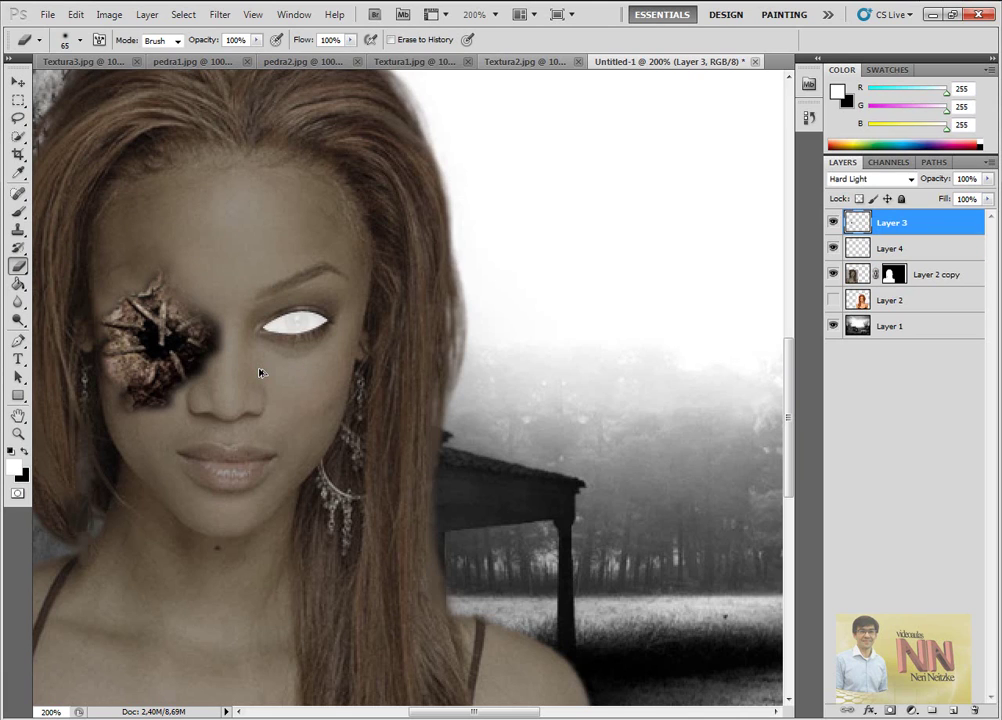
key(ctrl+alt+z)
key(alt+bracketleft)
click(80, 40)
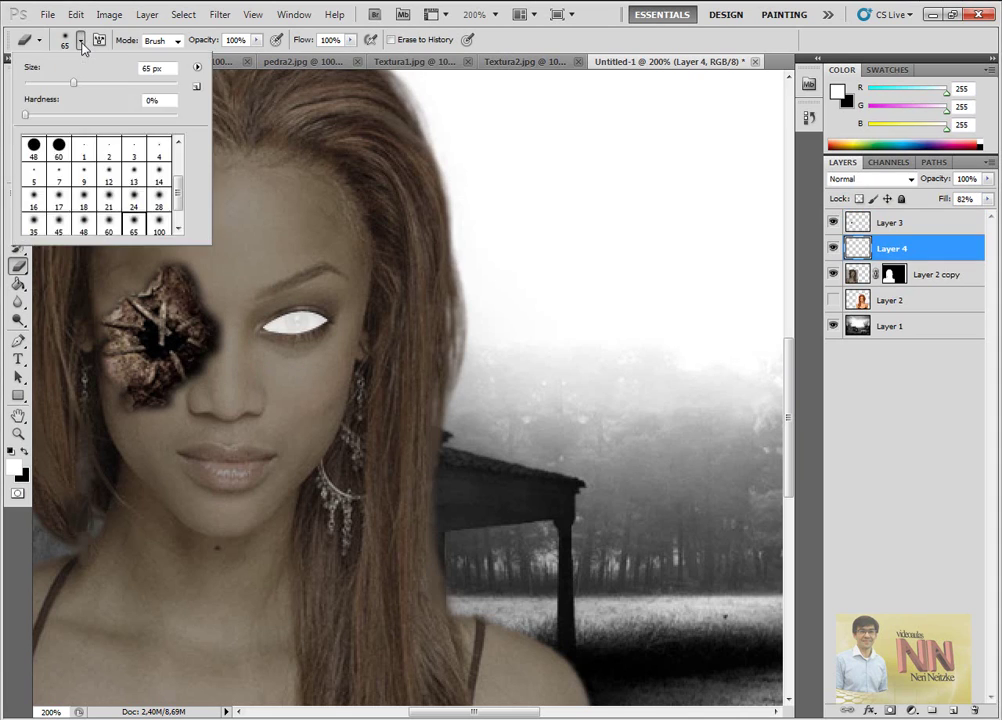
drag(66, 83, 51, 84)
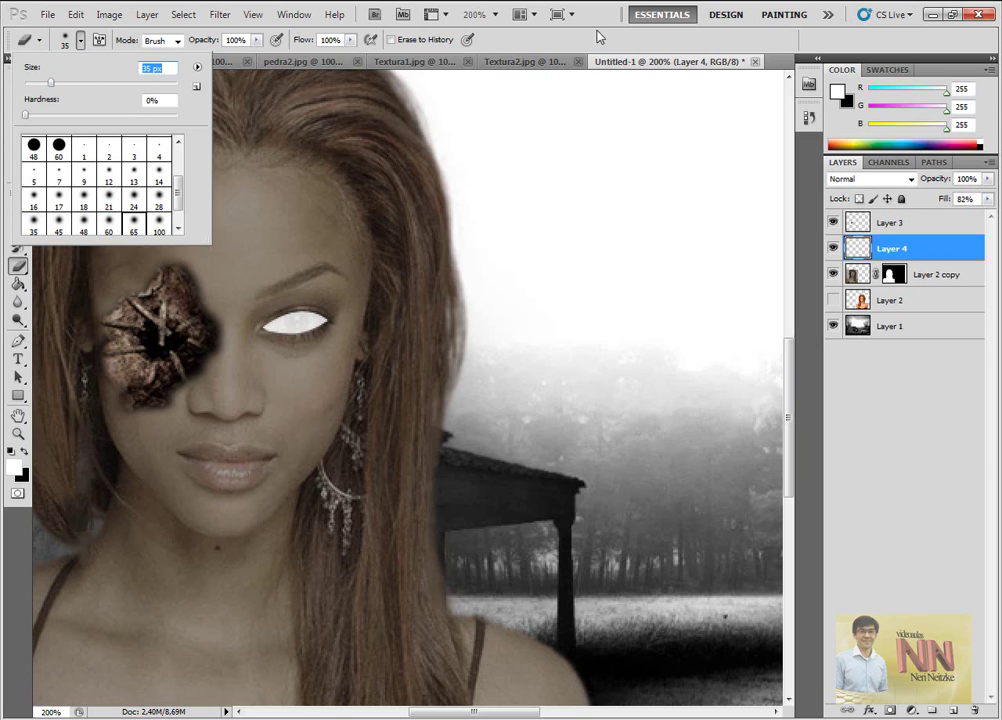
key(Return)
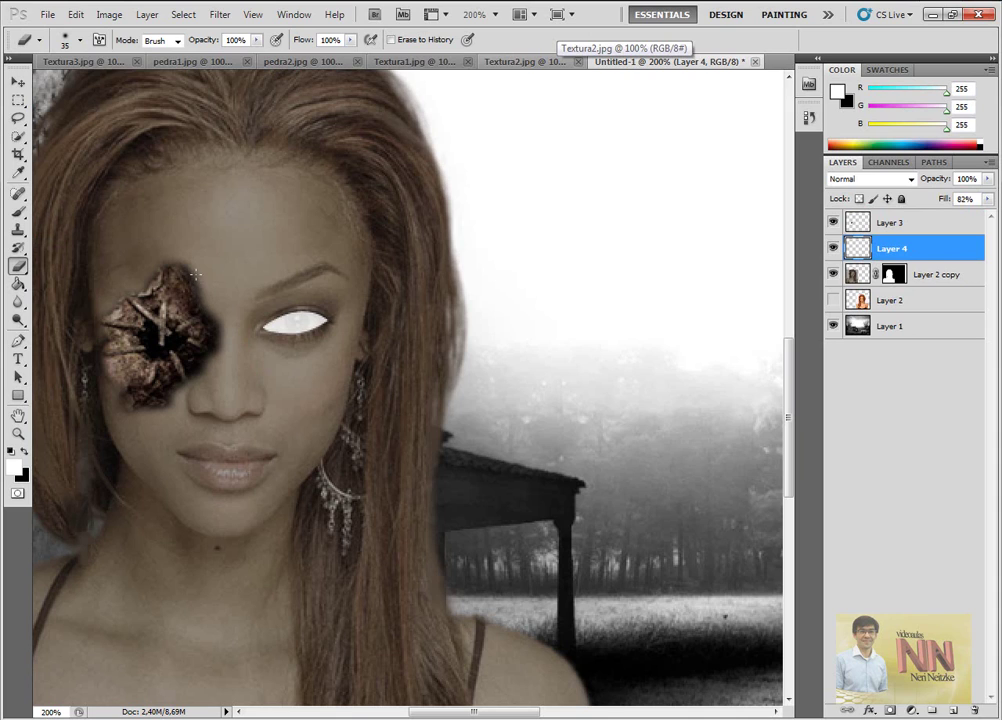
- With a 45 px eraser on Layer 3, erase the dark halo right and lower left of the wound
click(80, 40)
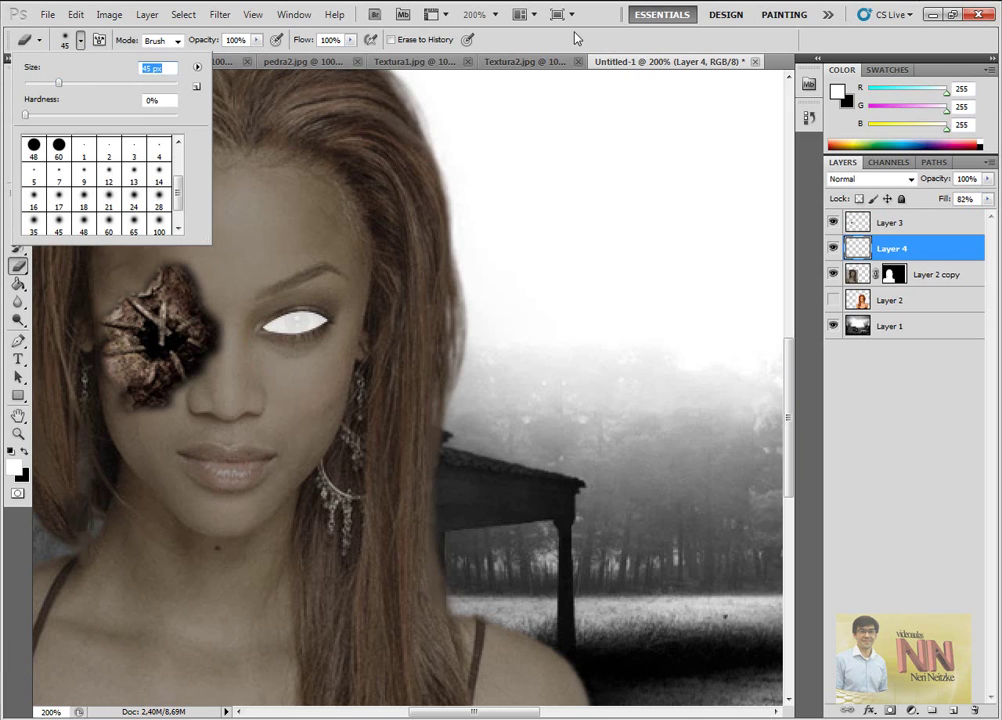
key(Return)
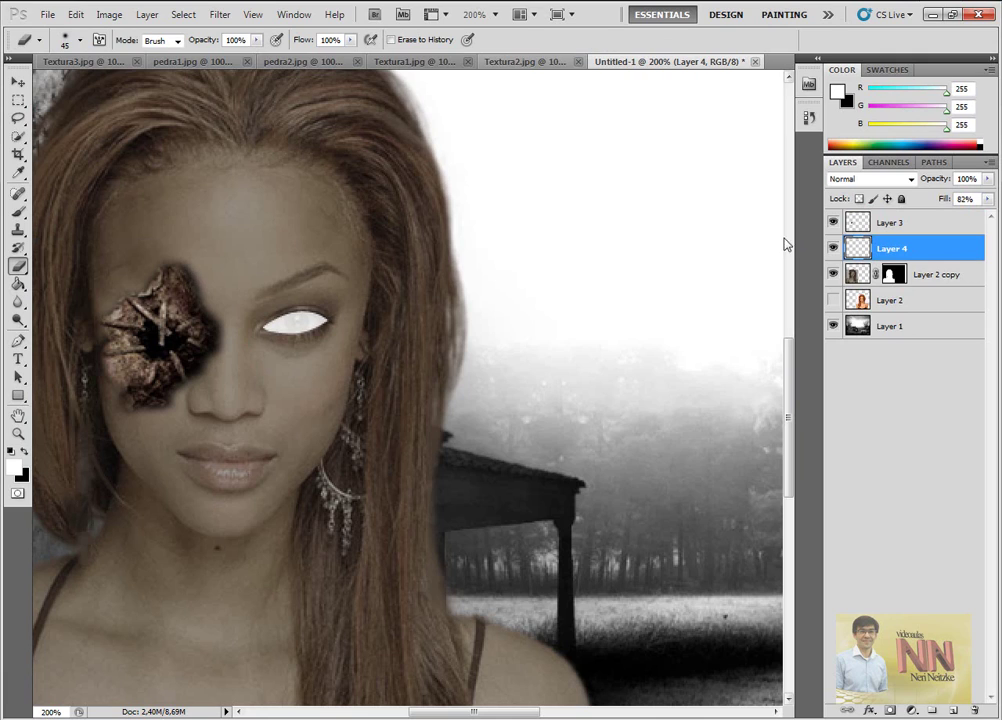
click(880, 222)
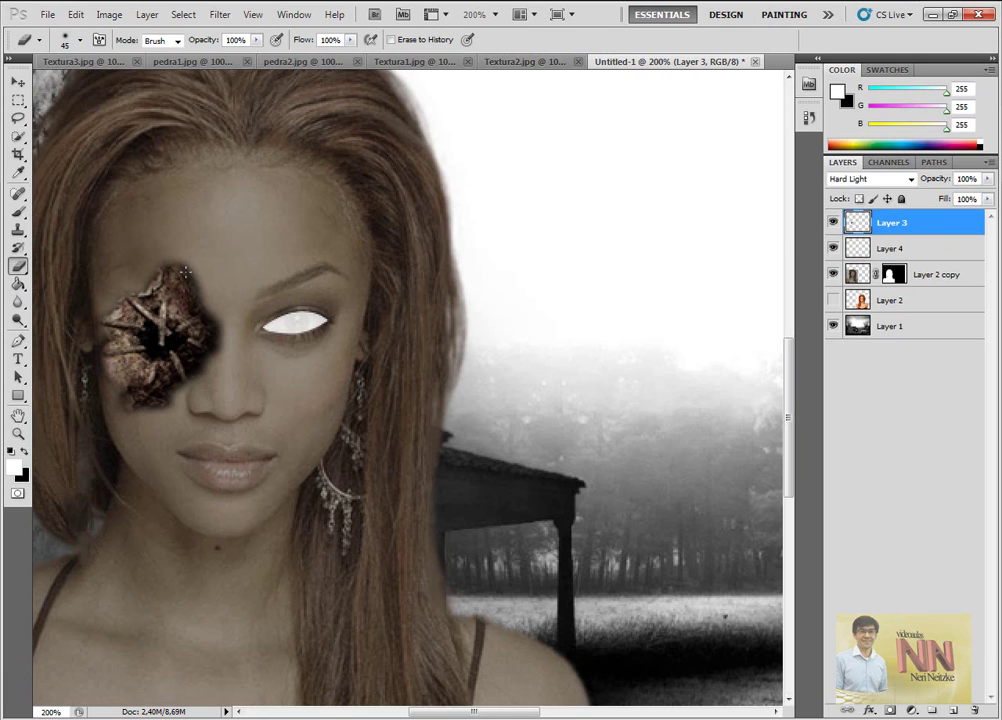
drag(185, 270, 166, 272)
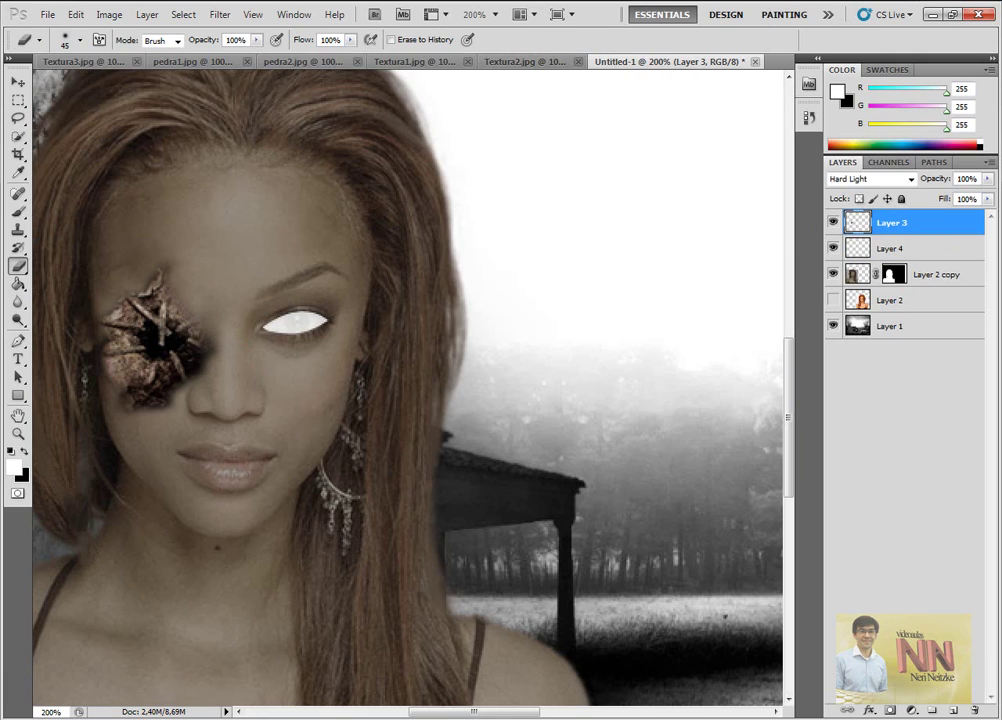
mouse_move(162, 395)
mouse_down()
mouse_move(121, 433)
mouse_move(160, 405)
mouse_up()
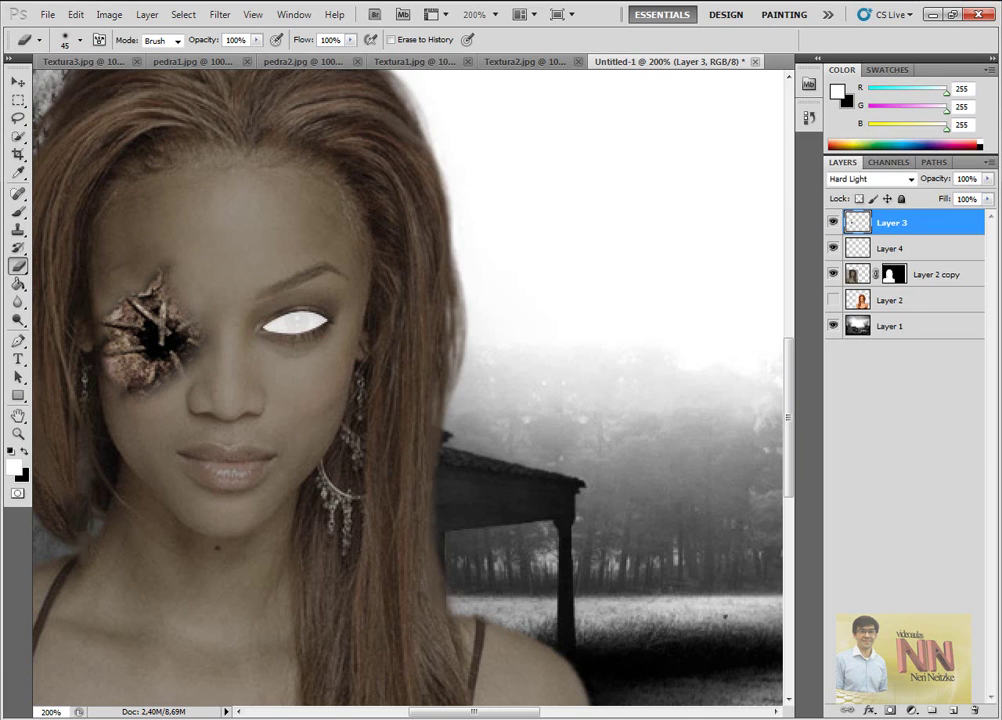
click(18, 81)
- Drag the Layer 3 eye-wound texture and nudge it slightly upward over the eye
drag(152, 360, 162, 355)
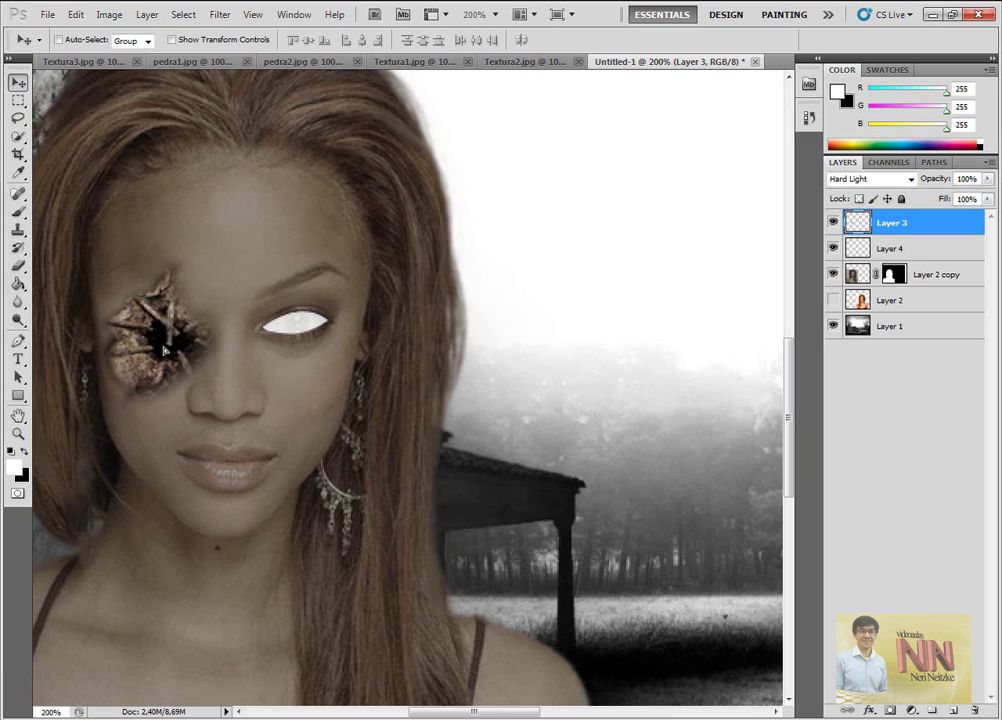
key(Up)
key(Up)
key(Up)
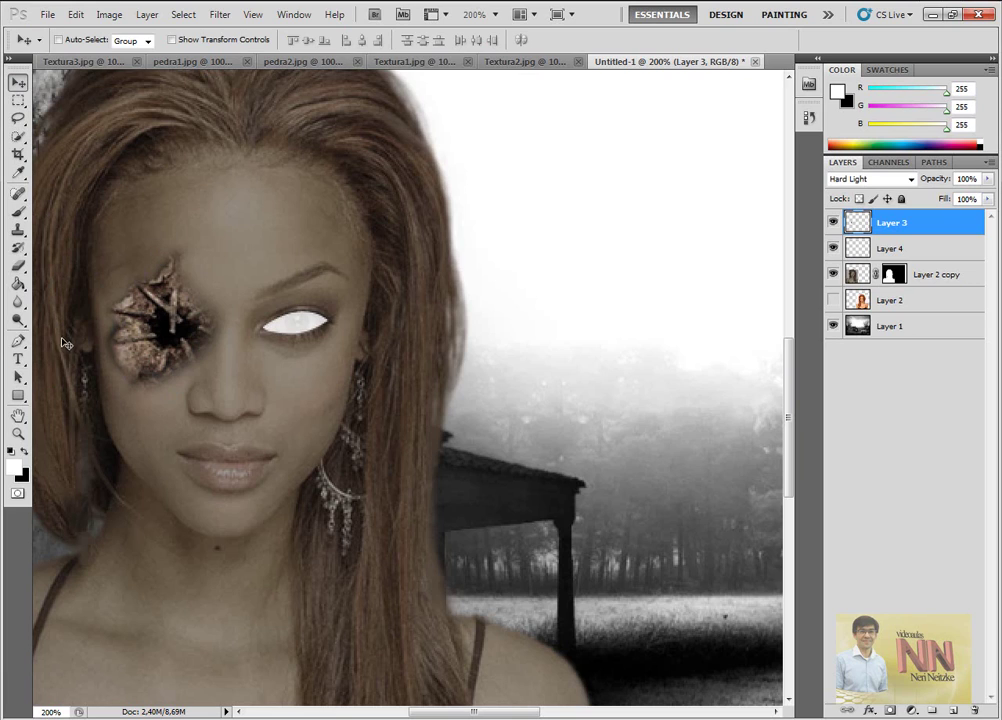
- Clone the wound's cracked texture upward across the left forehead with the Clone Stamp
click(19, 232)
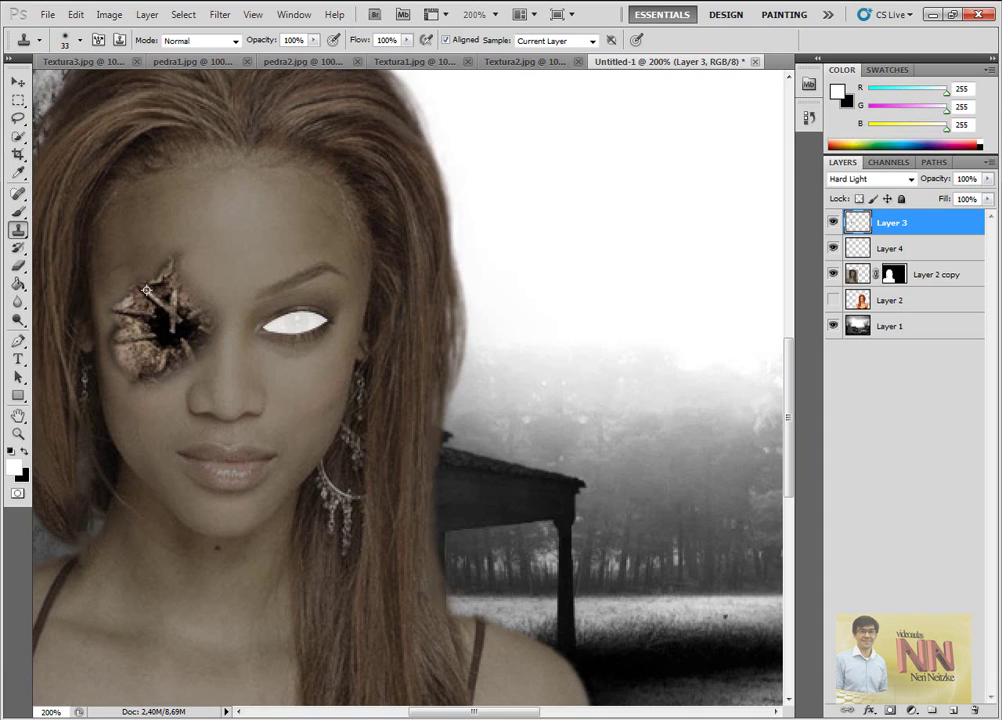
mouse_move(163, 284)
mouse_down()
mouse_move(131, 278)
mouse_move(119, 258)
mouse_move(103, 282)
mouse_move(136, 258)
mouse_move(104, 259)
mouse_move(119, 323)
mouse_move(109, 362)
mouse_up()
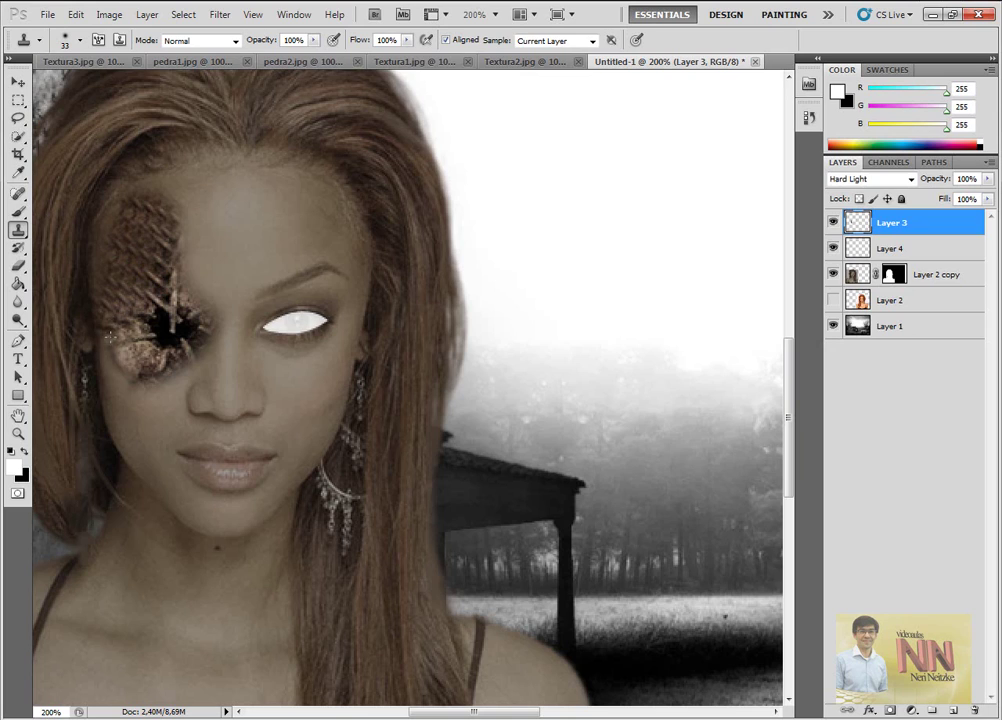
mouse_move(95, 282)
mouse_down()
mouse_move(85, 300)
mouse_move(113, 228)
mouse_up()
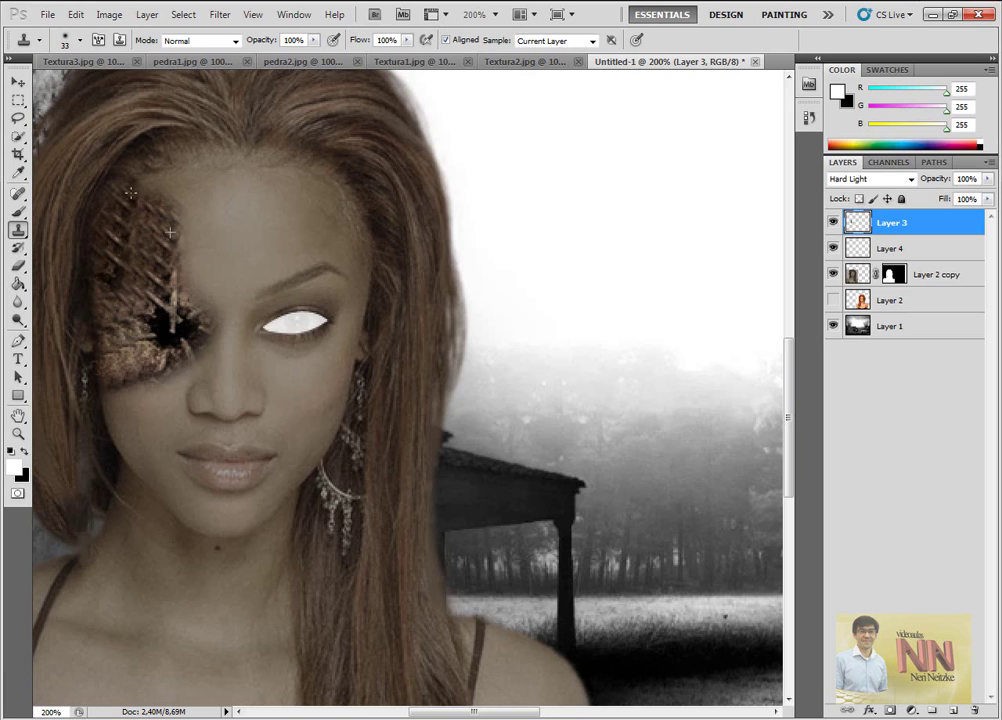
mouse_move(113, 228)
mouse_down()
mouse_move(117, 276)
mouse_move(134, 224)
mouse_up()
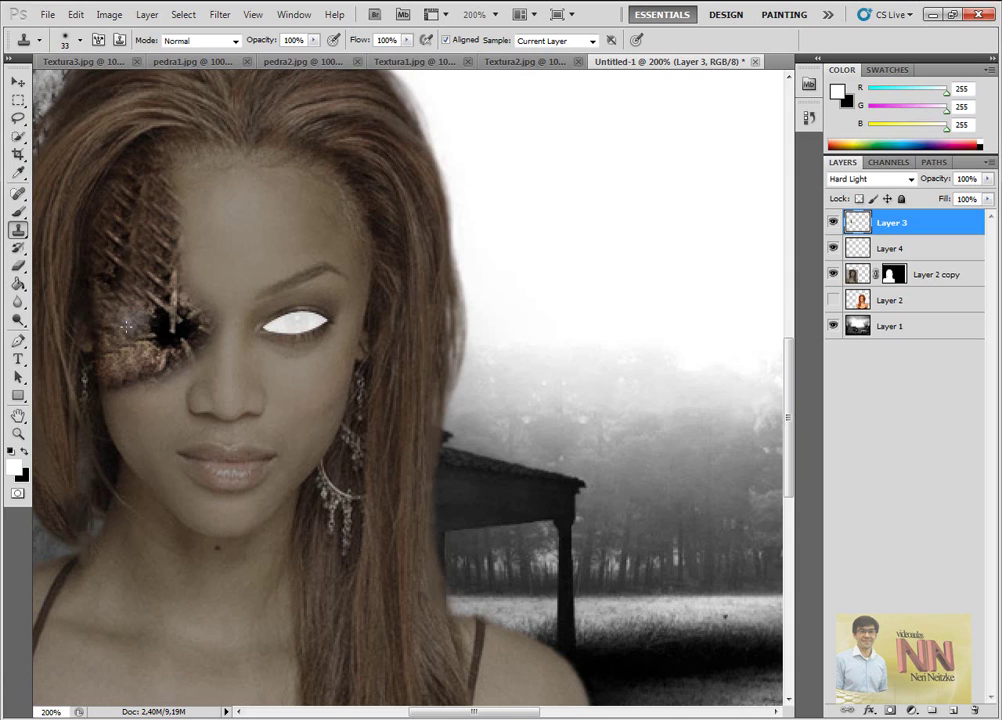
drag(100, 250, 118, 262)
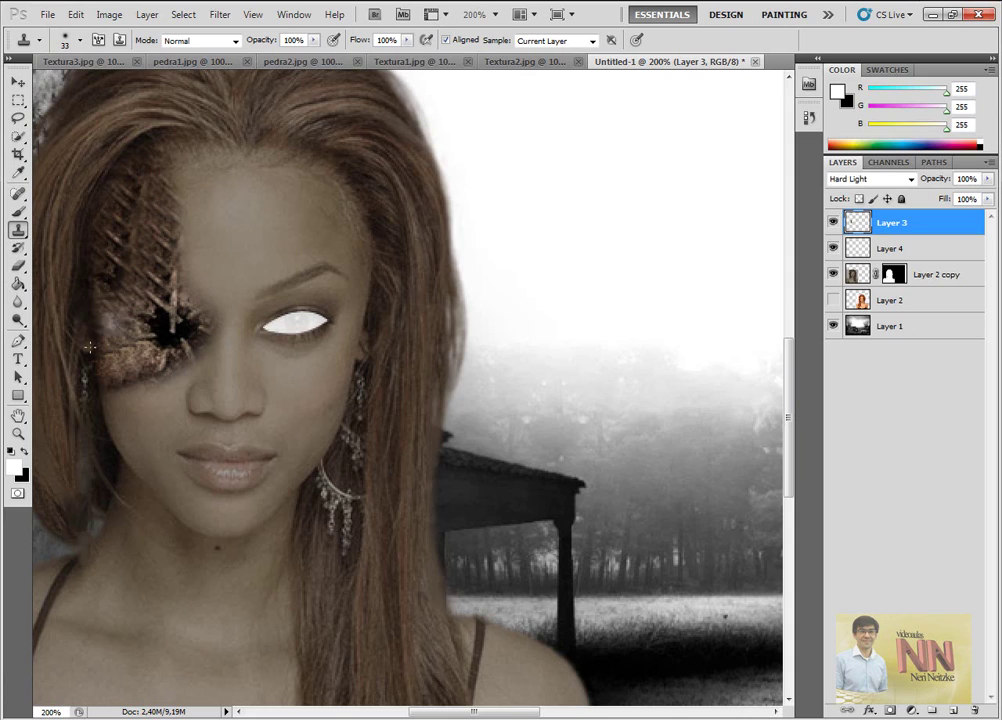
- Set the Eraser brush size to 35 px
click(17, 266)
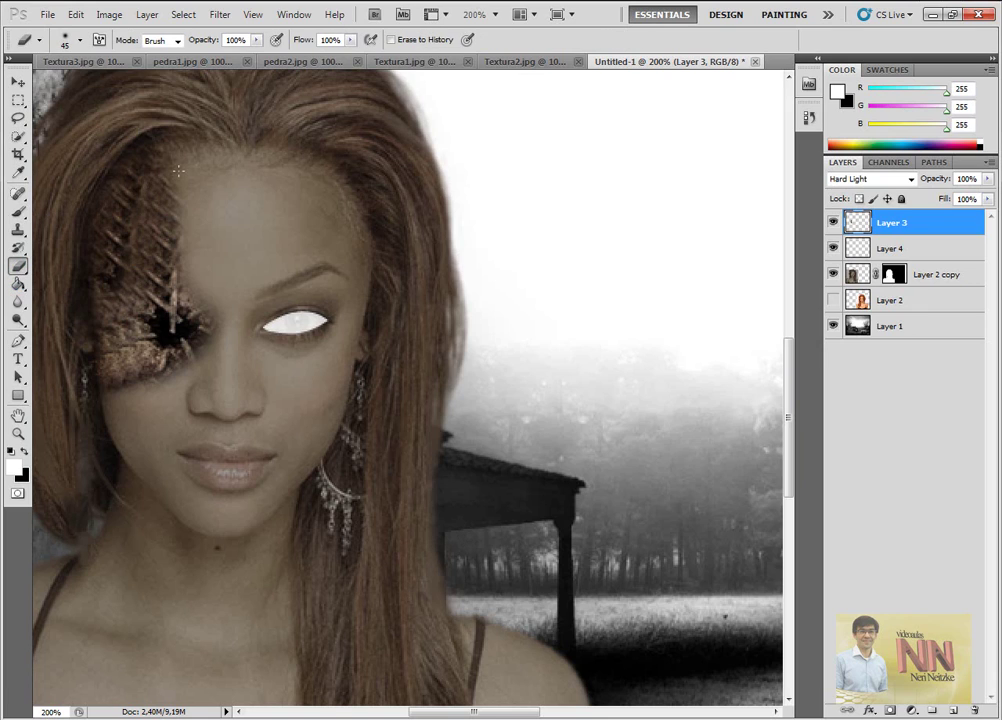
click(79, 40)
drag(66, 85, 48, 86)
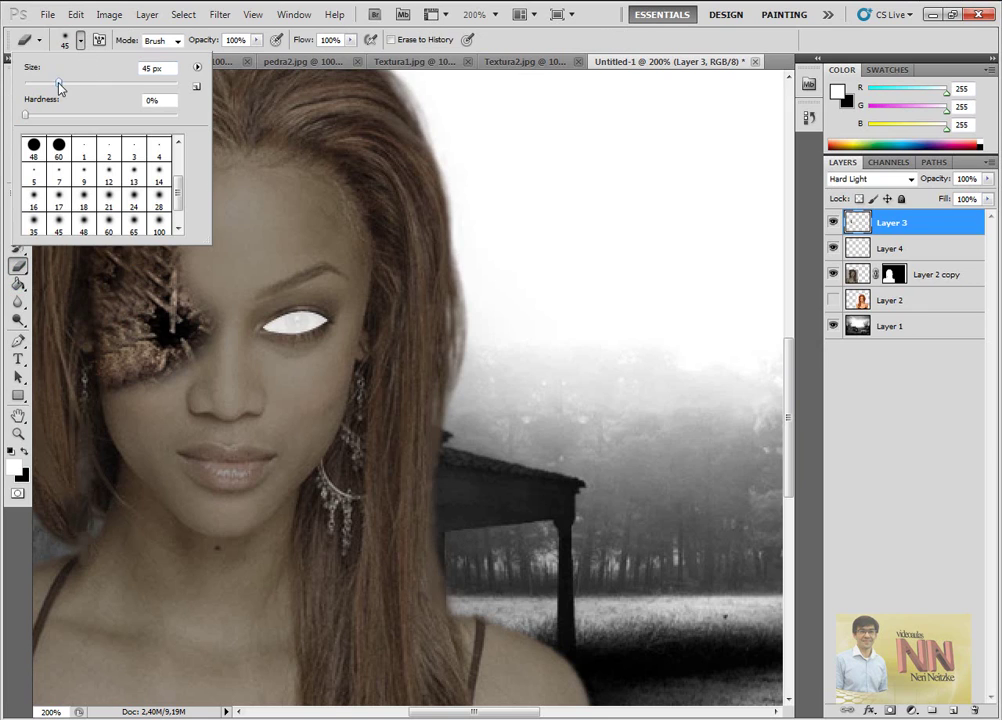
key(Return)
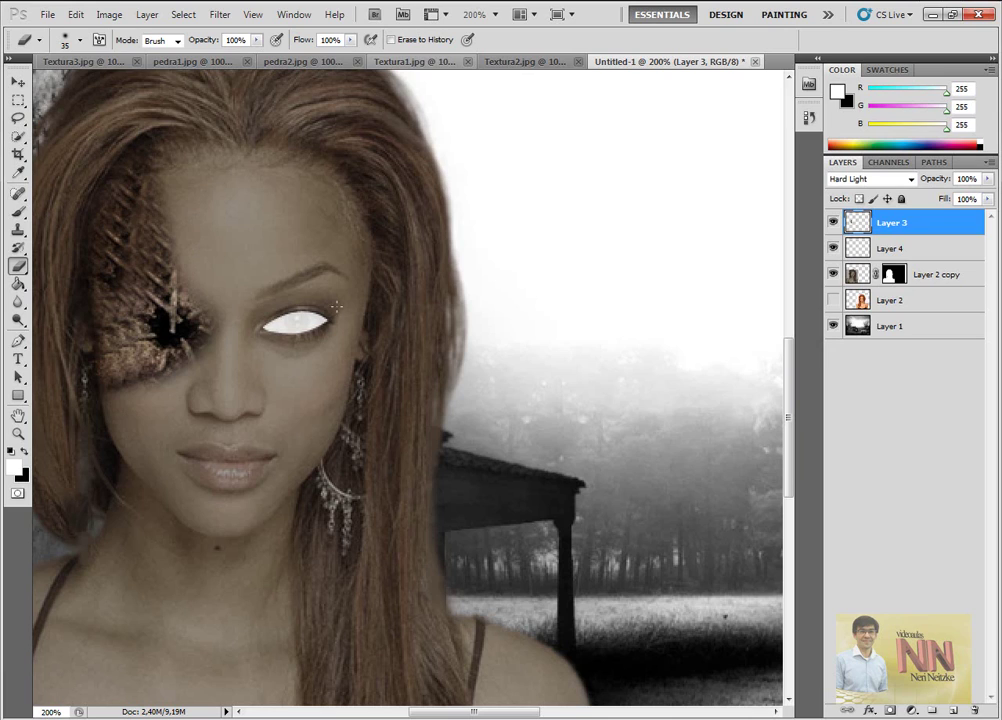
click(17, 80)
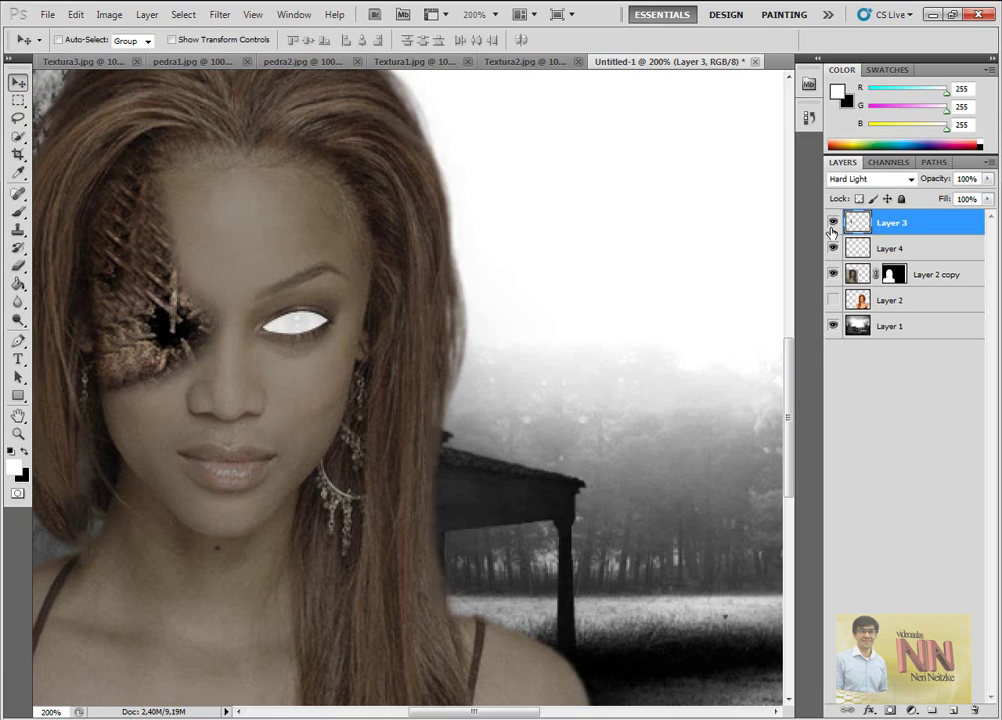
- Compare the eye layers, then make Layer 4 active with the Magic Wand tool
click(832, 224)
click(832, 224)
click(832, 248)
click(832, 248)
click(919, 254)
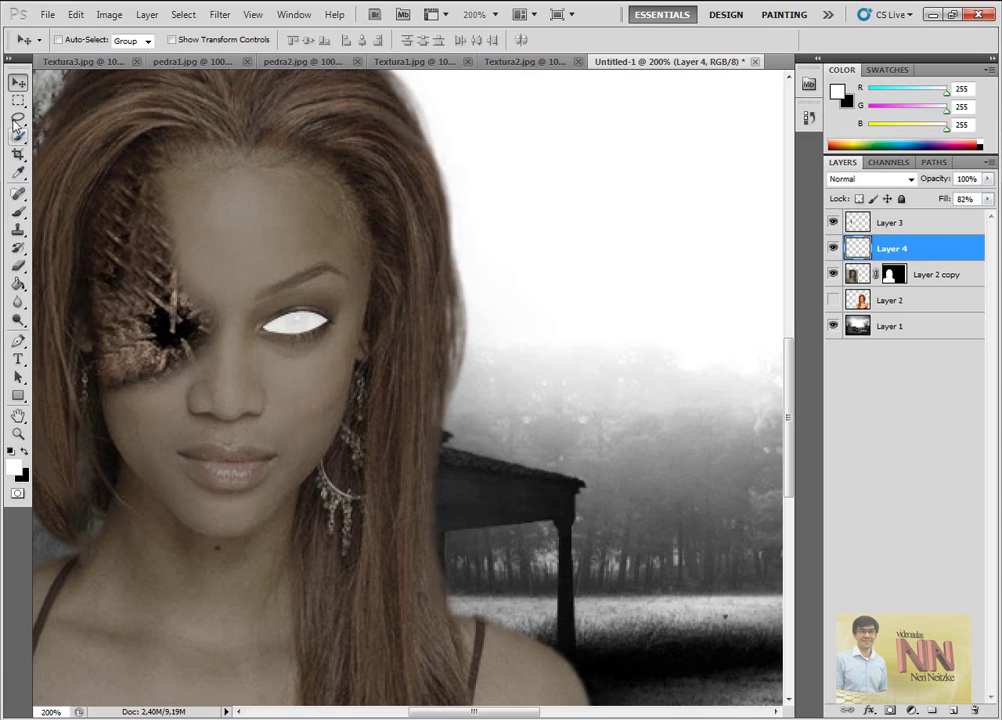
drag(18, 136, 63, 152)
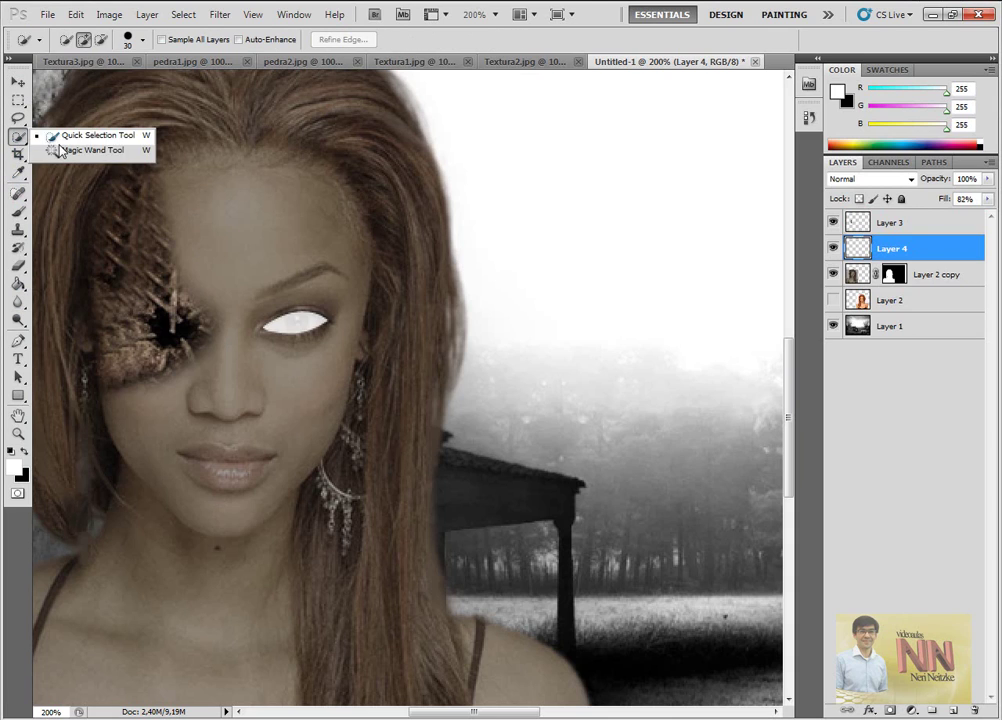
click(63, 152)
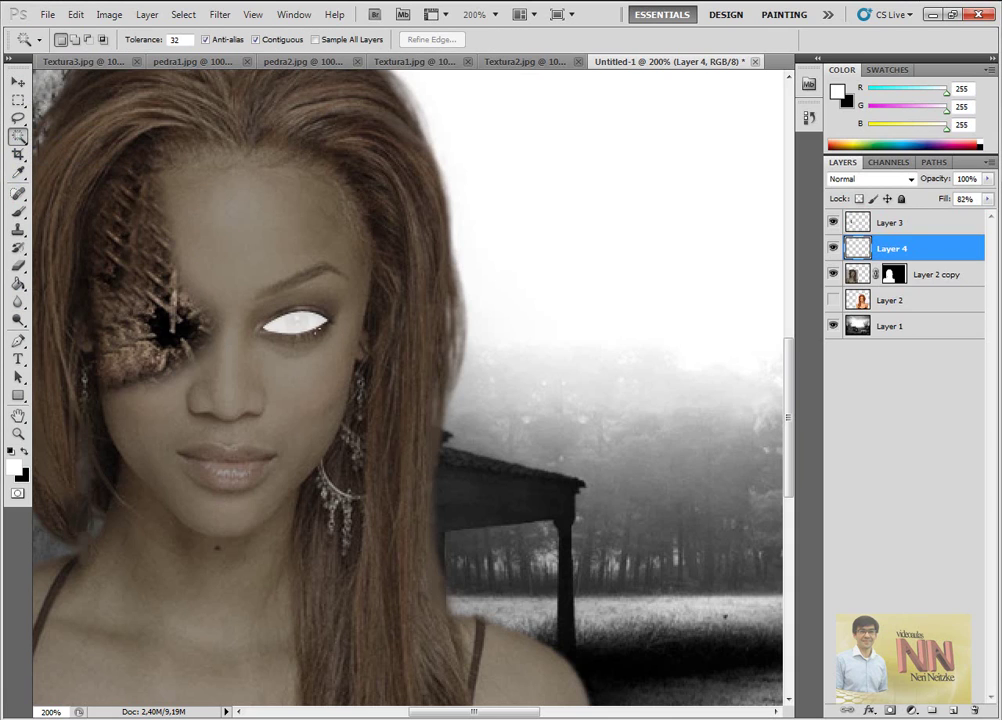
- Colorize the eye with Hue/Saturation: Hue 360, Saturation 76, Lightness -68
key(ctrl+u)
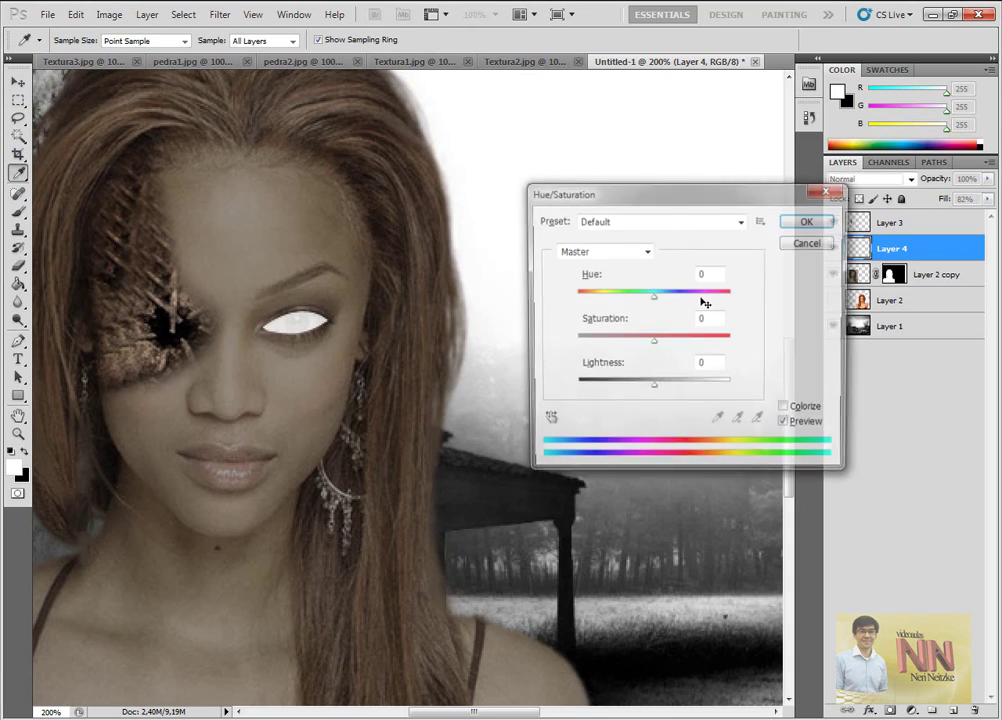
click(801, 414)
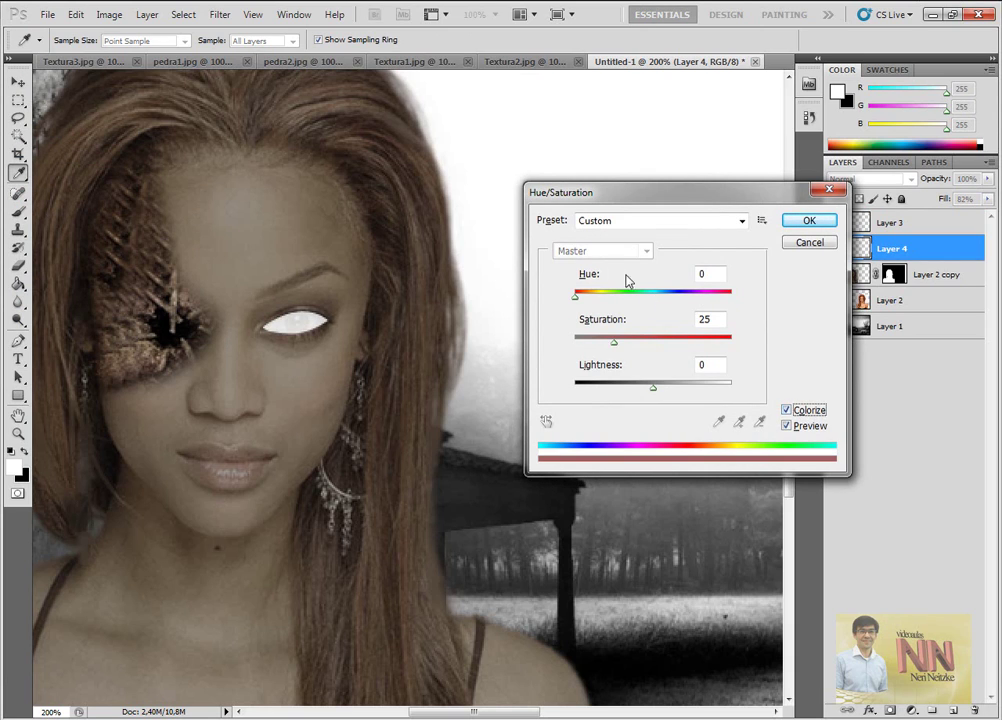
drag(576, 296, 610, 297)
drag(625, 344, 648, 341)
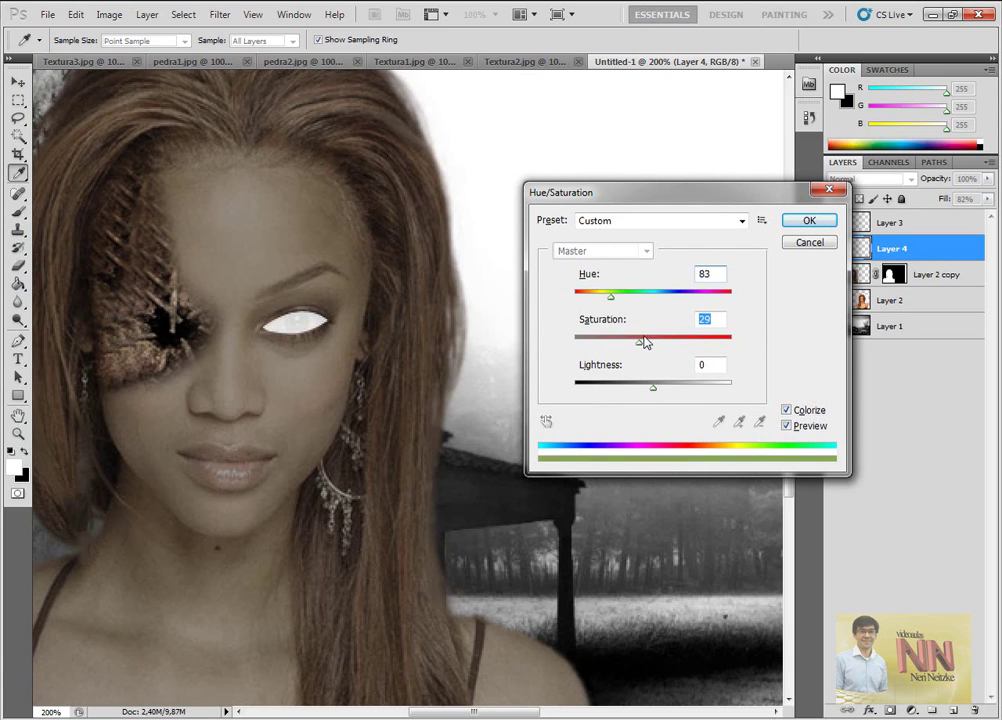
mouse_move(610, 297)
mouse_down()
mouse_move(698, 297)
mouse_move(669, 297)
mouse_up()
drag(653, 387, 621, 388)
drag(667, 297, 733, 297)
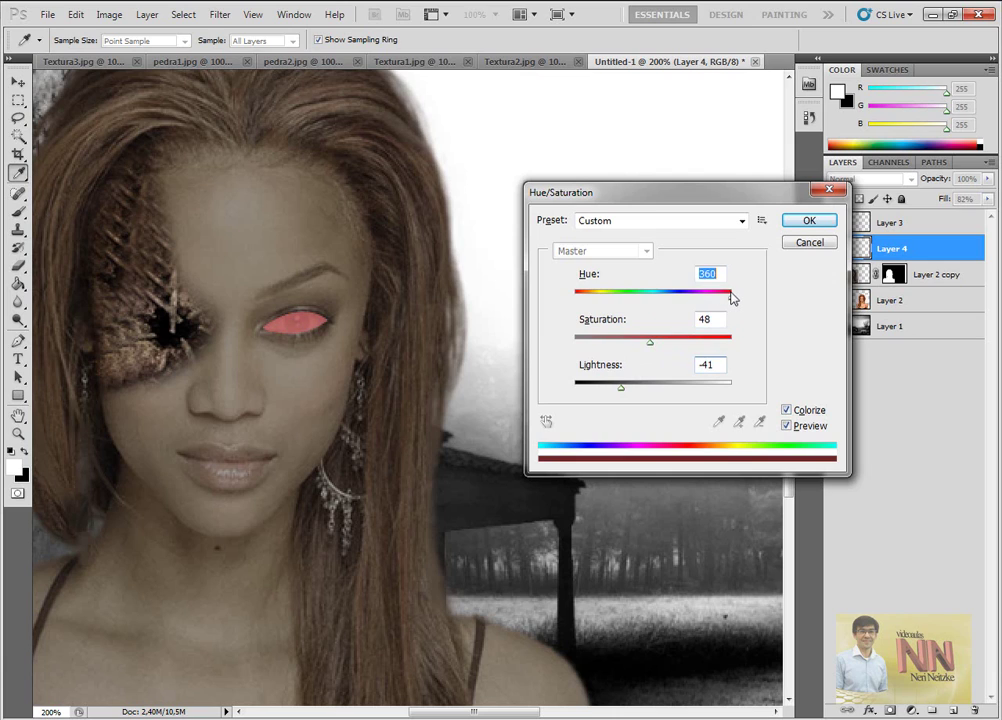
drag(650, 341, 694, 342)
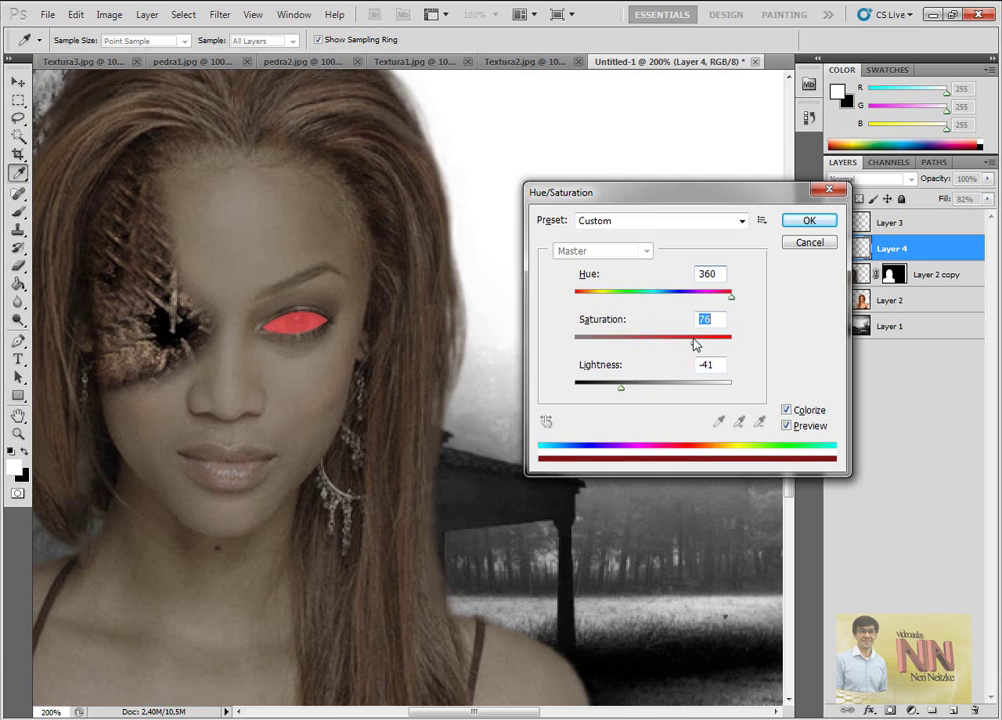
drag(621, 388, 600, 389)
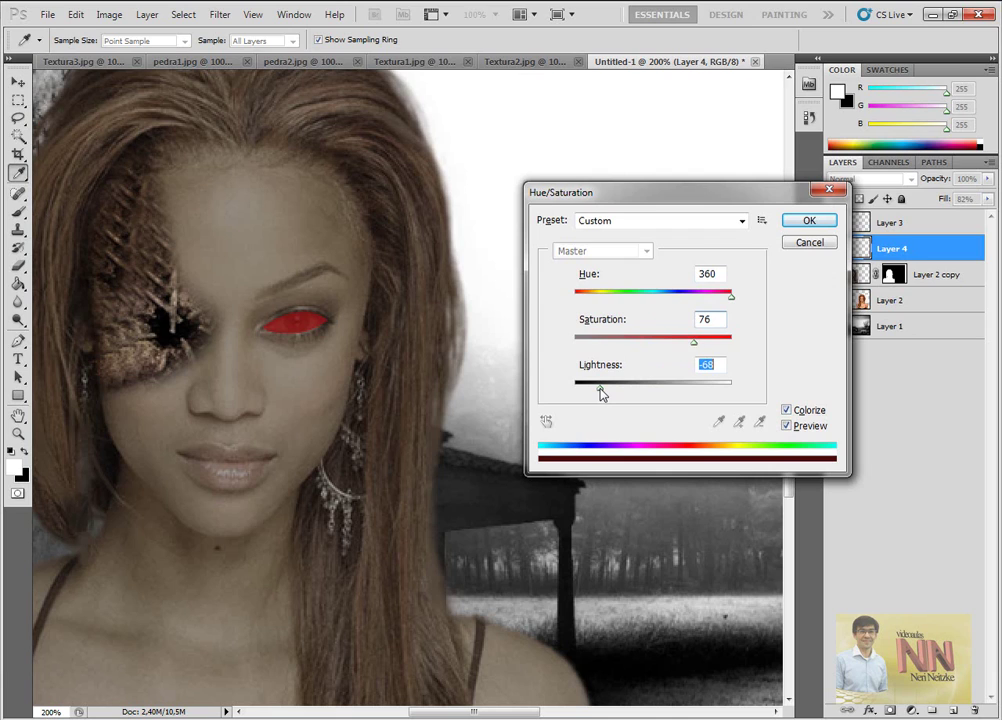
click(807, 221)
key(w)
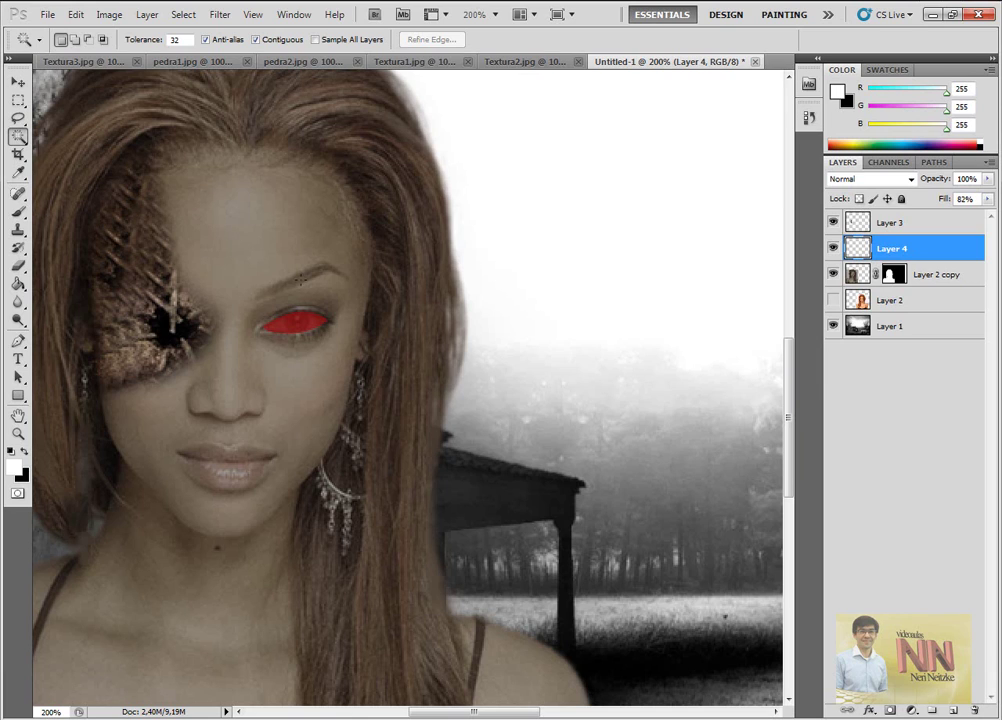
- Copy all of Textura2.jpg and paste it into the composite as a new layer
click(511, 61)
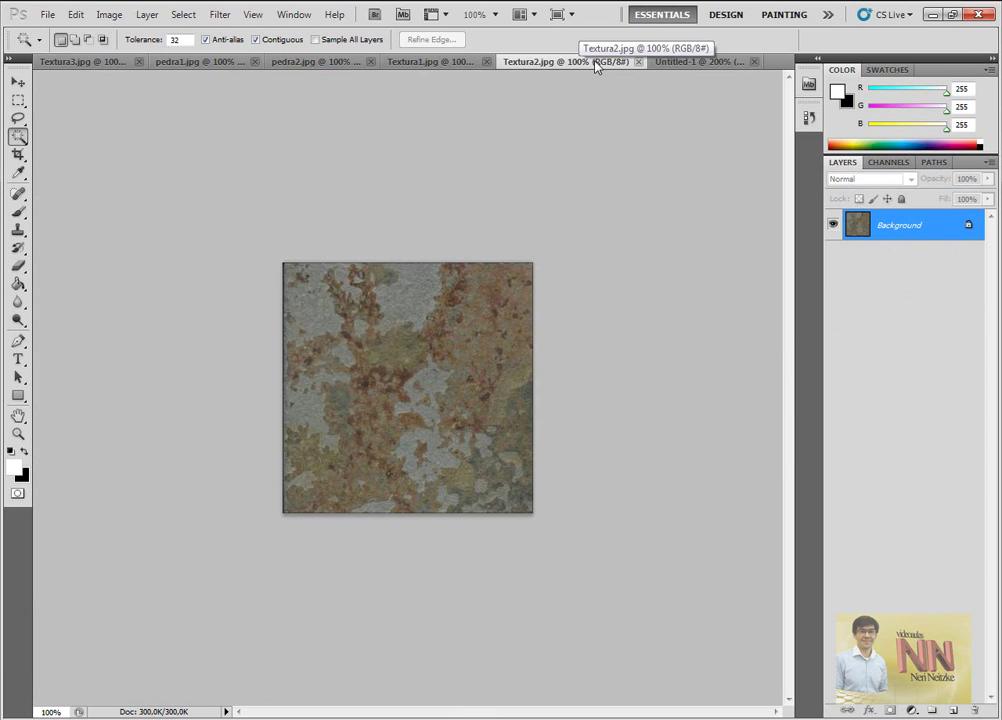
key(ctrl+a)
click(638, 61)
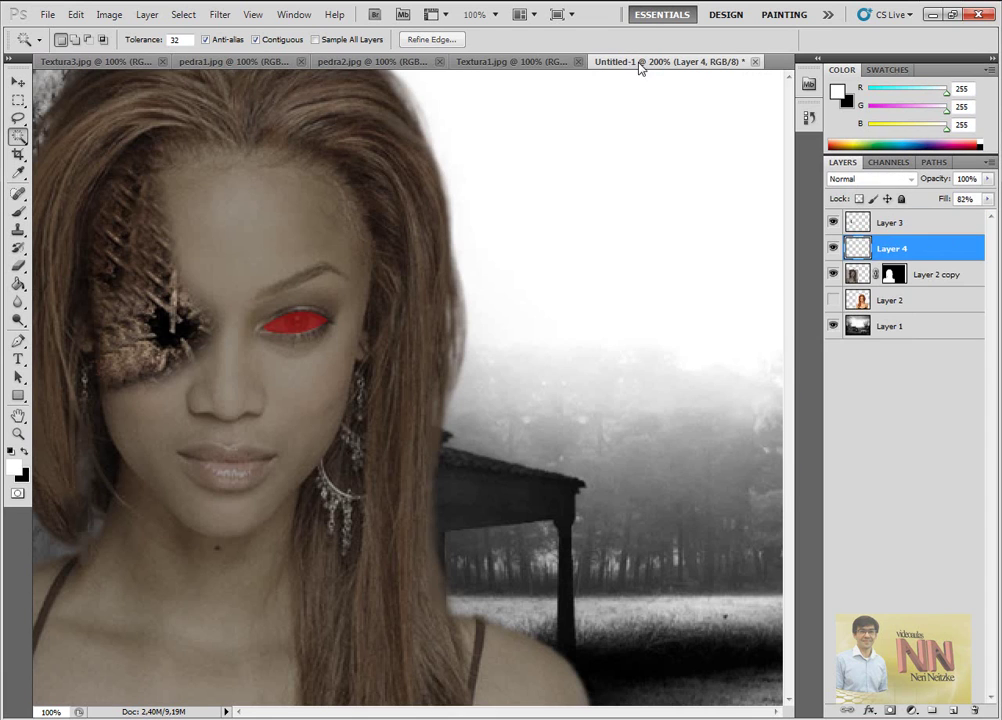
key(ctrl+v)
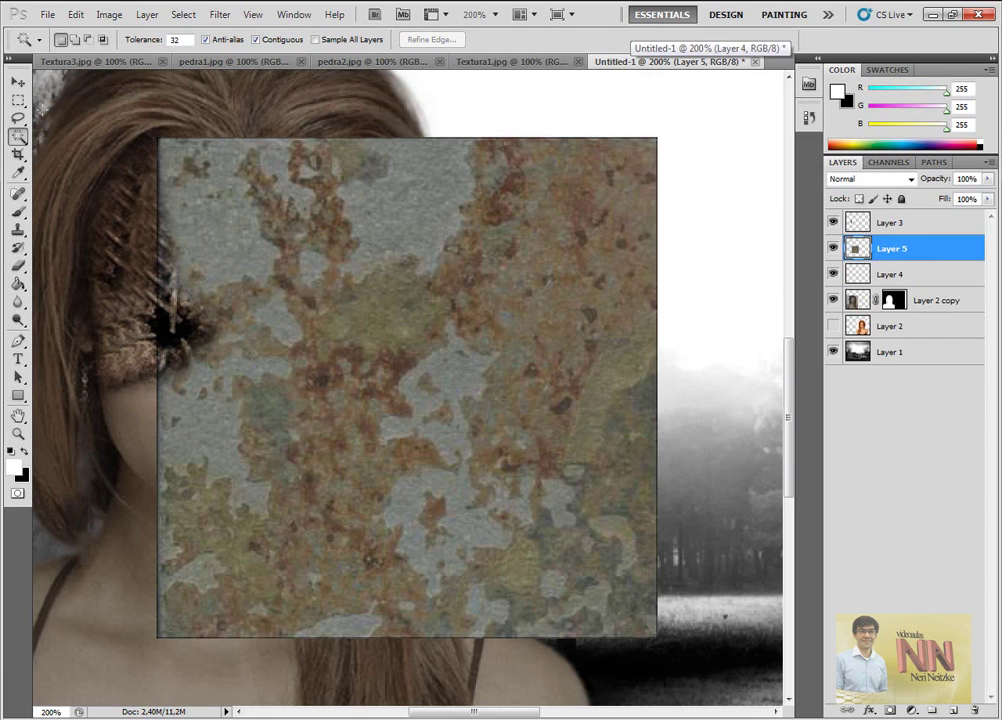
- Move the texture over the woman's face and scale it down to fit
click(18, 80)
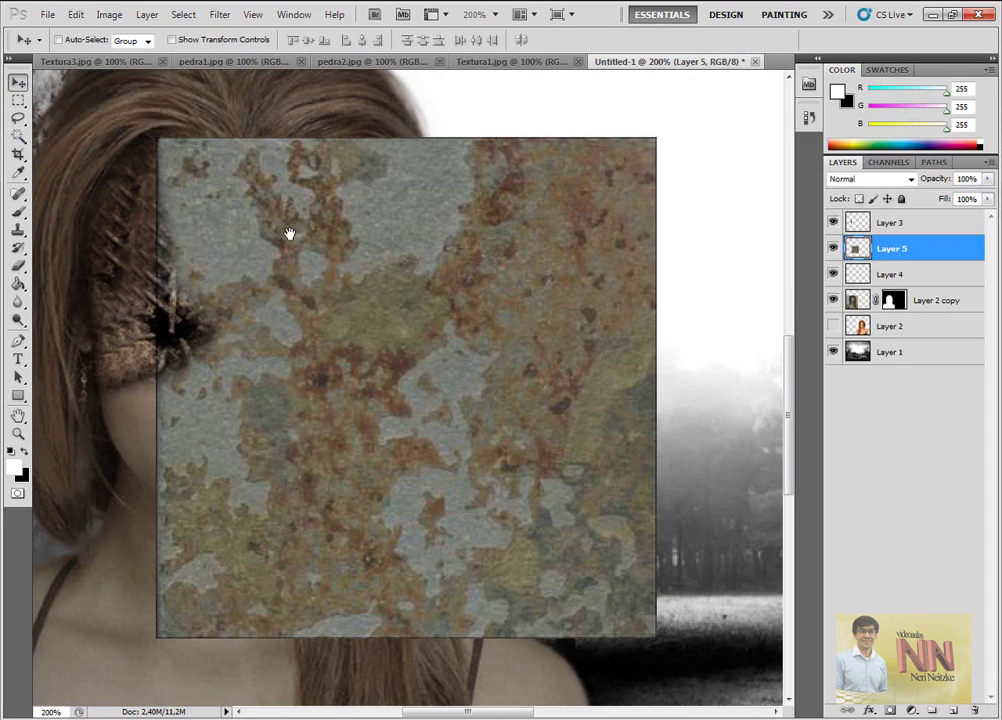
drag(289, 234, 389, 270)
mouse_move(411, 315)
mouse_down()
mouse_move(316, 314)
mouse_move(326, 312)
mouse_up()
key(ctrl+minus)
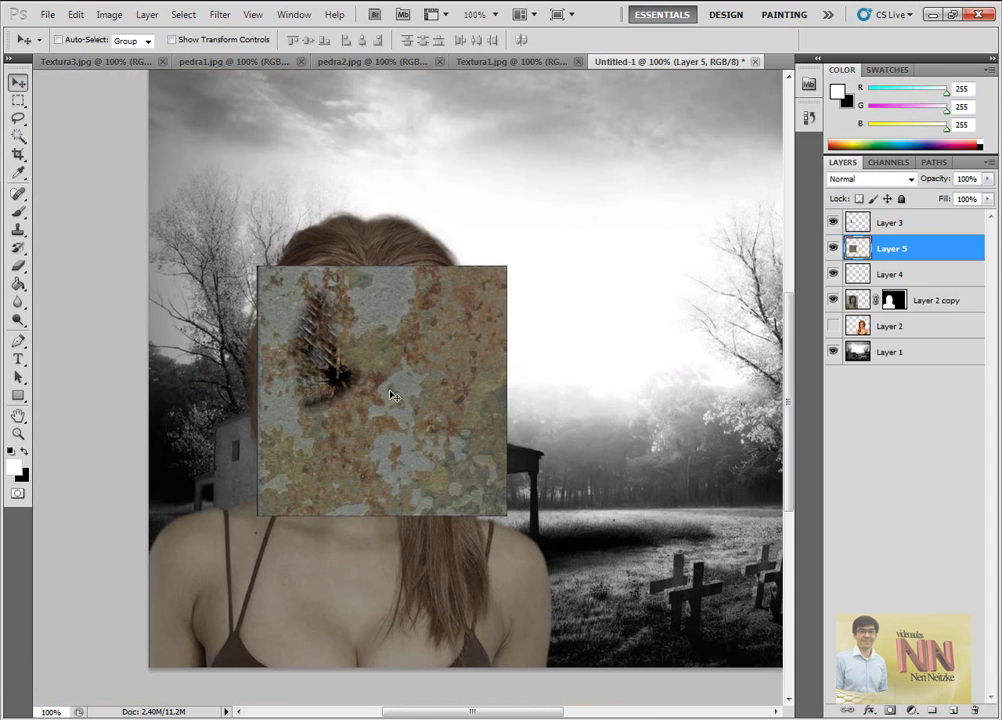
mouse_move(394, 396)
mouse_down()
mouse_move(377, 363)
mouse_move(287, 305)
mouse_move(285, 423)
mouse_move(308, 374)
mouse_move(341, 364)
mouse_up()
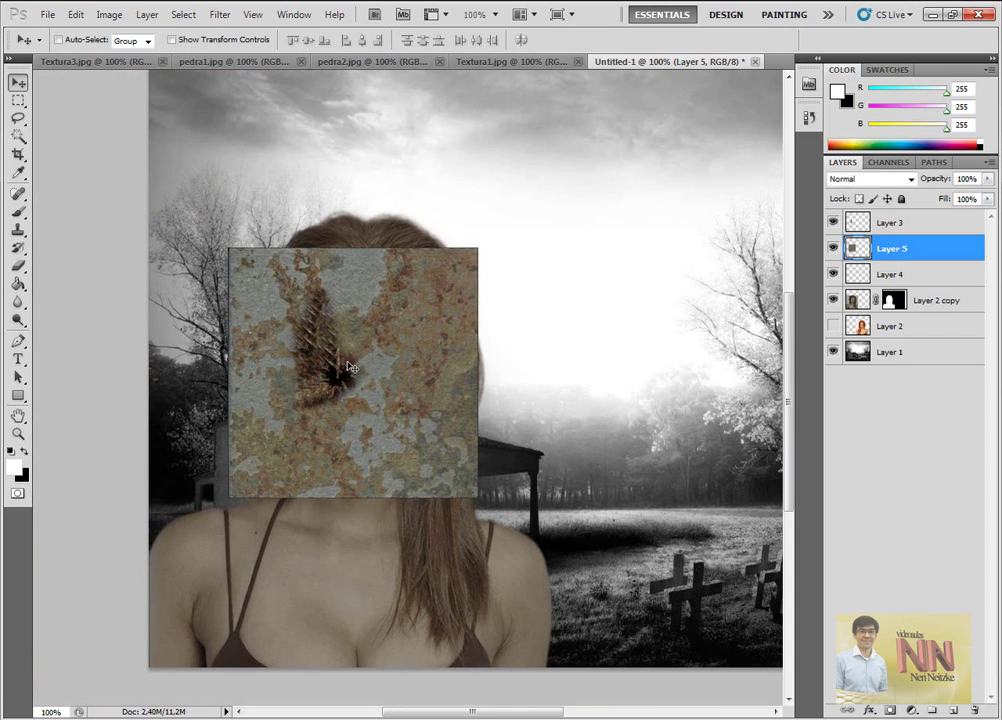
key(ctrl+t)
mouse_move(473, 492)
mouse_down()
mouse_move(358, 425)
mouse_move(336, 347)
mouse_move(436, 459)
mouse_move(467, 450)
mouse_move(483, 469)
mouse_up()
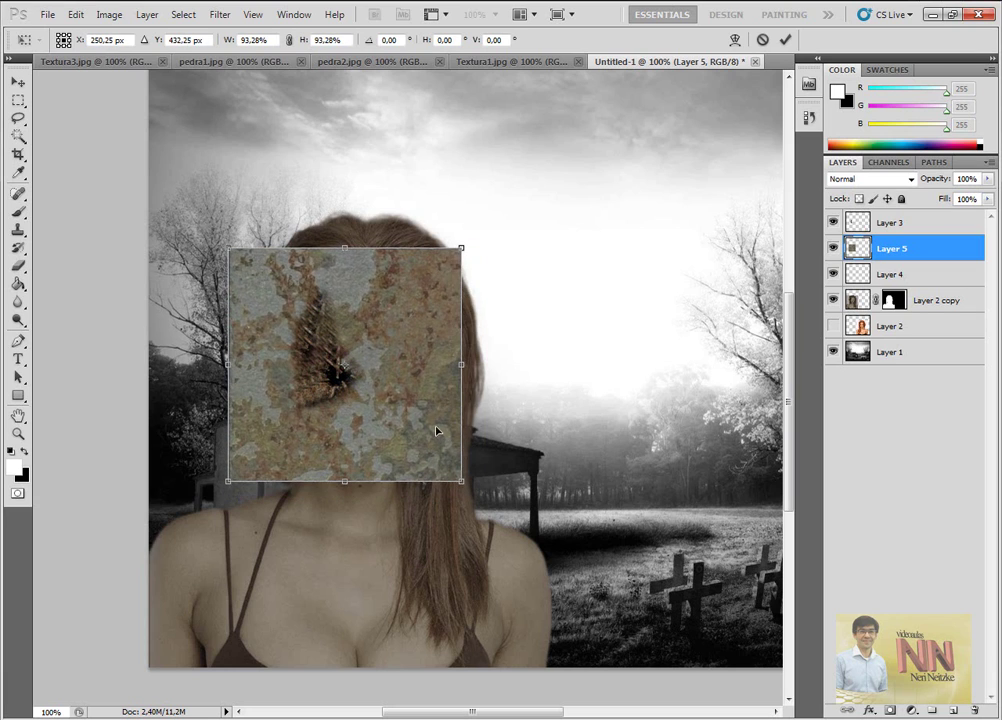
drag(413, 423, 438, 428)
key(Return)
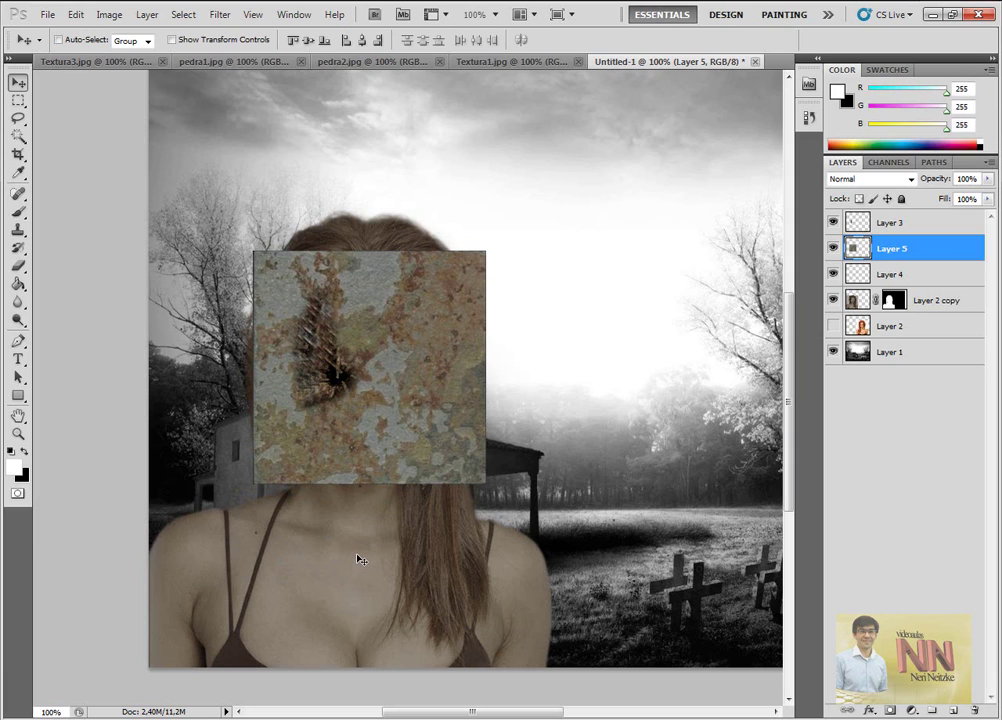
- Paste a second texture copy, move it to the chest, flip it horizontally and widen it
key(ctrl+a)
key(ctrl+v)
key(ctrl+t)
mouse_move(539, 360)
mouse_down()
mouse_move(358, 599)
mouse_move(331, 588)
mouse_move(347, 577)
mouse_up()
right_click(347, 577)
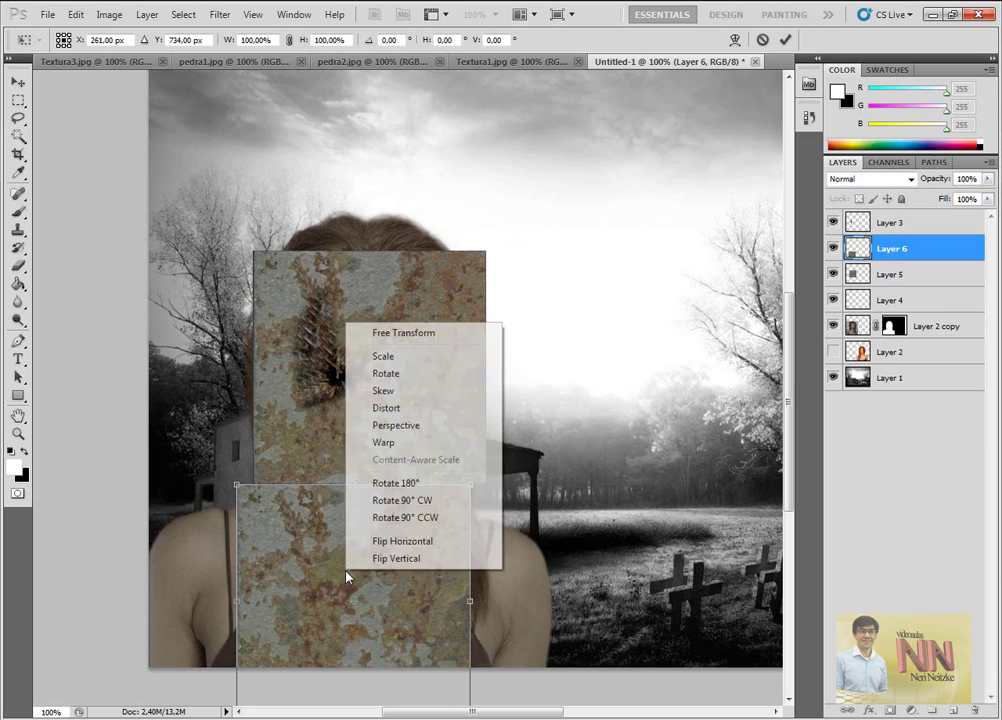
click(397, 543)
drag(358, 566, 374, 572)
drag(257, 600, 153, 602)
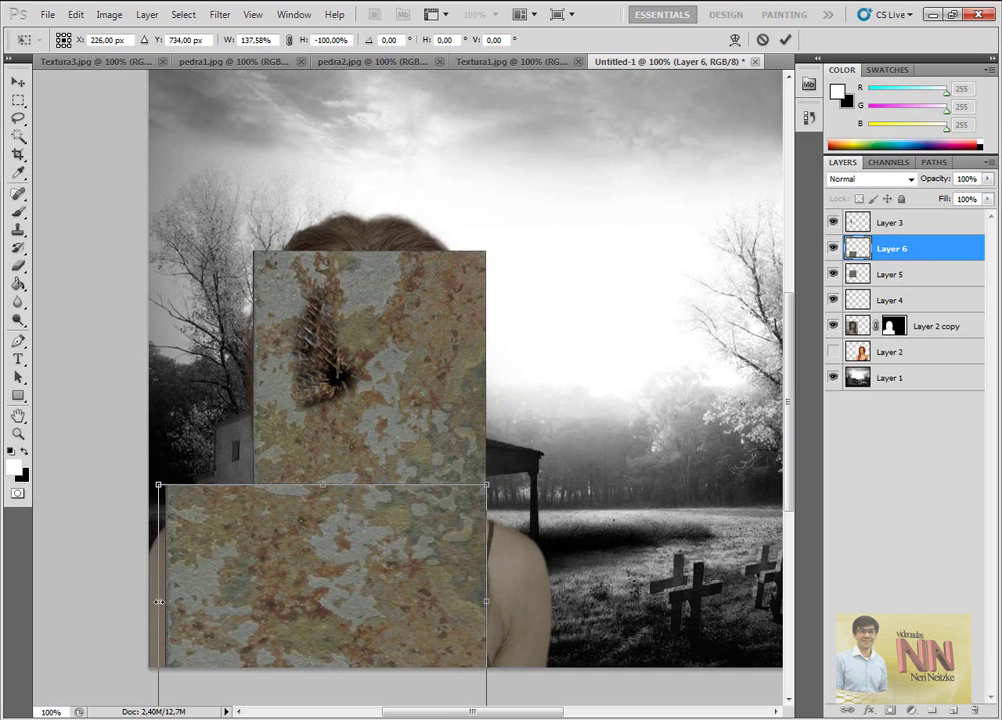
drag(505, 600, 559, 600)
- Confirm the chest transform and lower Layer 5's Fill to 32%
key(Return)
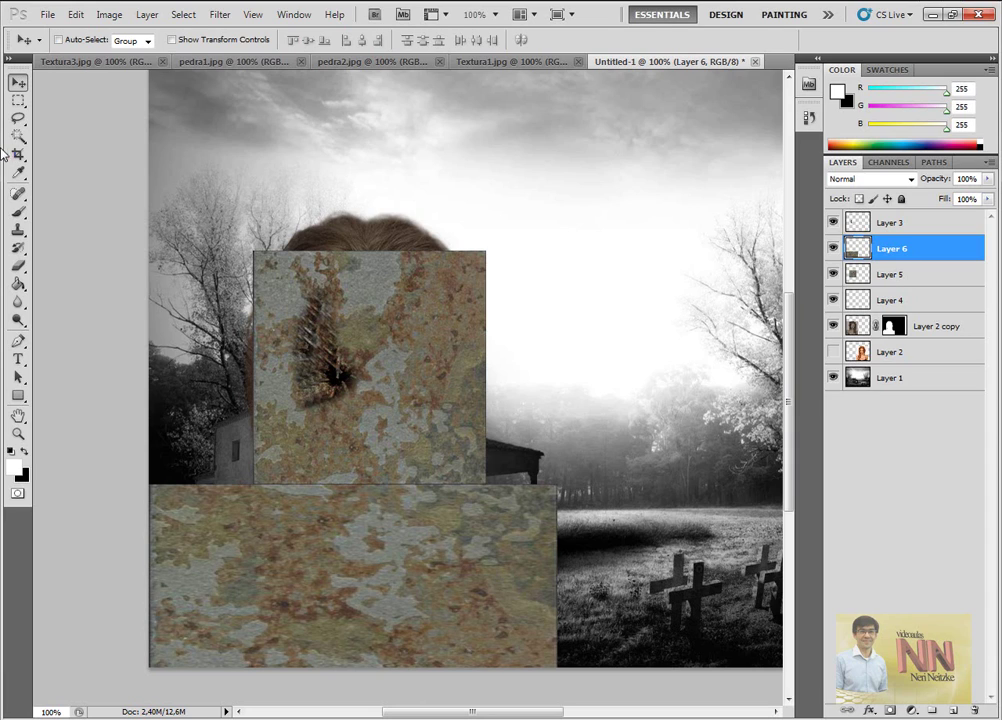
click(912, 276)
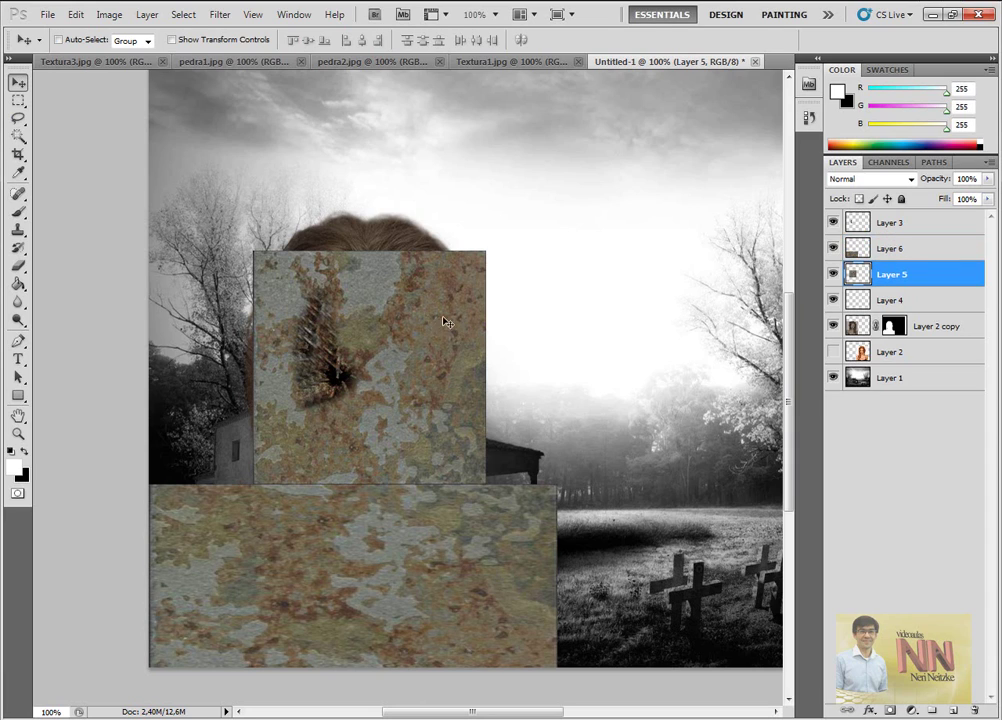
click(988, 199)
drag(985, 216, 957, 218)
key(ctrl+plus)
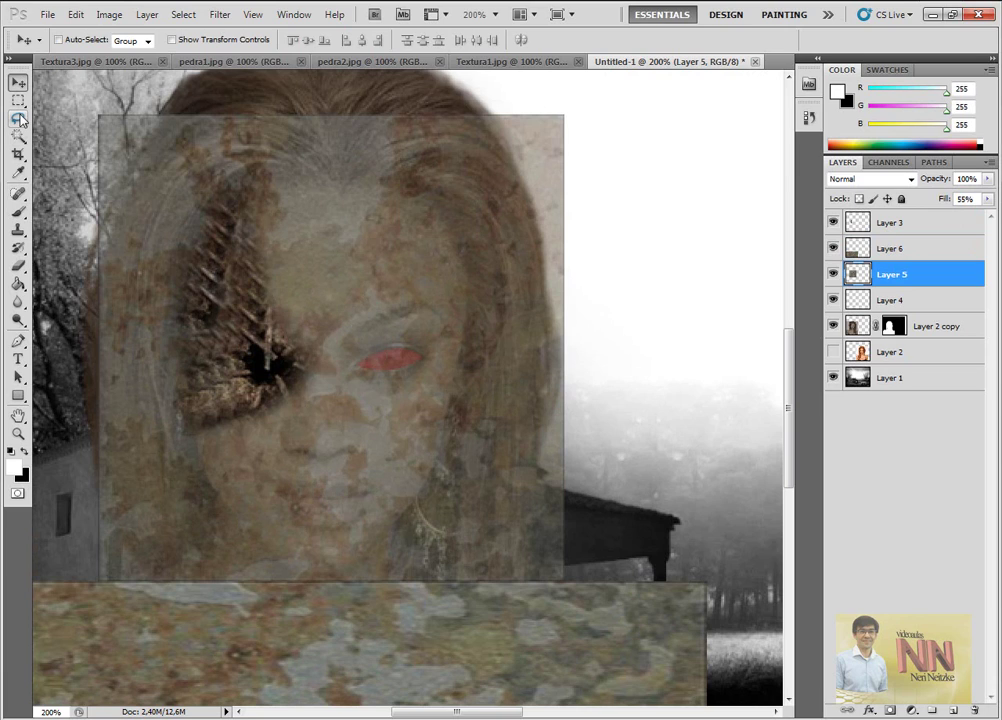
click(987, 199)
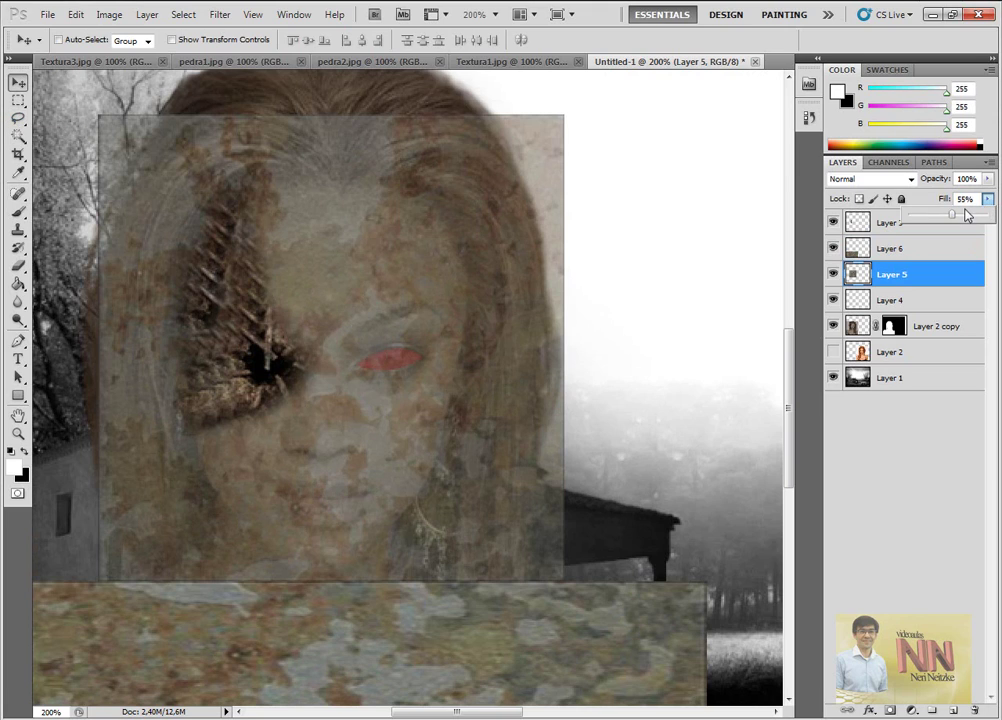
drag(967, 215, 937, 218)
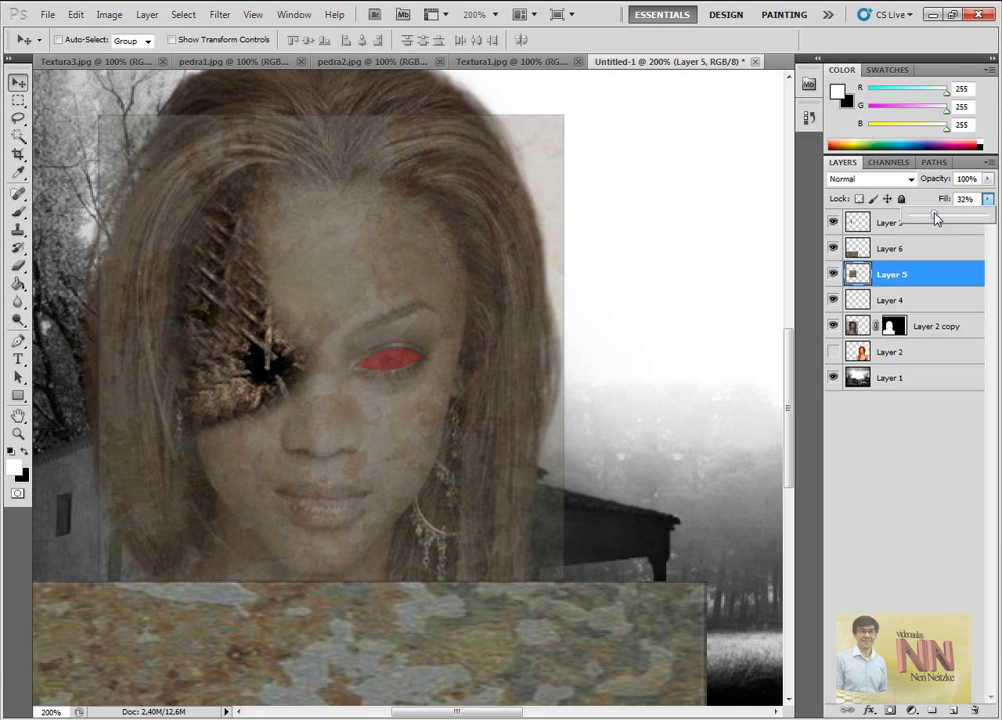
- Toggle the chest texture layer's visibility repeatedly to compare, leaving it visible
click(832, 248)
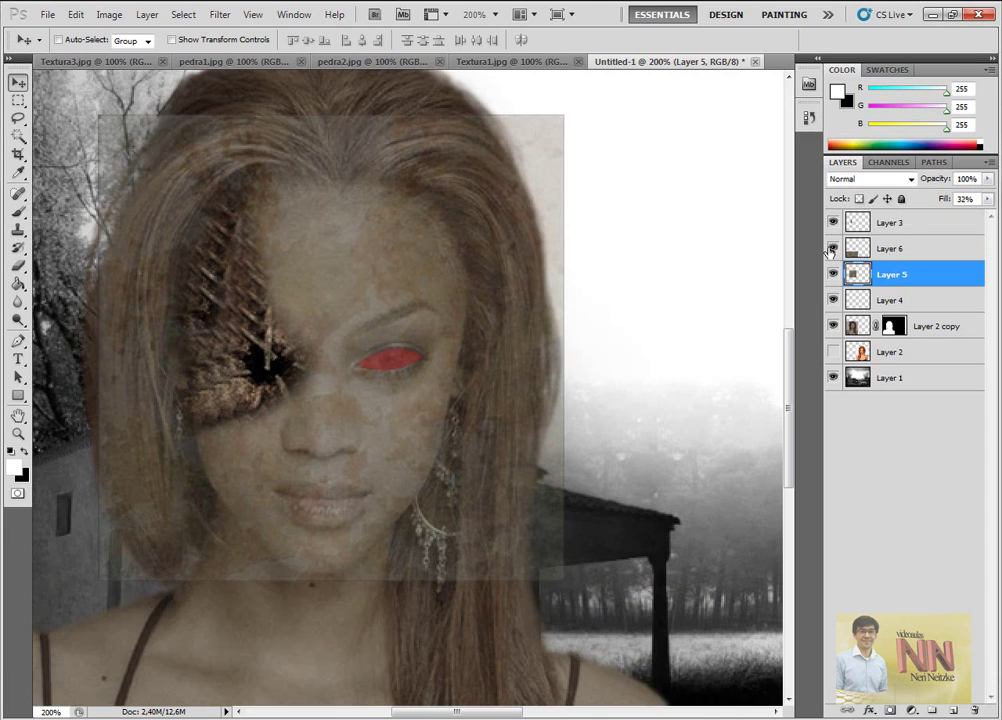
click(832, 248)
click(832, 248)
click(832, 248)
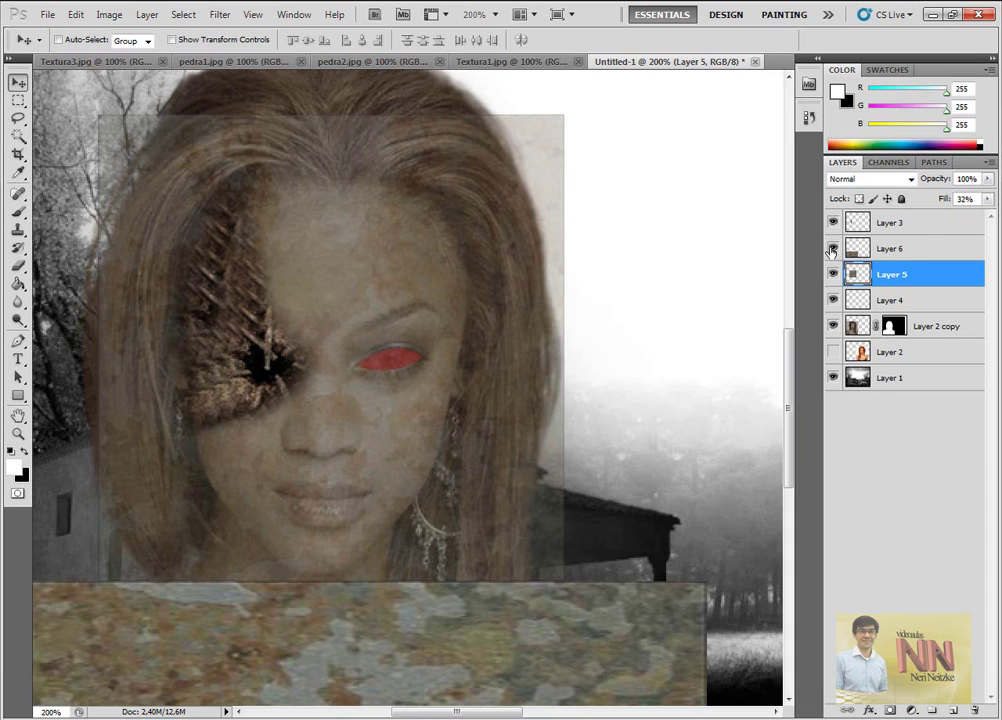
click(832, 248)
click(832, 248)
- Select the face outline with a 2 px feathered Lasso and invert the selection
click(18, 118)
double_click(168, 39)
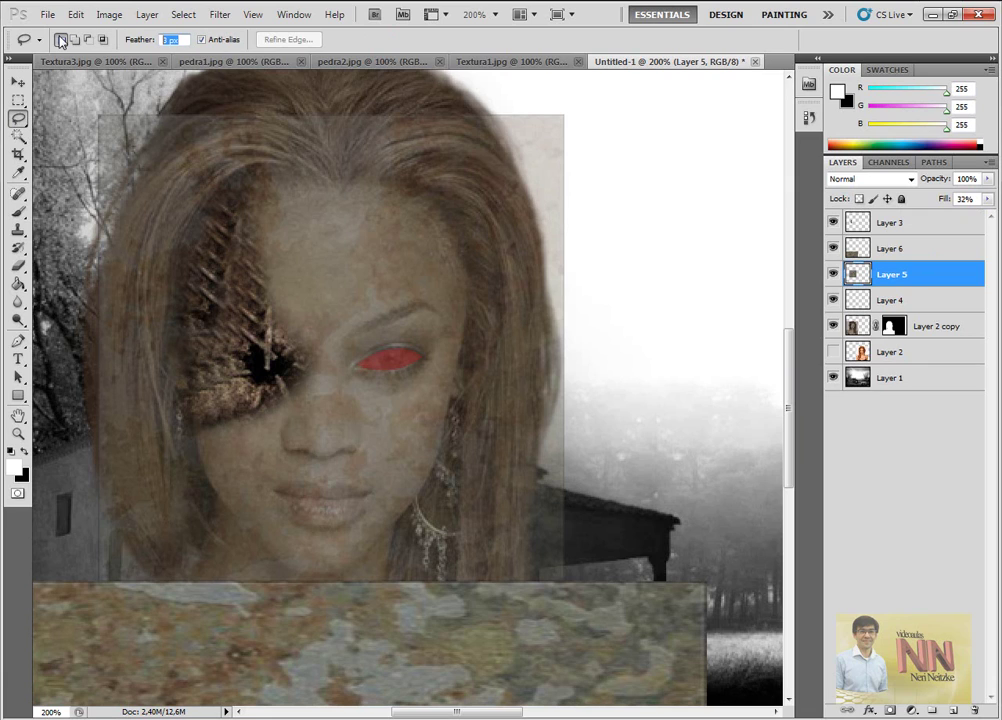
text(2)
key(Return)
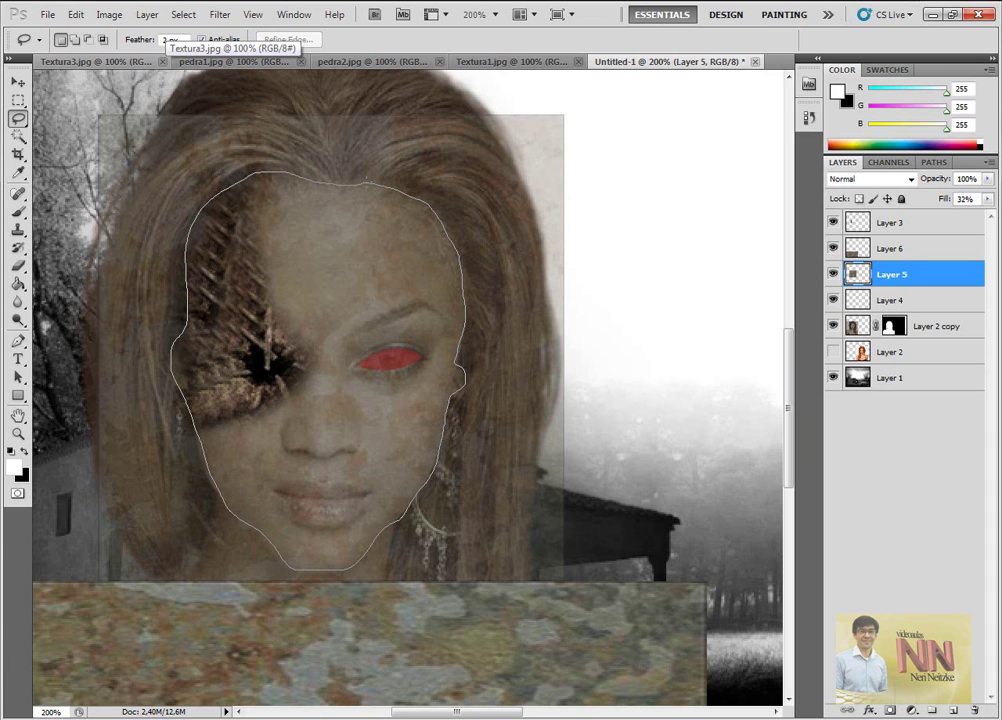
drag(262, 176, 285, 172)
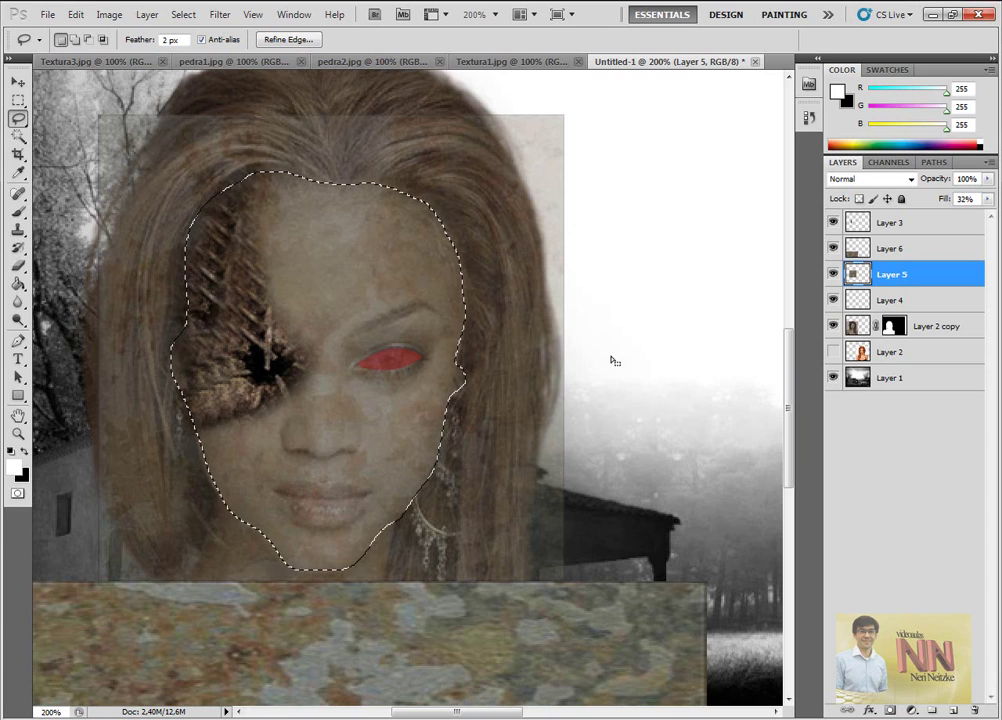
key(Delete)
- Delete the texture outside the face, raise Layer 5 Fill to 56%, and move it below Layer 4
key(m)
key(ctrl+d)
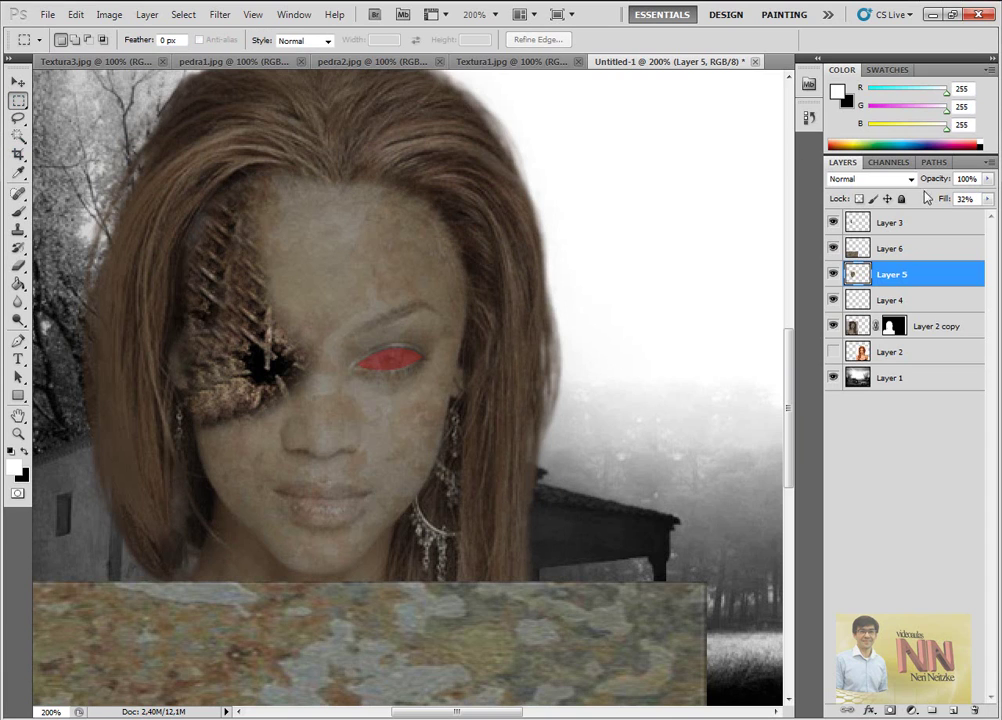
click(987, 199)
drag(940, 217, 955, 218)
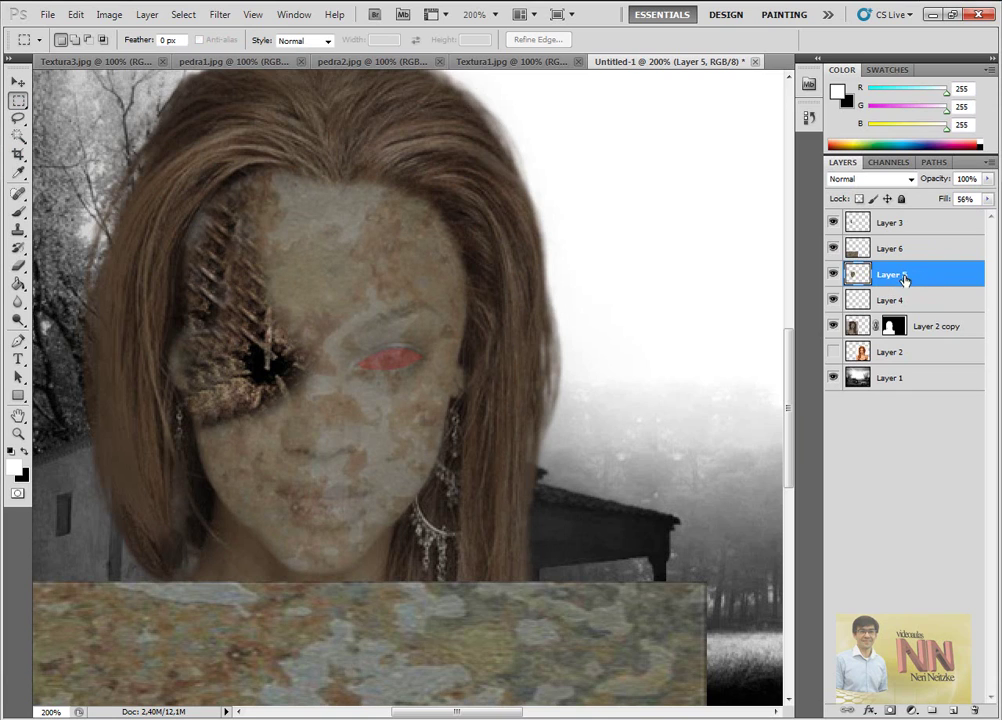
drag(904, 279, 907, 316)
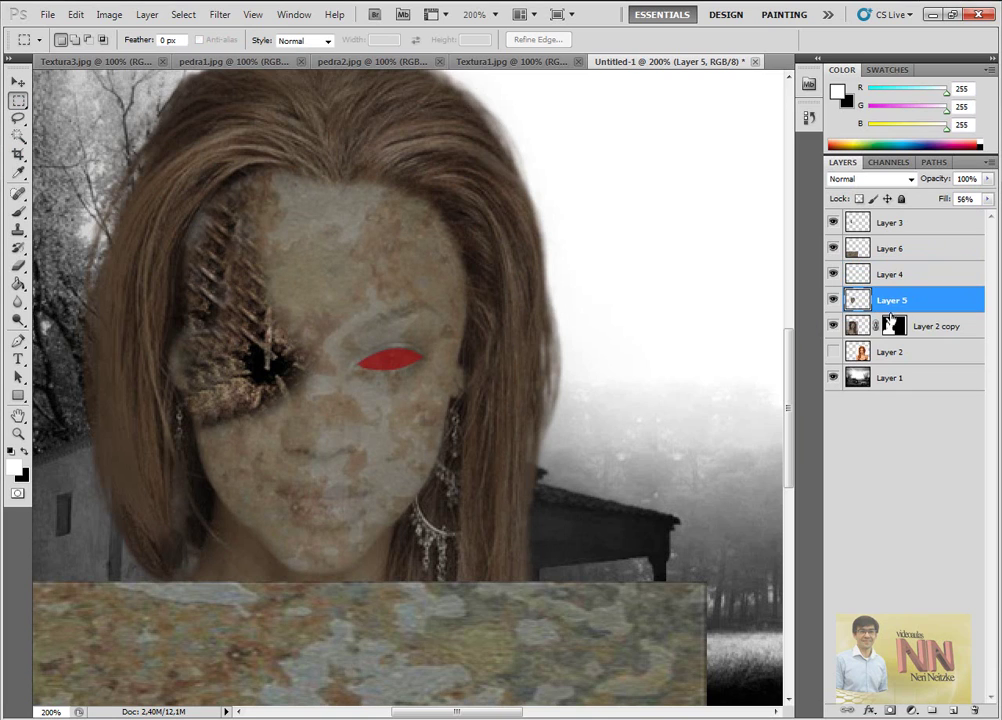
click(884, 181)
click(884, 183)
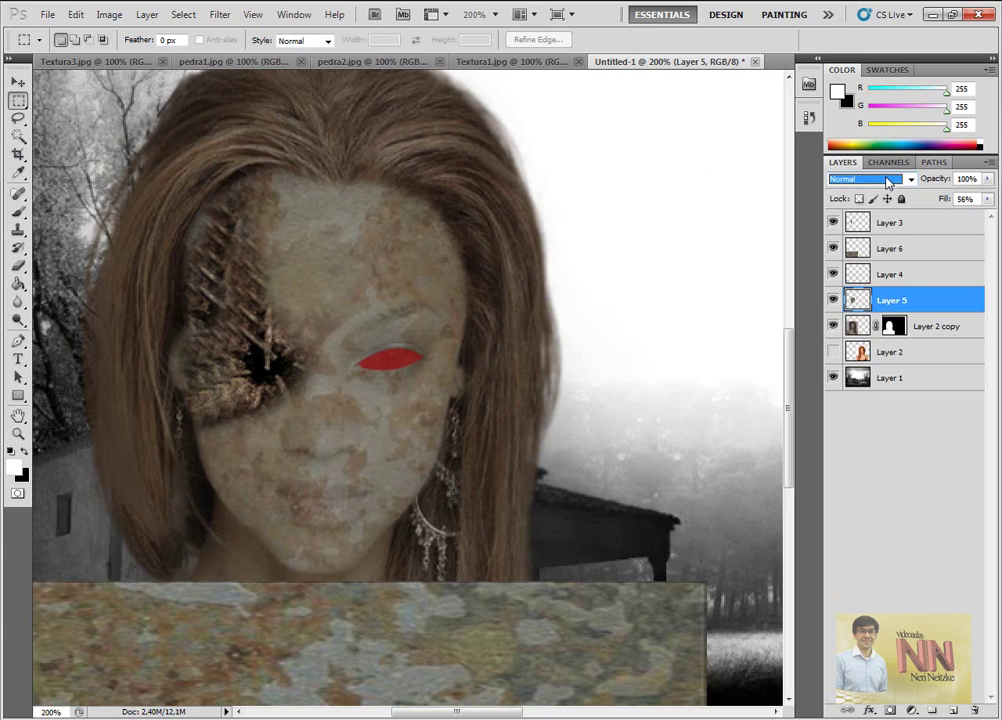
- Cycle Layer 5's blend modes through Darken and Darker Color to Overlay at full fill
key(Down)
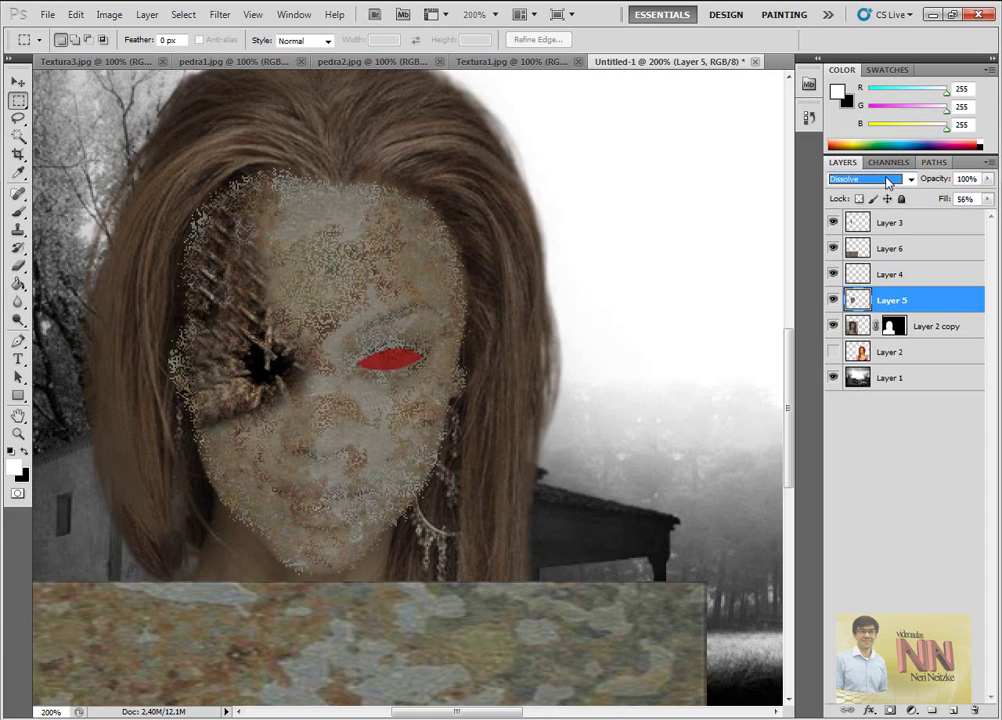
key(Down)
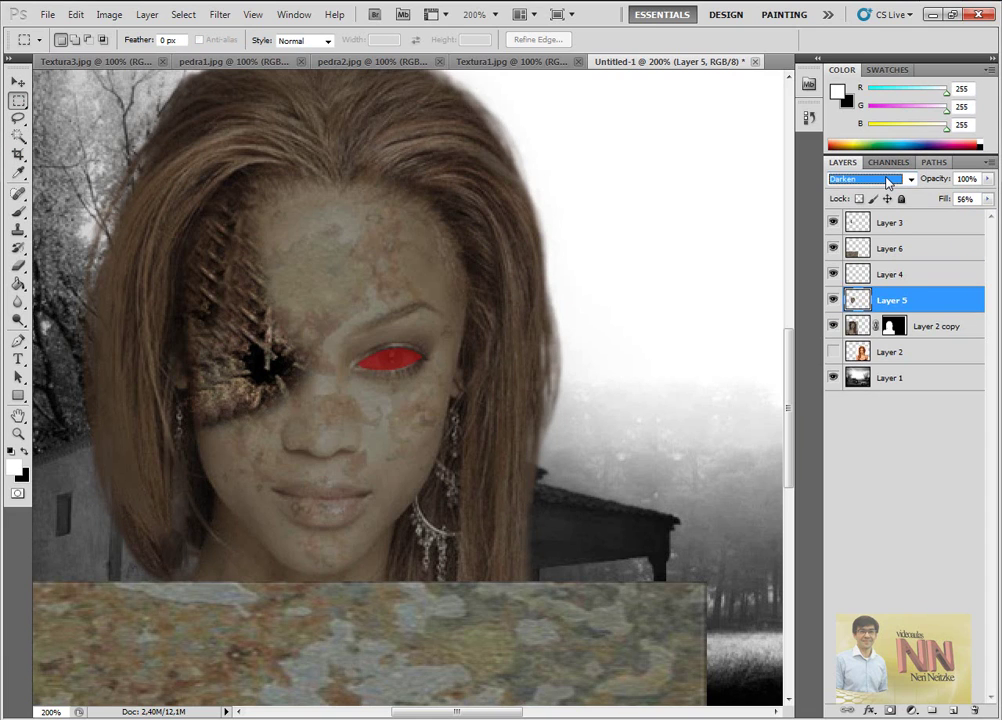
drag(987, 199, 995, 219)
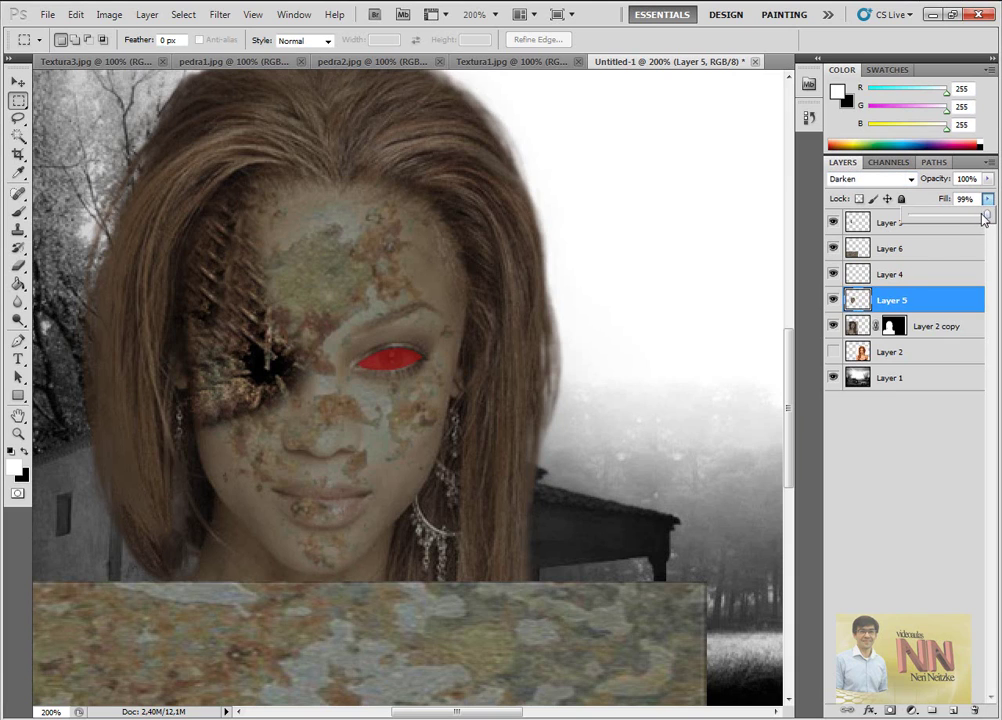
click(858, 180)
click(858, 181)
key(Down)
key(Down)
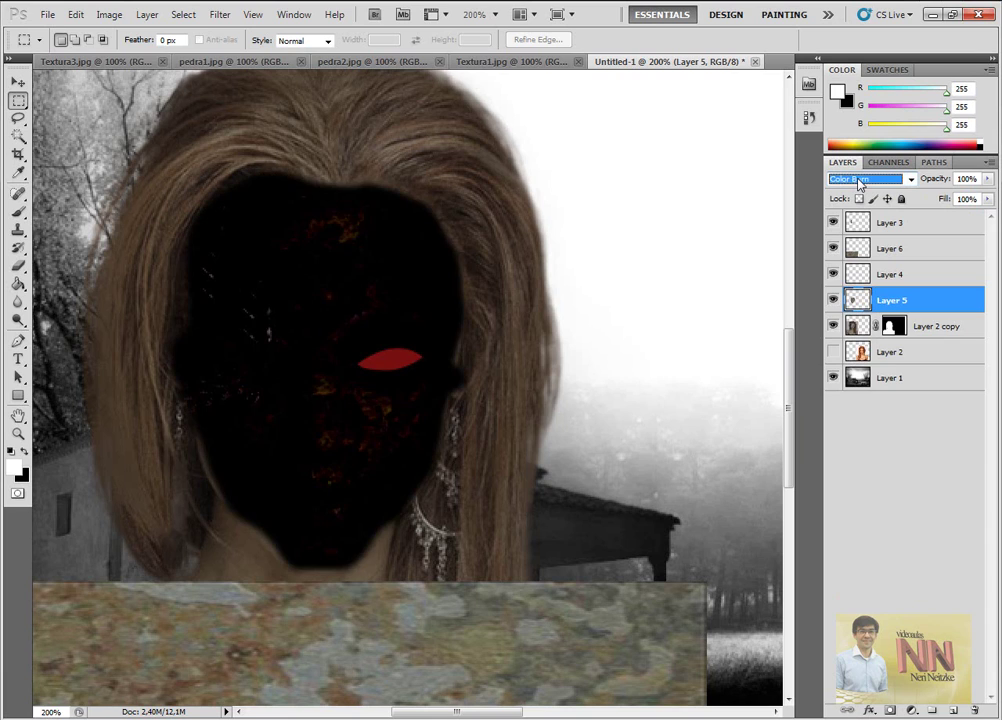
key(Down)
key(Down)
key(Down)
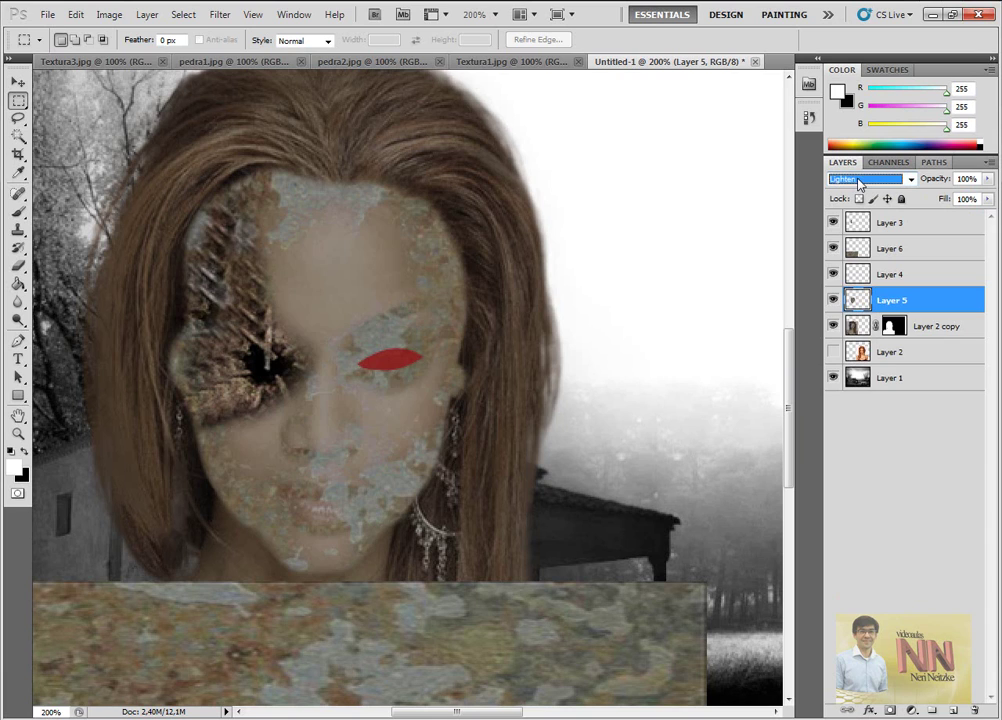
key(Down)
key(Down)
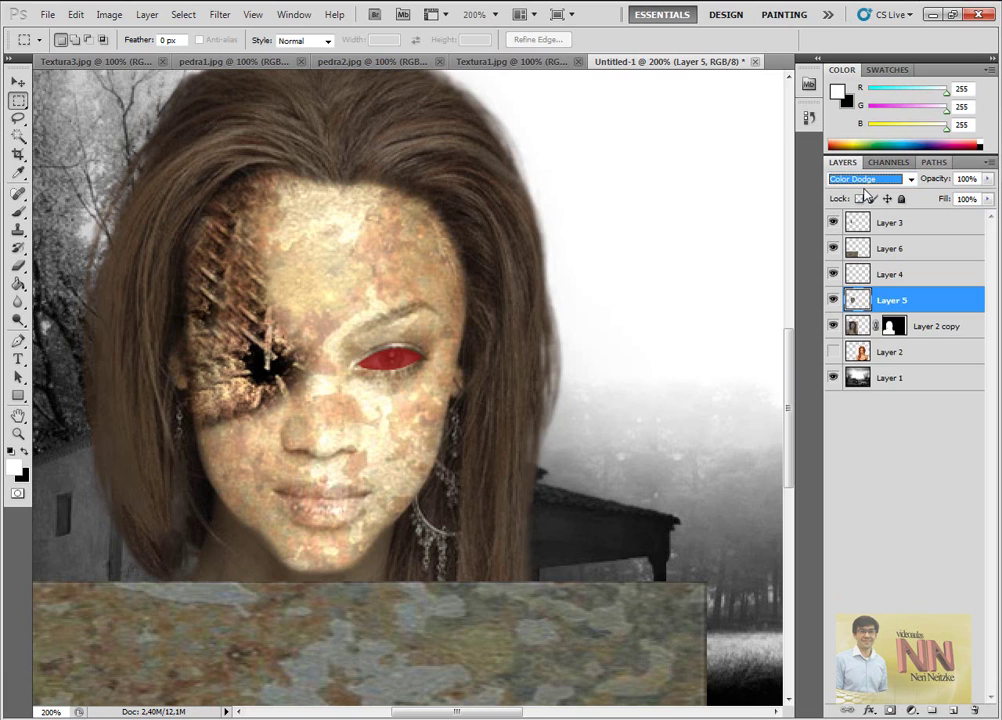
key(Down)
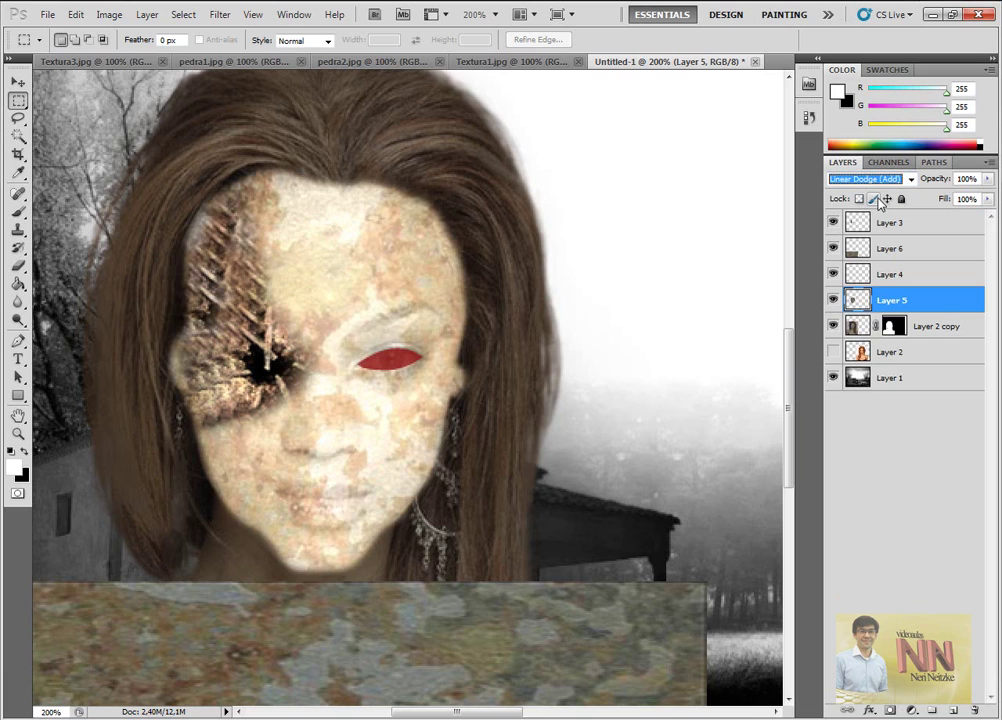
key(Down)
key(Down)
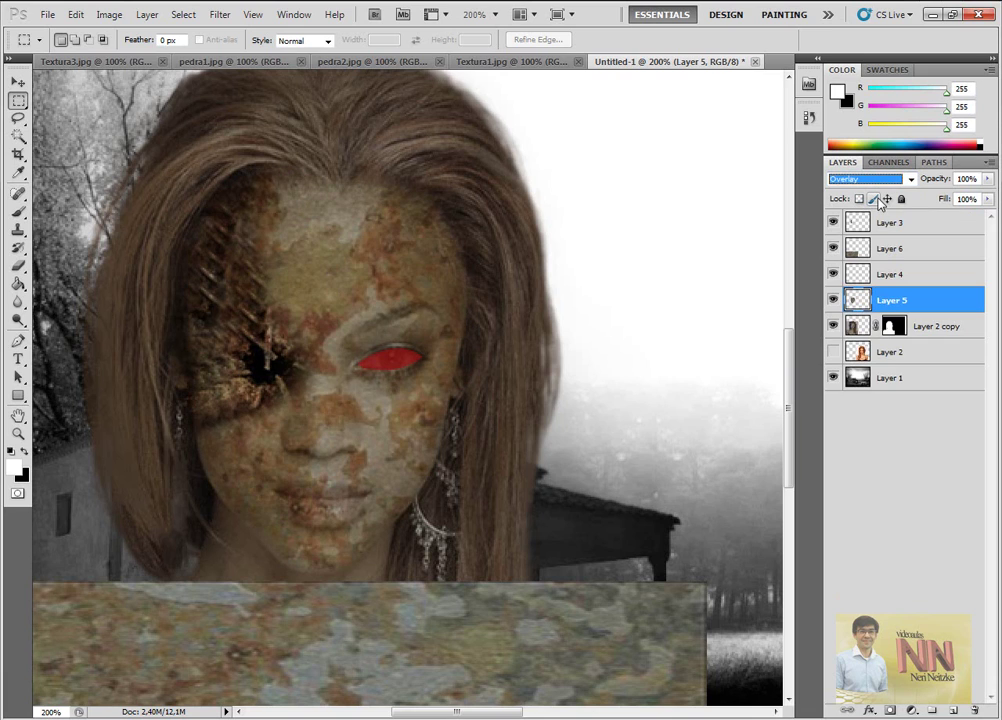
key(Down)
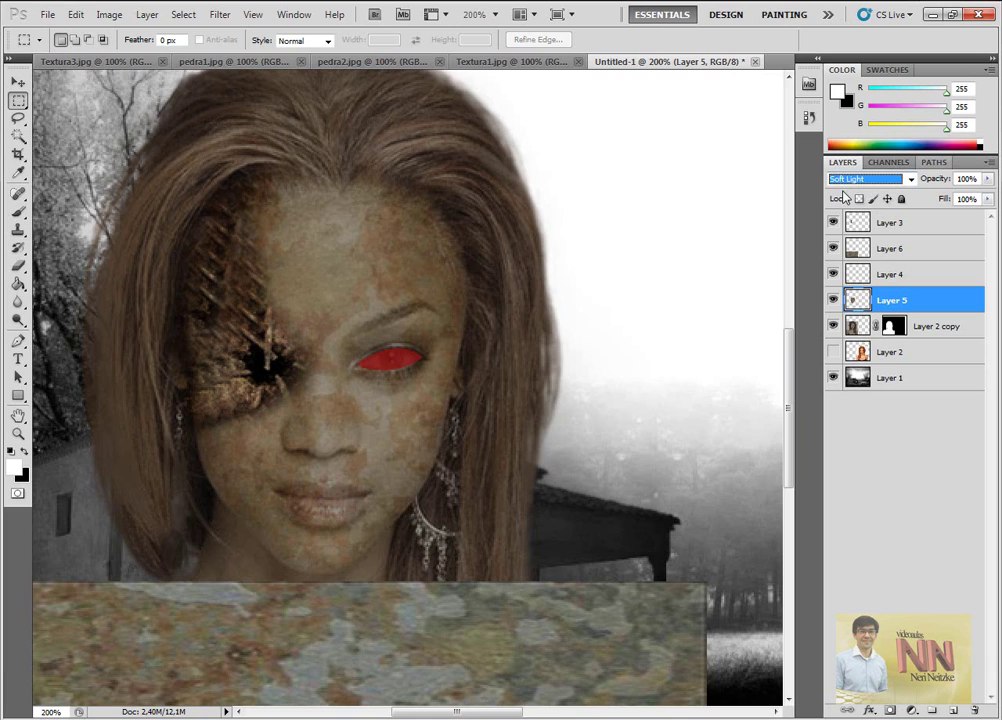
- Compare Hard Light, Dissolve, Color Dodge and 70% fill, returning to full fill
key(Down)
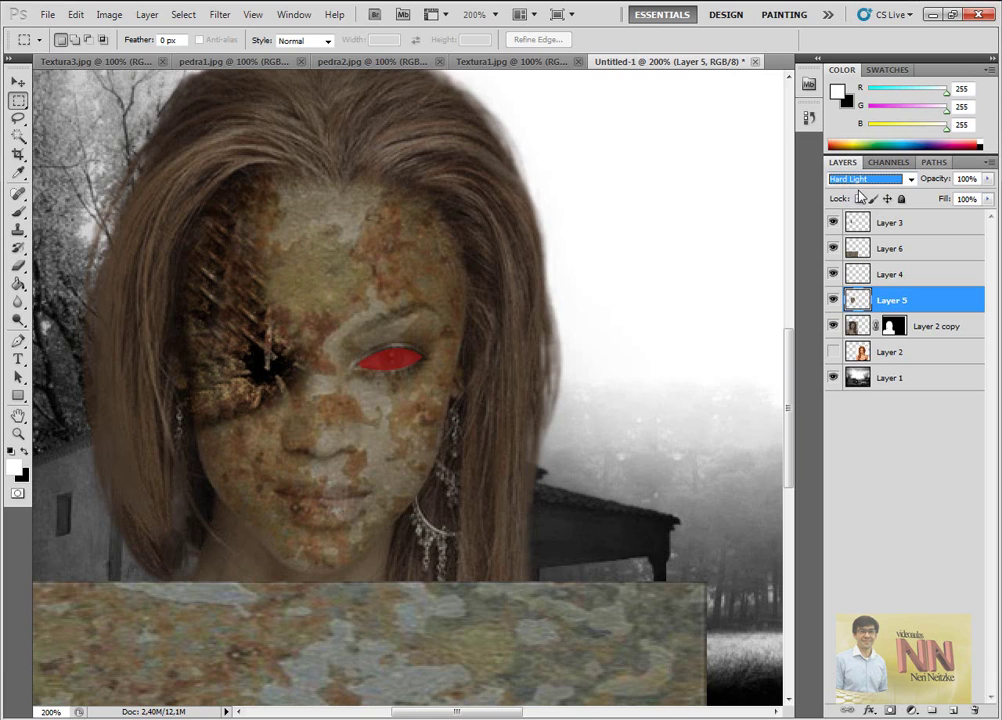
key(Down)
key(Down)
key(Down)
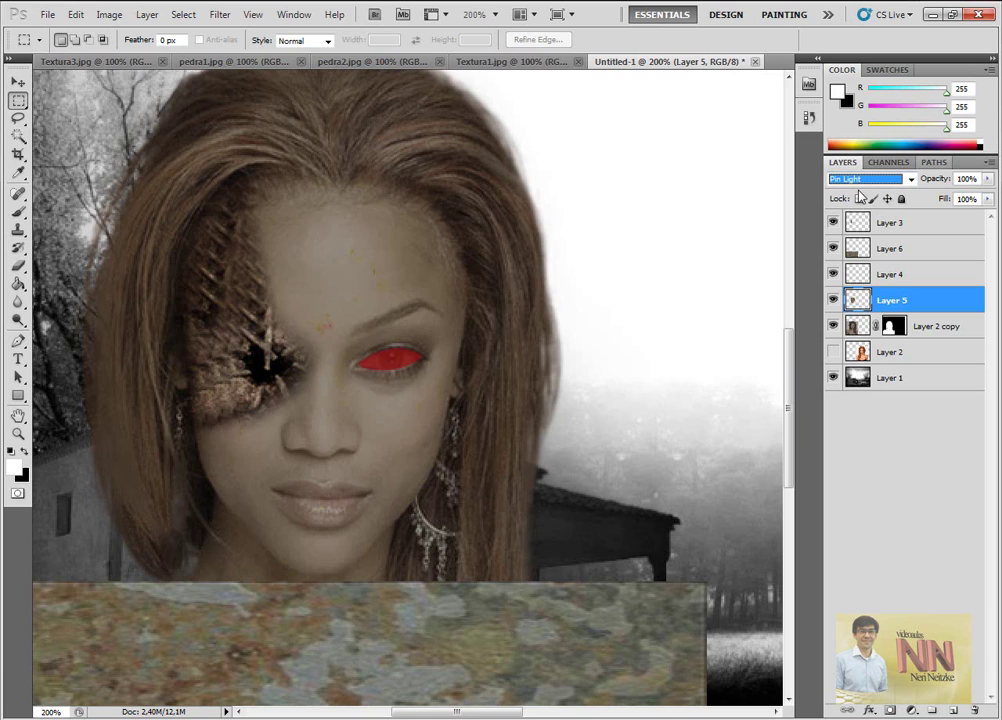
key(Down)
key(Down)
key(Down)
key(Down)
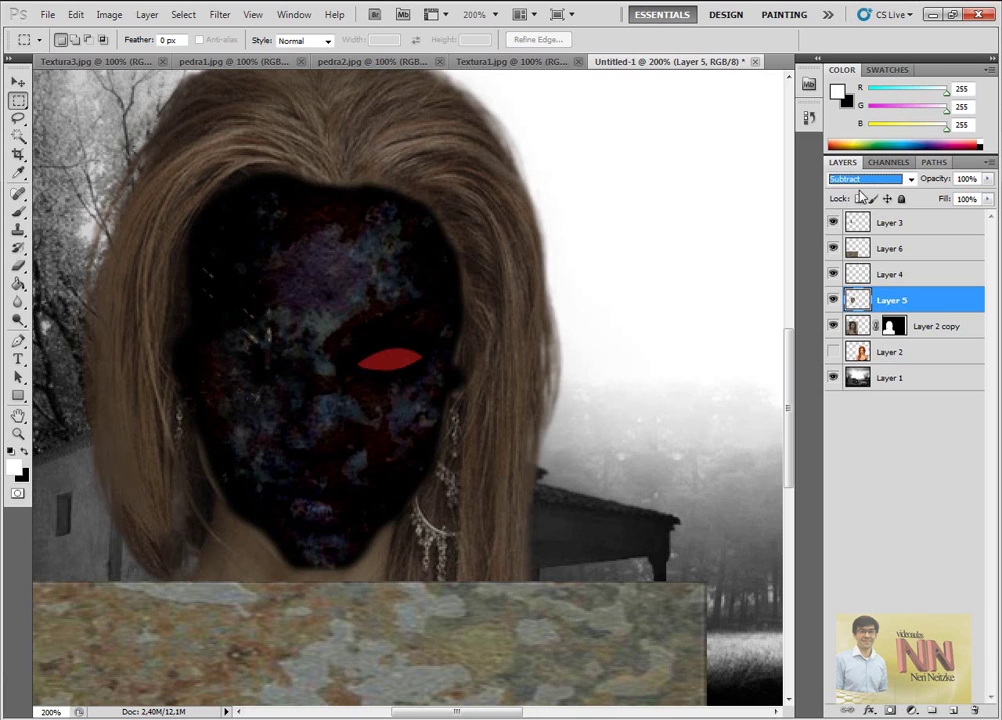
key(Down)
key(Down)
key(Down)
key(Down)
key(Down)
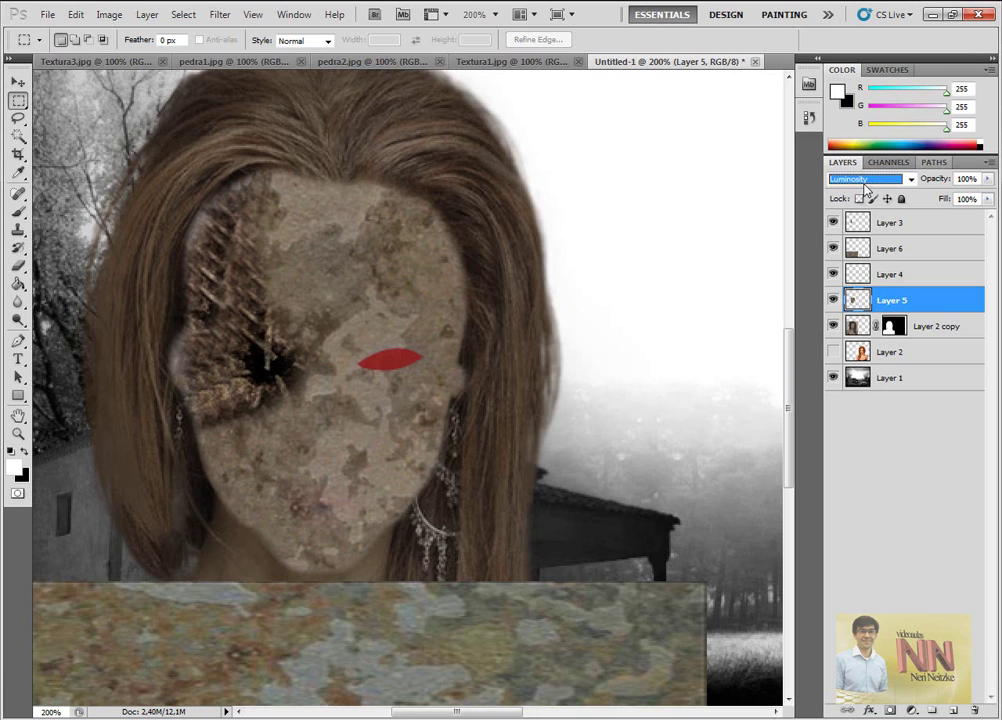
click(865, 179)
click(870, 202)
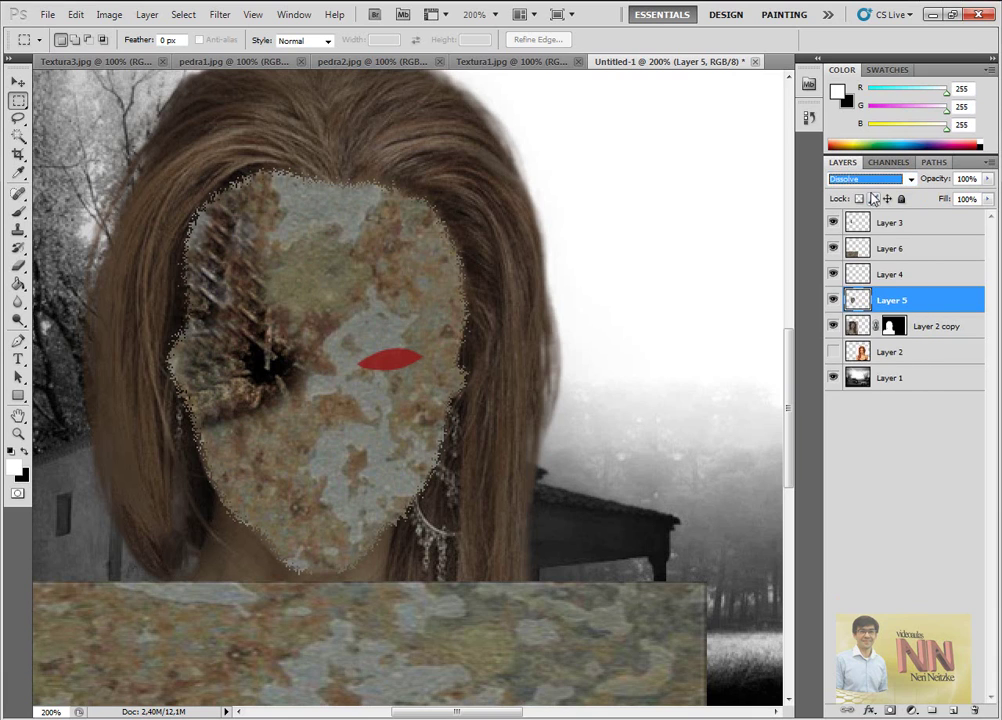
key(Down)
key(Down)
key(Down)
key(Down)
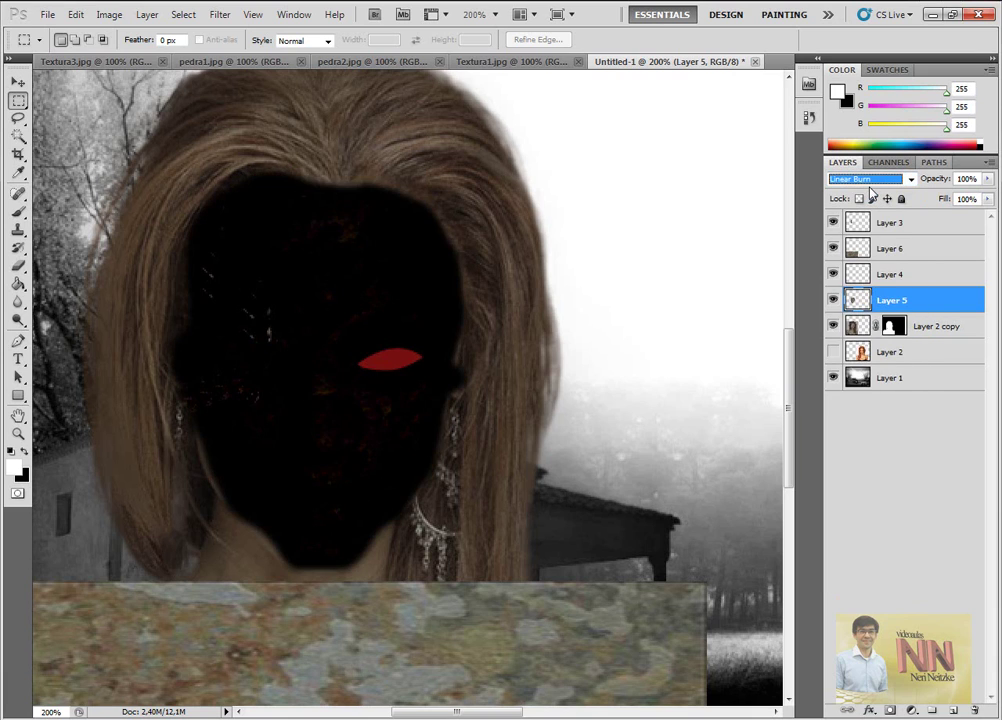
key(Down)
key(Down)
key(Down)
key(Down)
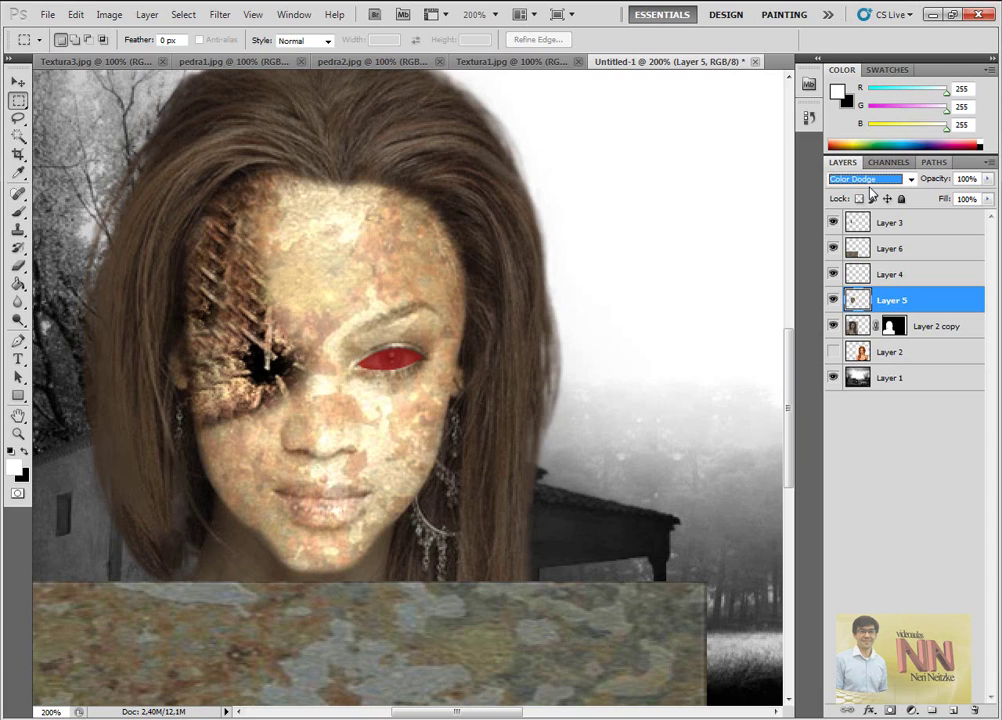
key(Down)
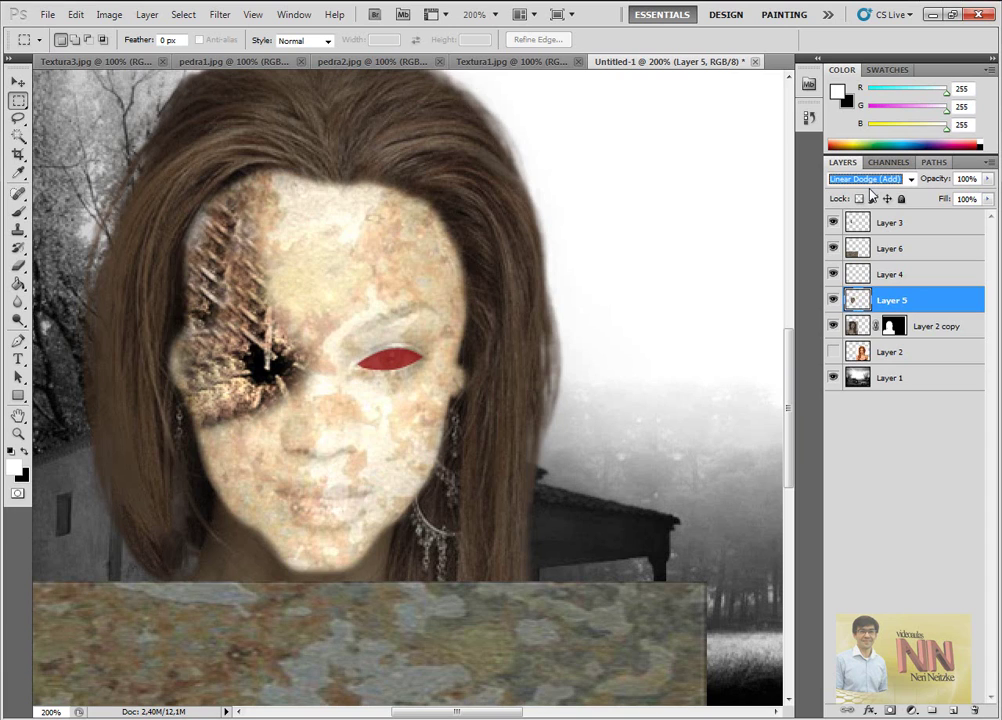
key(Up)
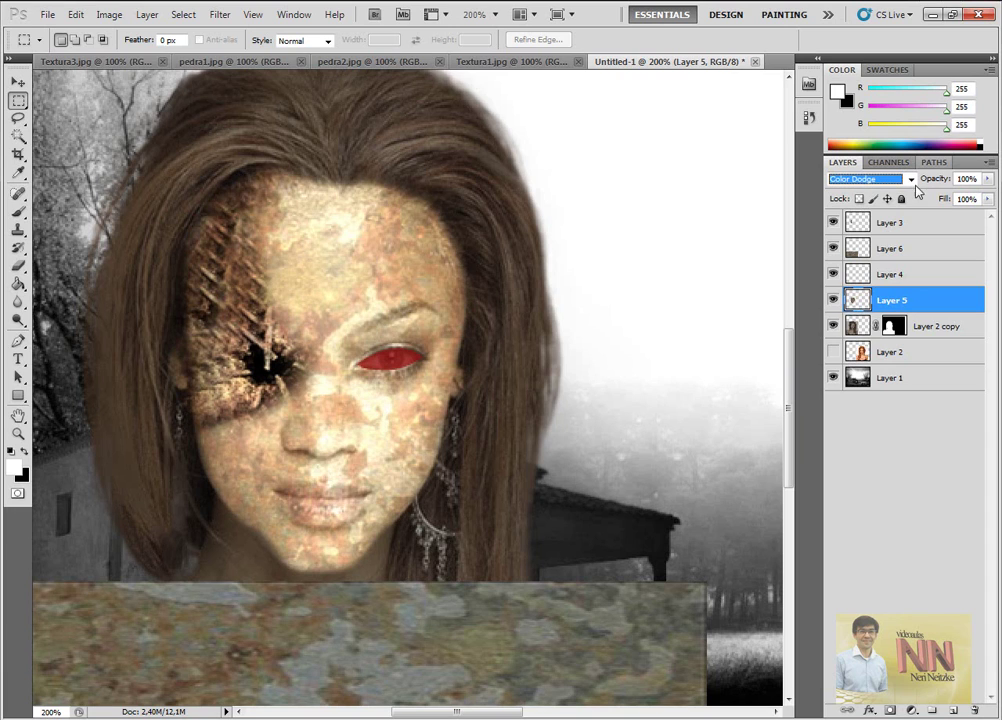
click(987, 200)
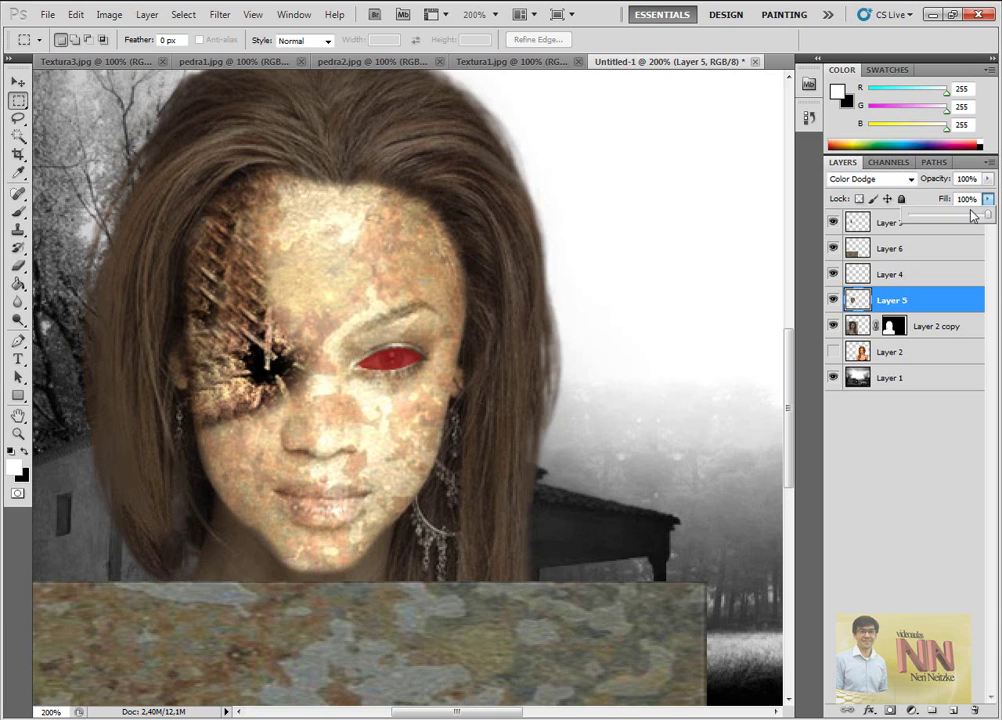
mouse_move(987, 215)
mouse_down()
mouse_move(964, 218)
mouse_move(990, 220)
mouse_up()
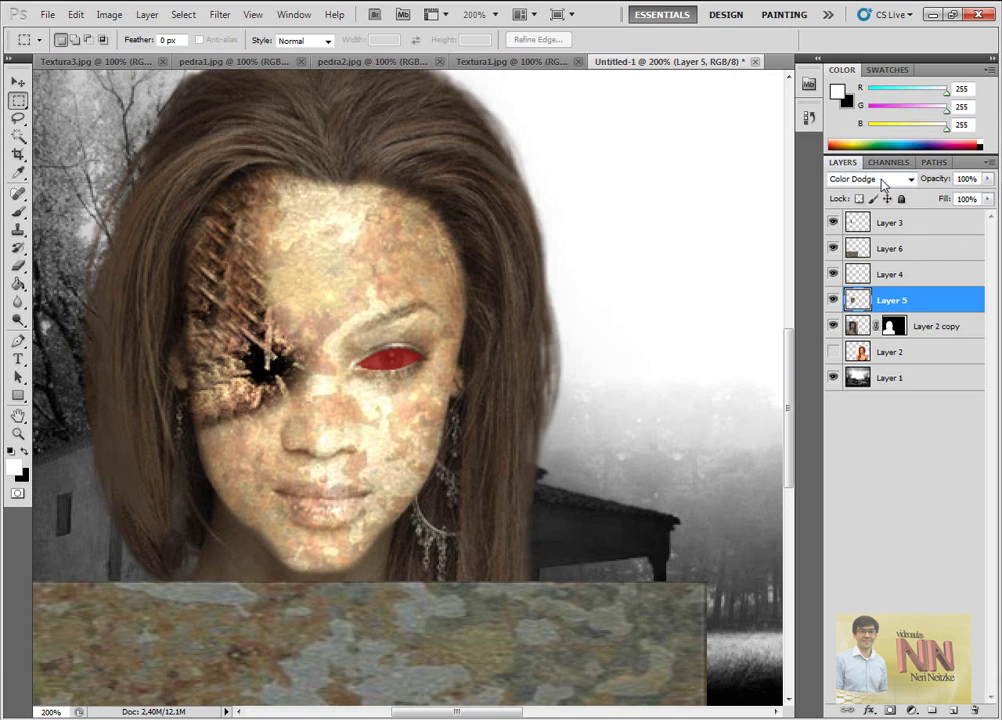
click(882, 180)
scroll(882, 180, down, 2)
scroll(882, 180, down, 1)
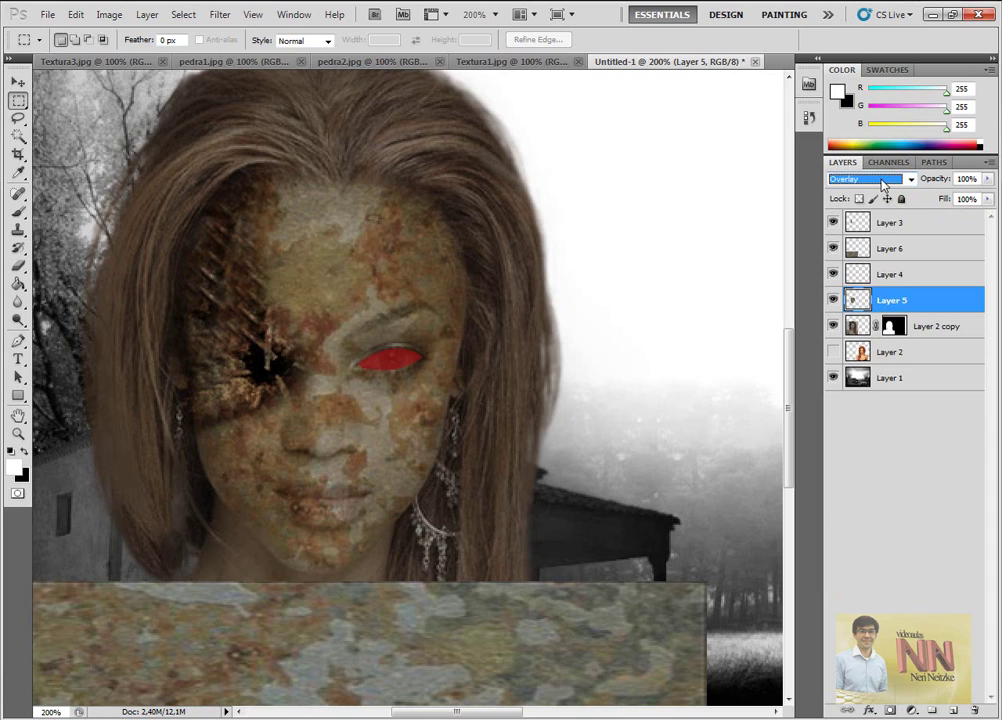
- At 100% view, set Layer 5's face texture fill to about 80%
key(ctrl+minus)
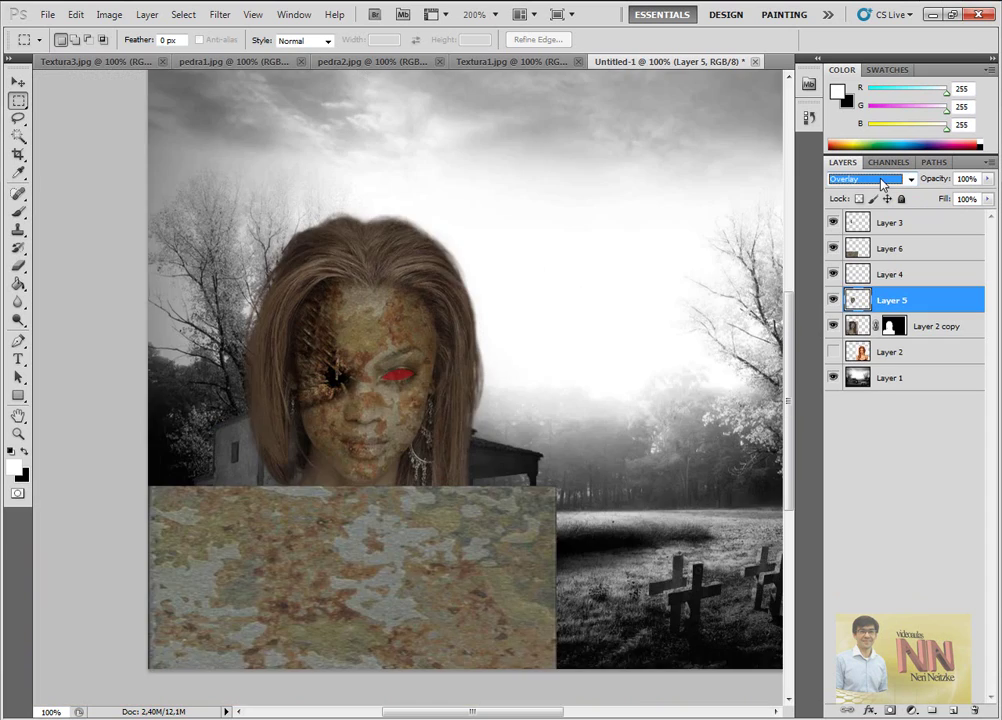
key(ctrl+minus)
key(ctrl+plus)
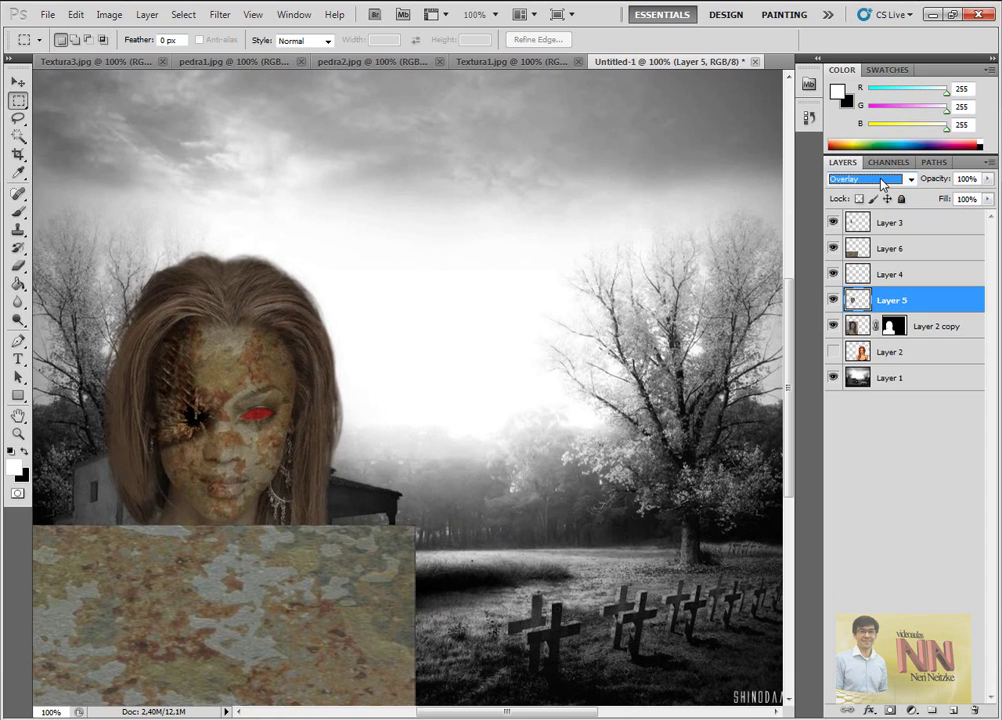
click(987, 199)
drag(984, 217, 969, 218)
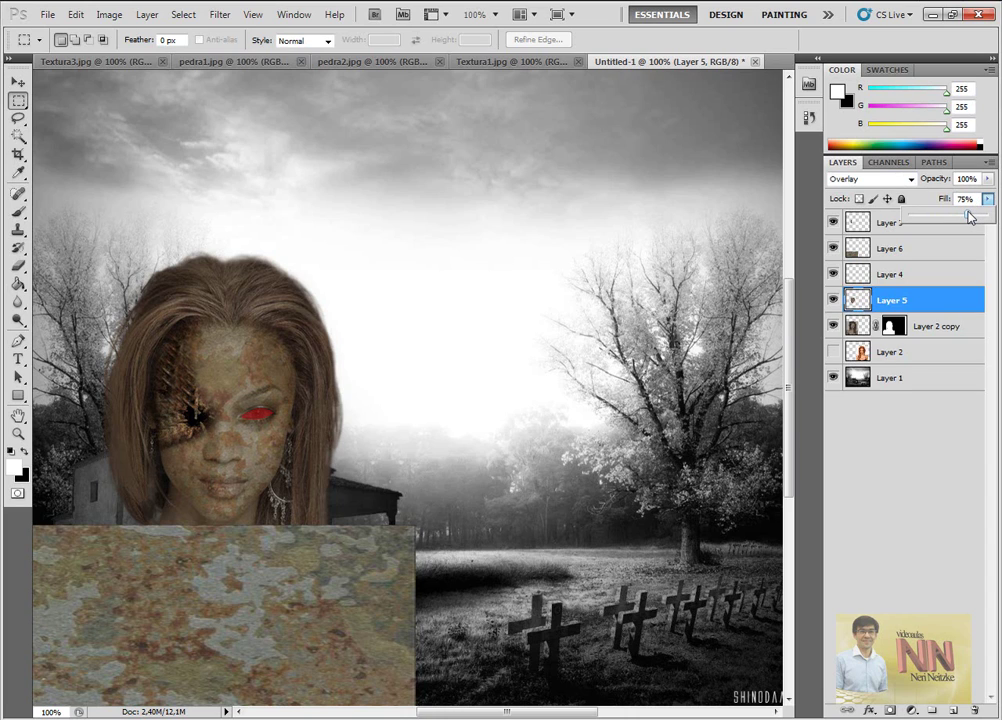
drag(969, 217, 975, 218)
click(18, 84)
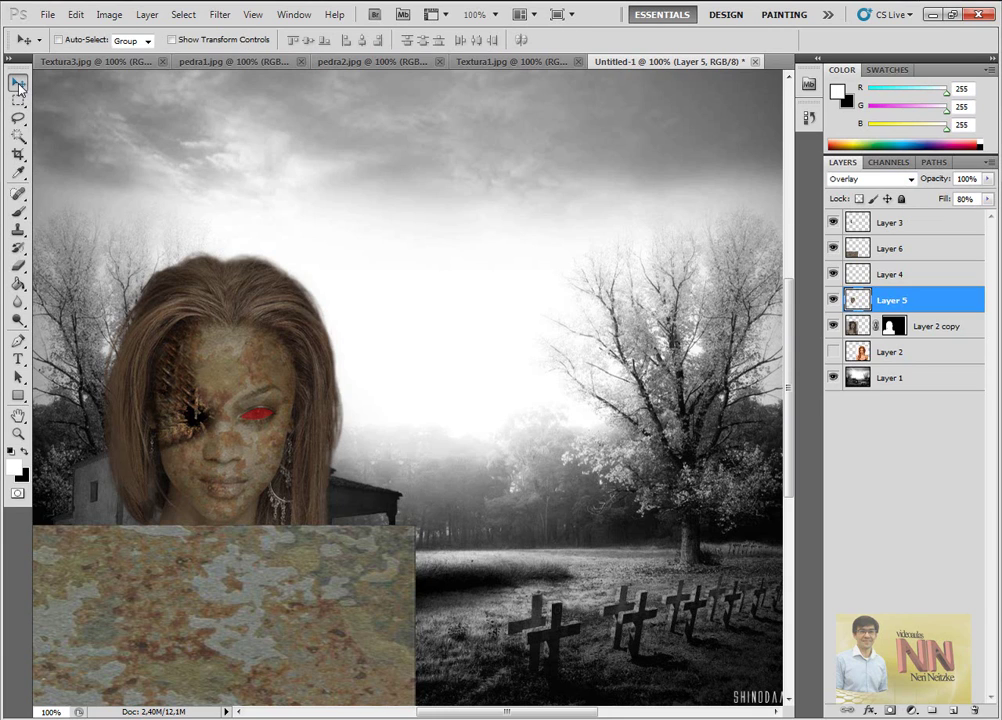
- Apply Levels to the face texture with the black input level raised to 38
key(ctrl+l)
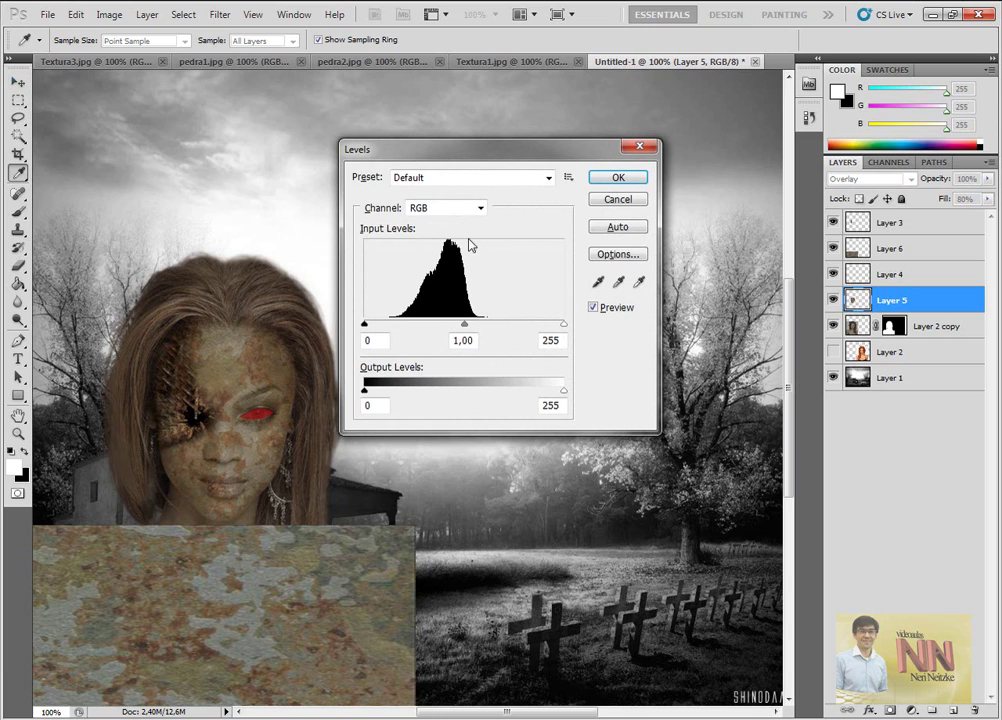
drag(553, 330, 595, 320)
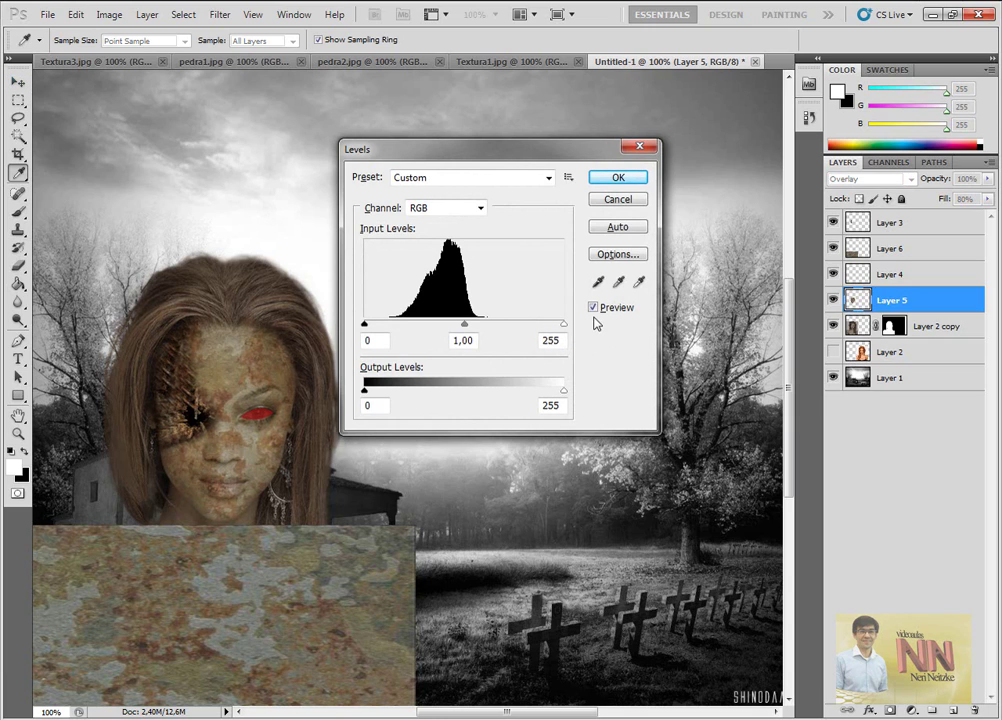
drag(364, 324, 401, 326)
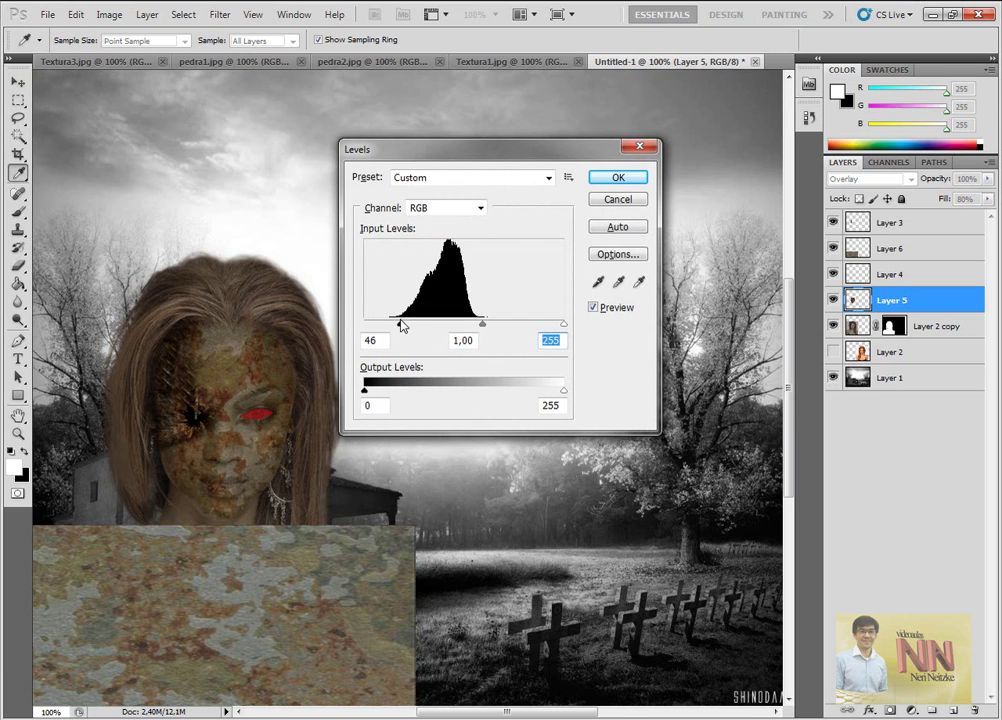
click(622, 177)
key(v)
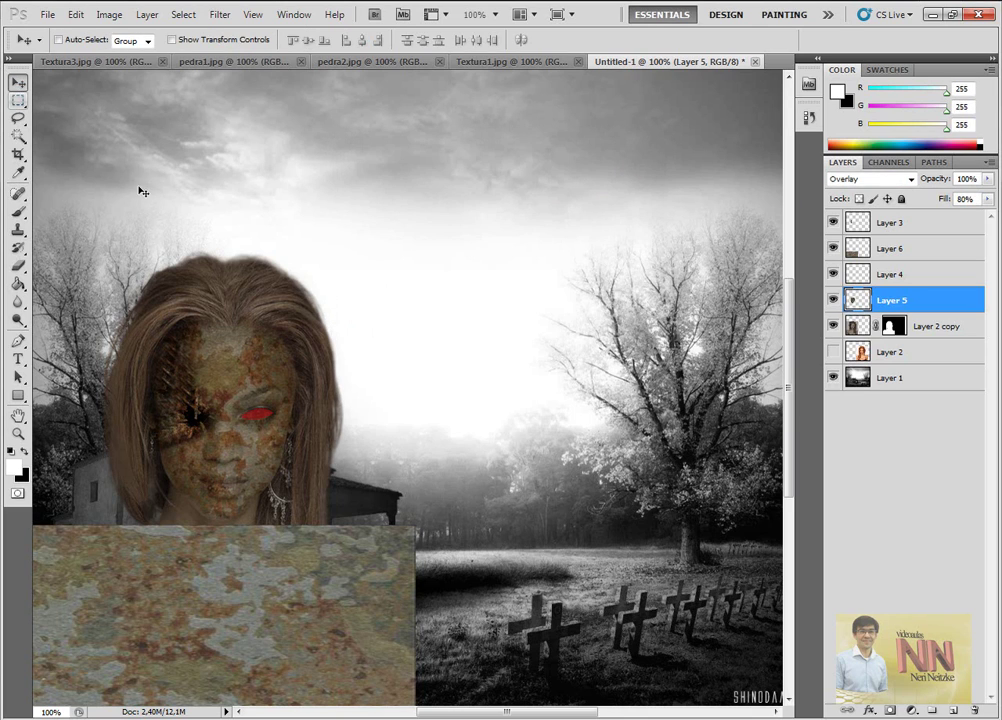
- Select the chest texture Layer 6 and fade it to 55% fill
key(ctrl+plus)
drag(291, 414, 622, 253)
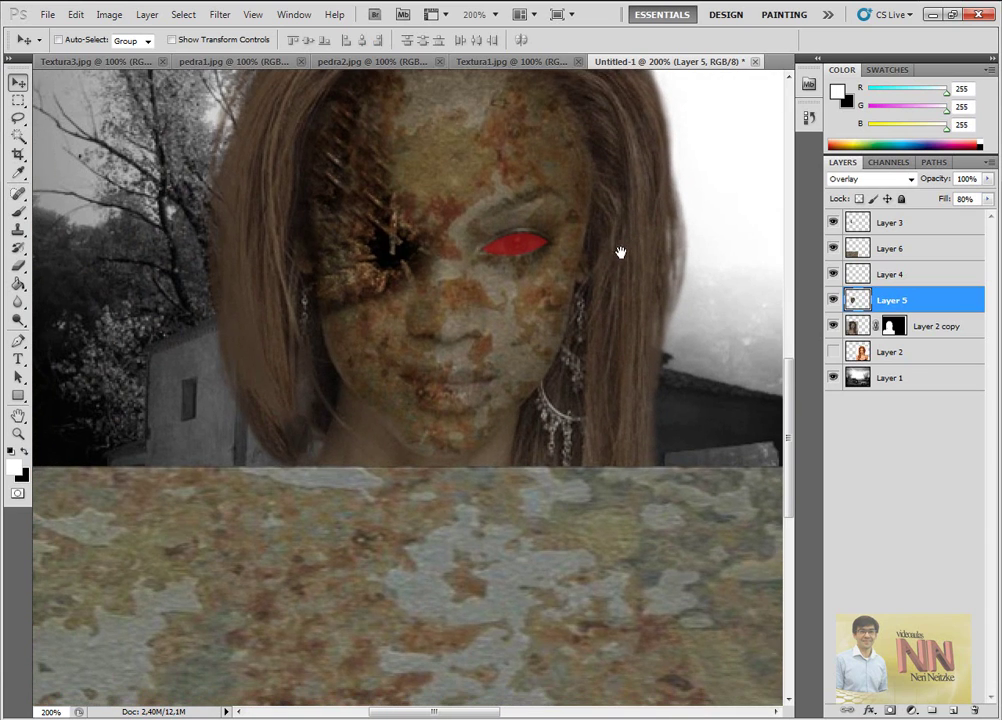
key(ctrl+minus)
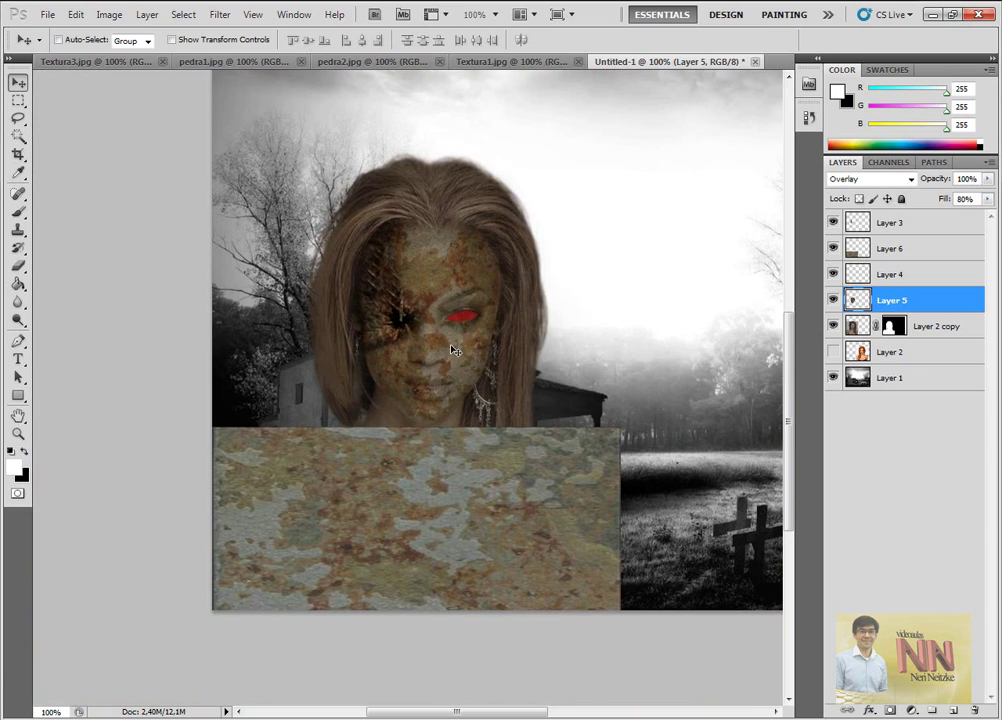
click(925, 248)
click(987, 199)
drag(987, 205, 953, 214)
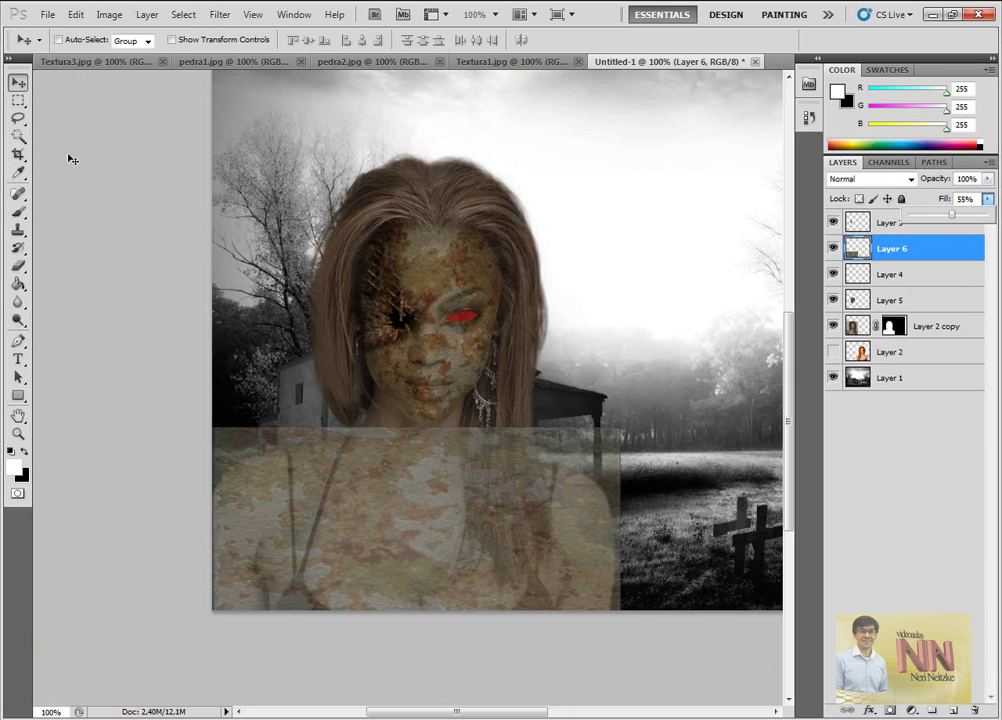
- Stretch the chest texture up toward the neck and lower its fill to 41%
key(ctrl+t)
drag(418, 430, 425, 392)
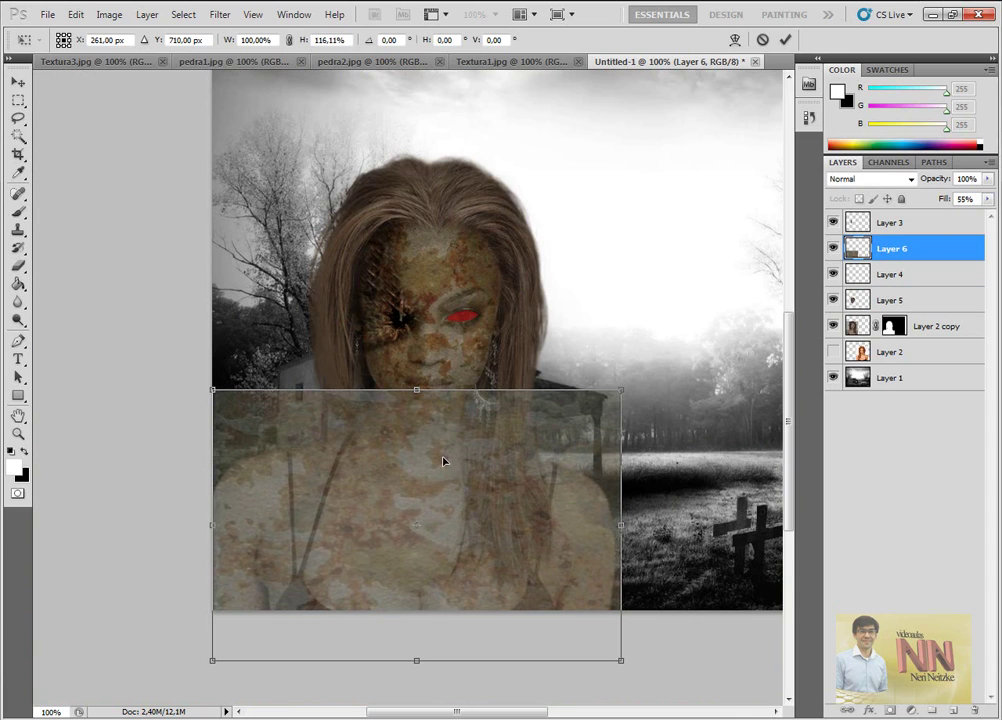
key(Return)
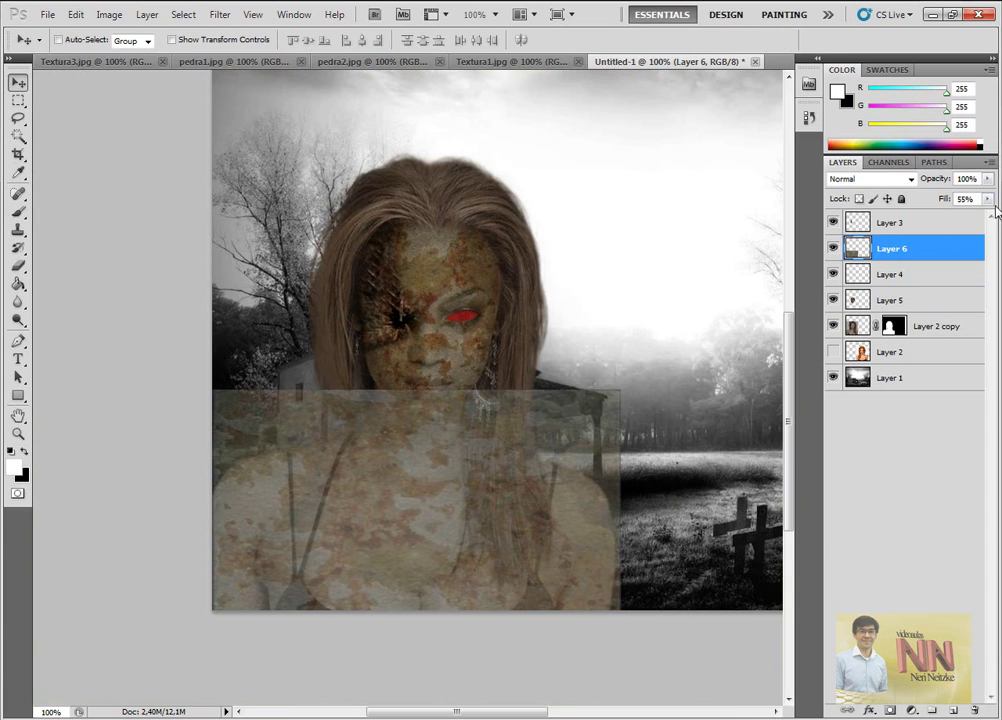
click(987, 199)
drag(955, 216, 942, 219)
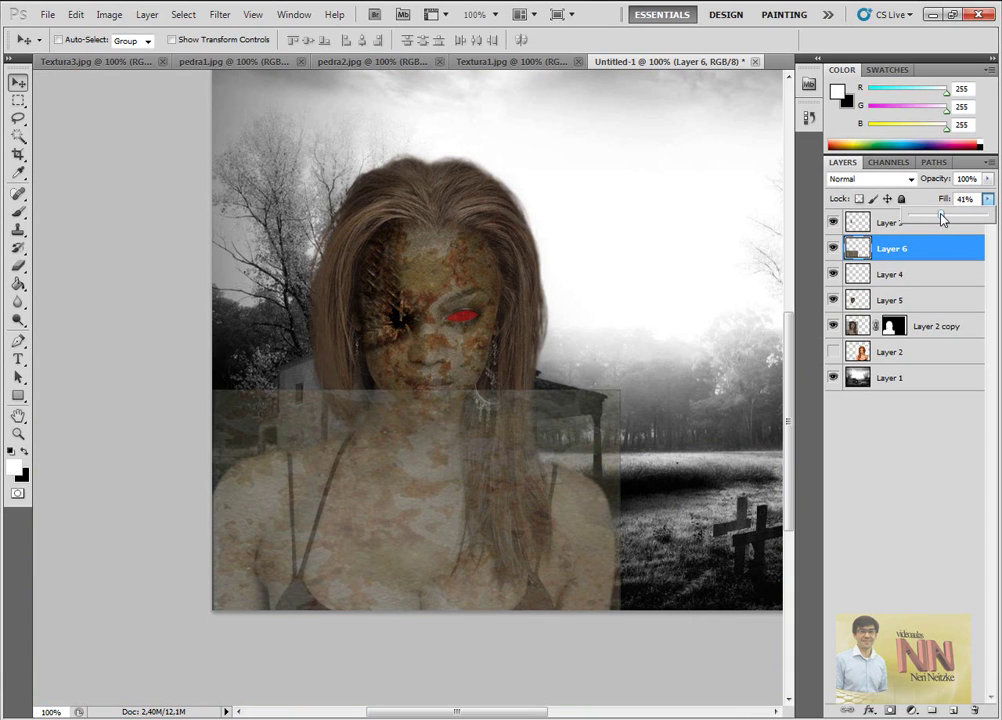
key(ctrl+plus)
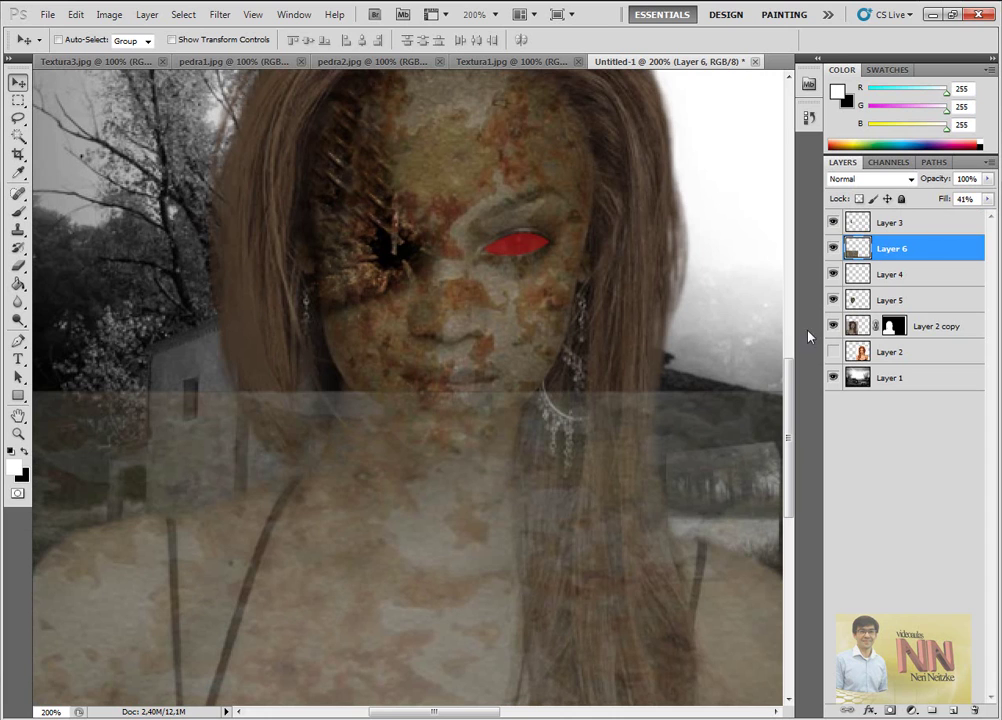
- Pull Layer 6's top edge up to just below the chin with Free Transform
drag(701, 409, 711, 369)
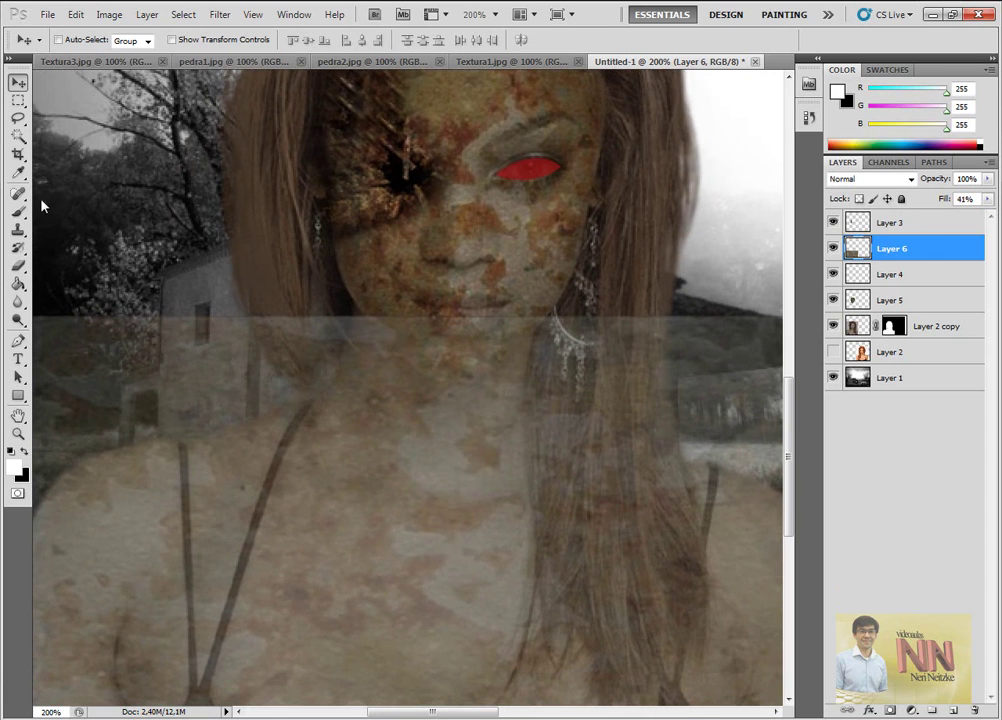
key(ctrl+t)
drag(434, 314, 433, 302)
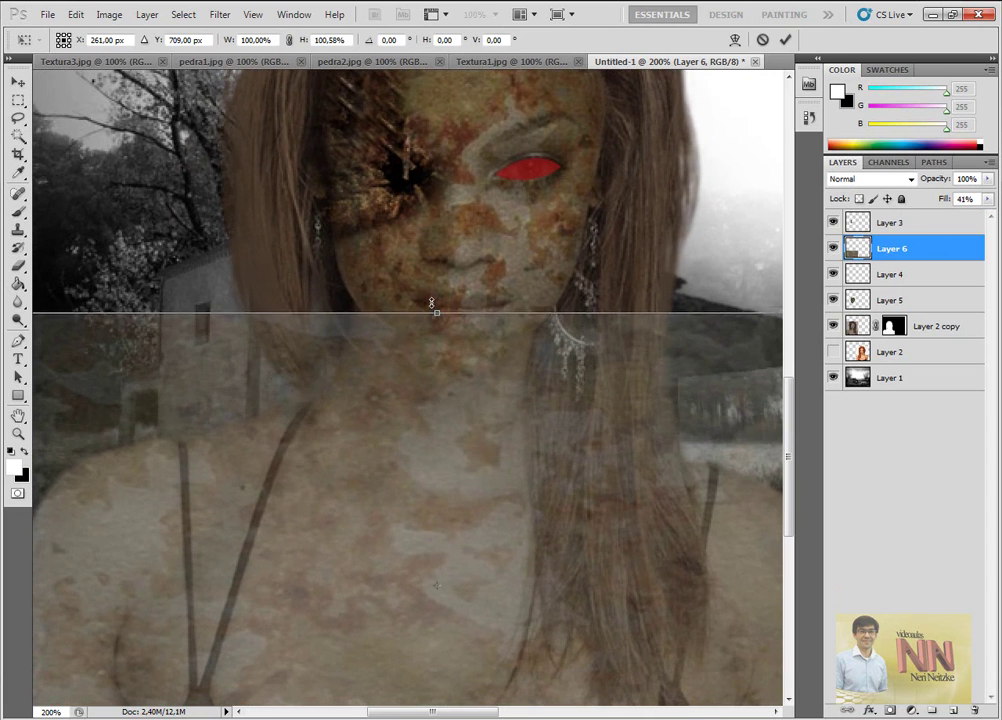
key(Return)
click(18, 118)
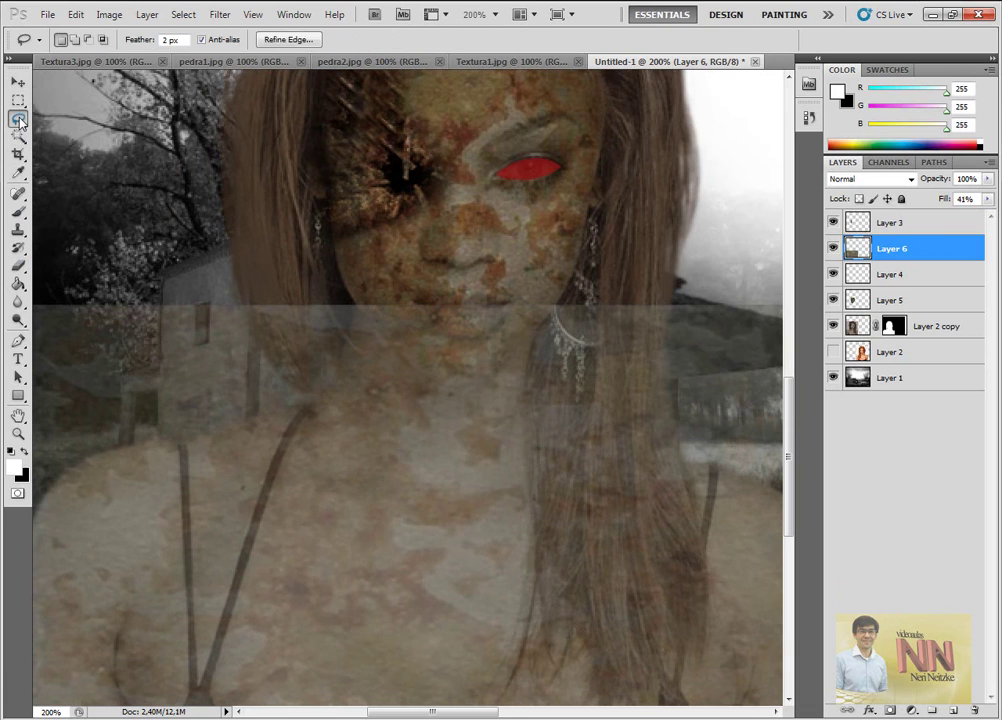
- Set a 1 px Lasso feather and trace the left shoulder down to the image edge
click(172, 39)
text(1)
key(Return)
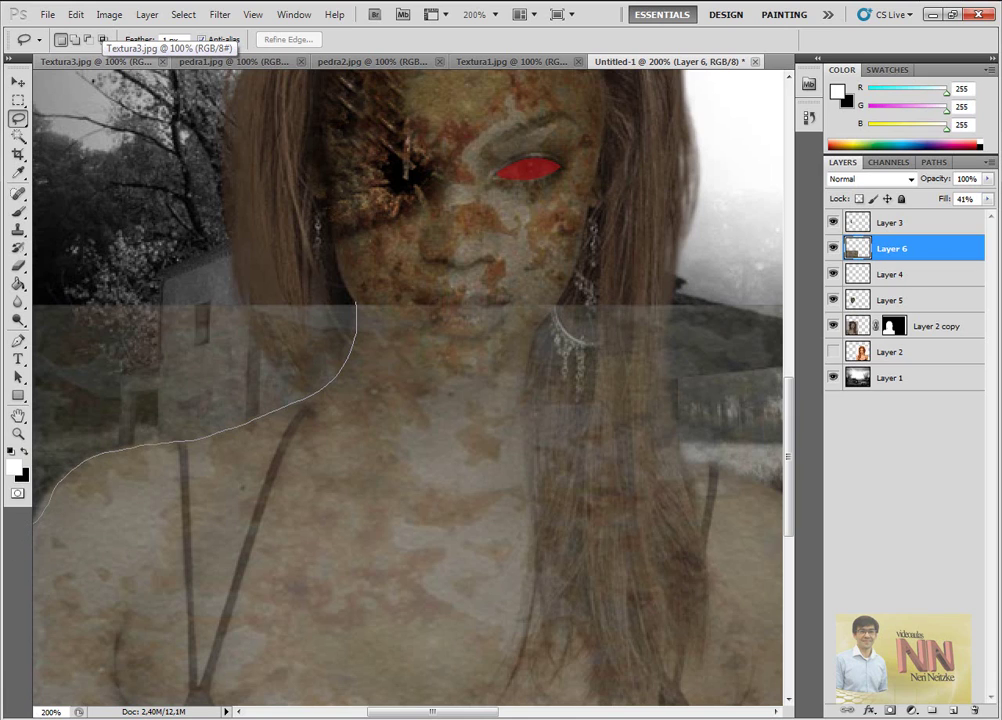
drag(617, 703, 757, 698)
mouse_move(356, 302)
mouse_down()
mouse_move(232, 425)
mouse_move(186, 437)
mouse_up()
click(358, 296)
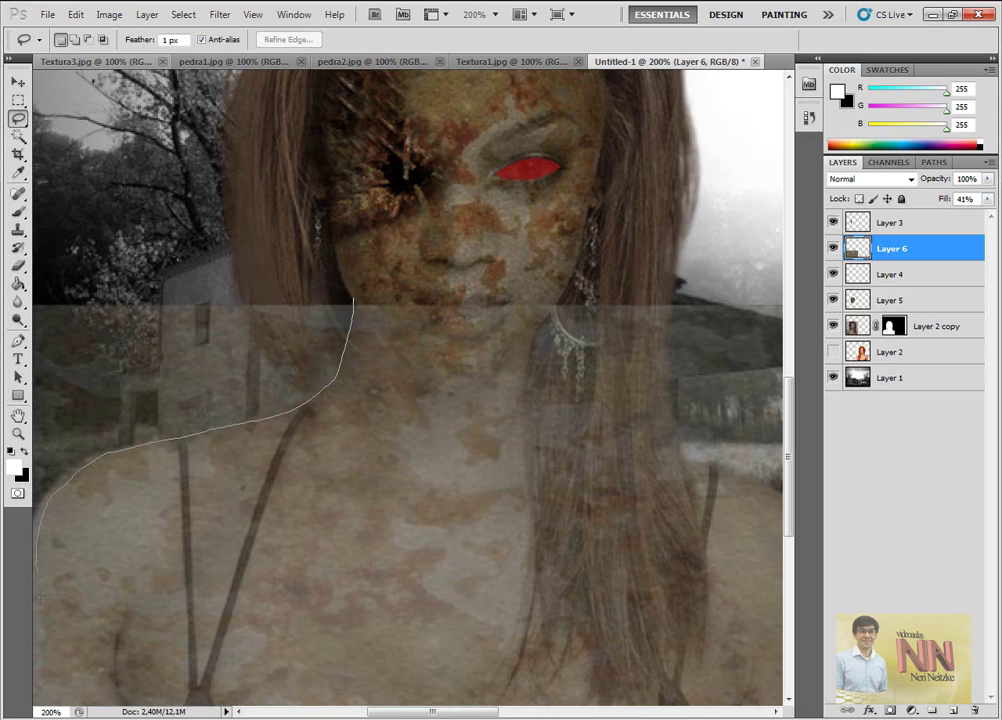
drag(40, 598, 46, 690)
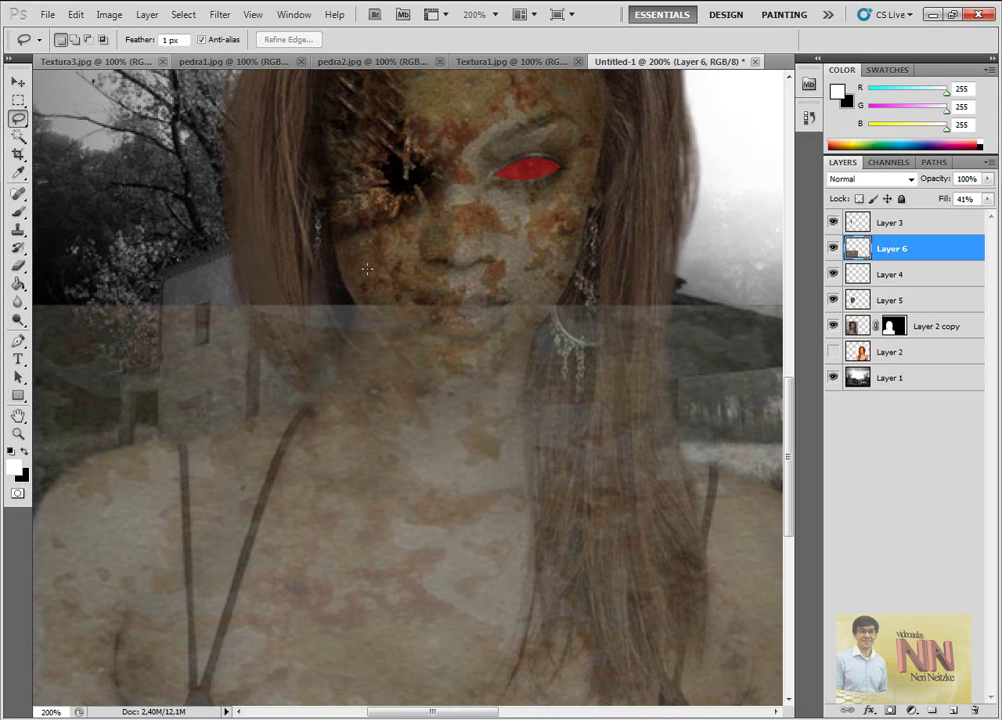
drag(355, 310, 207, 433)
mouse_move(113, 447)
mouse_down()
mouse_move(89, 445)
mouse_move(34, 516)
mouse_up()
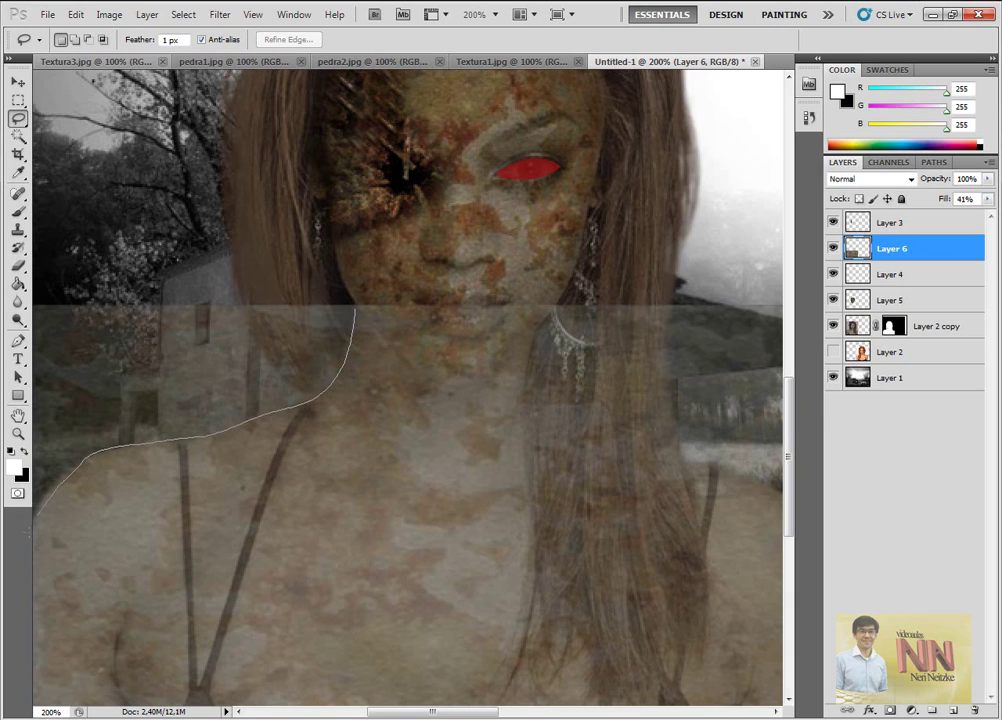
- Trace the right side and around the hanging hair to close the body selection
mouse_move(17, 565)
mouse_down()
mouse_move(125, 375)
mouse_move(139, 373)
mouse_move(116, 523)
mouse_move(121, 566)
mouse_move(313, 599)
mouse_move(537, 604)
mouse_move(682, 581)
mouse_move(277, 587)
mouse_up()
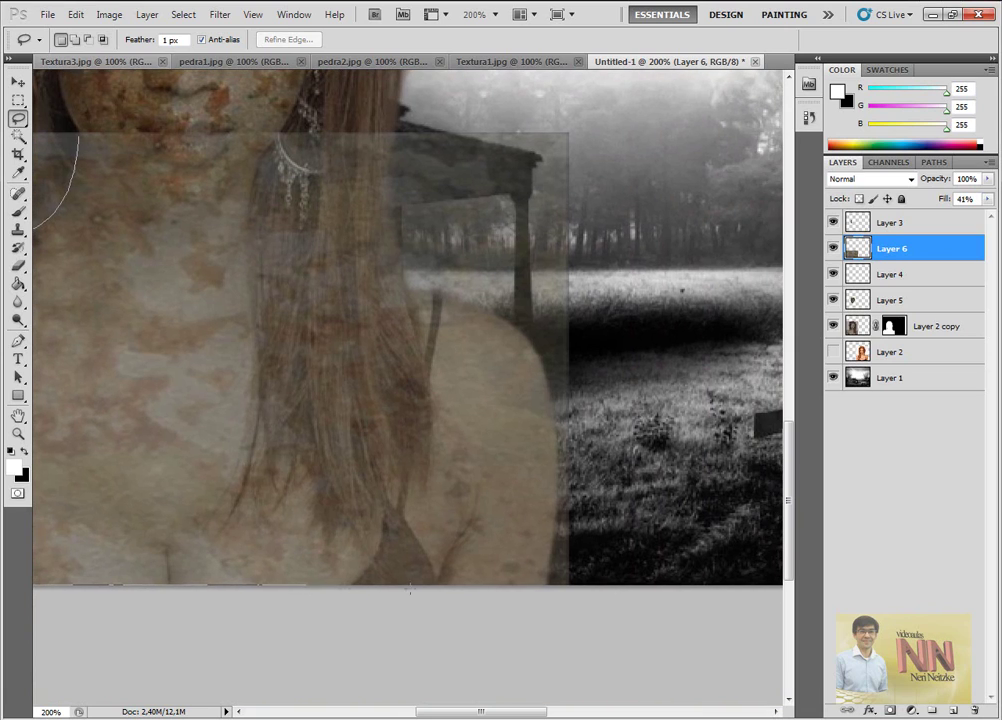
drag(554, 534, 550, 497)
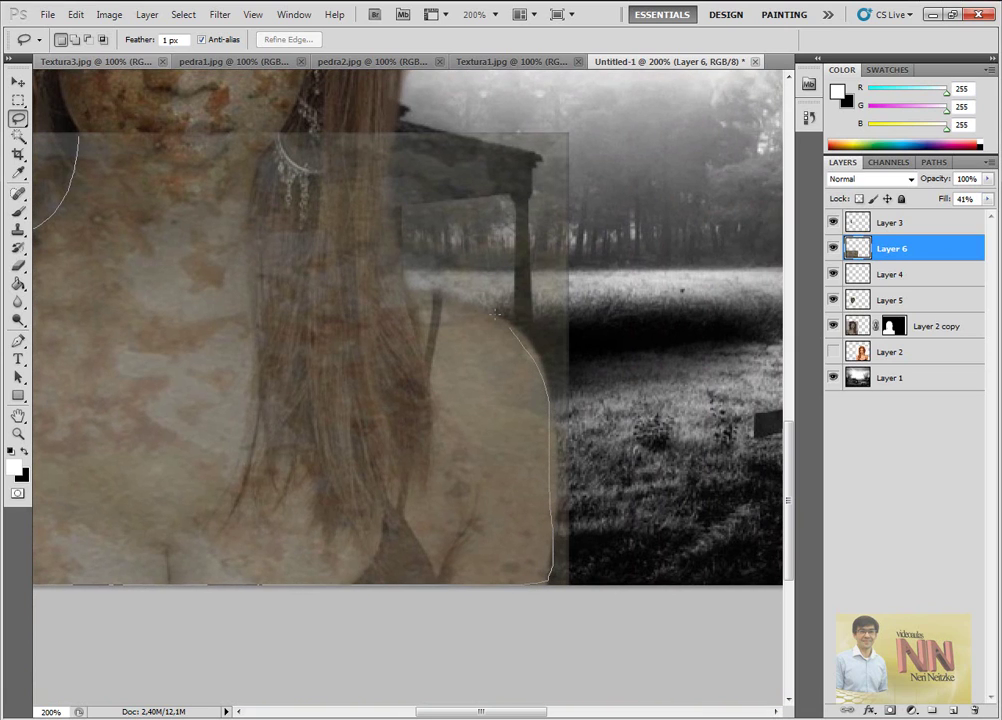
drag(496, 314, 466, 298)
drag(430, 409, 427, 471)
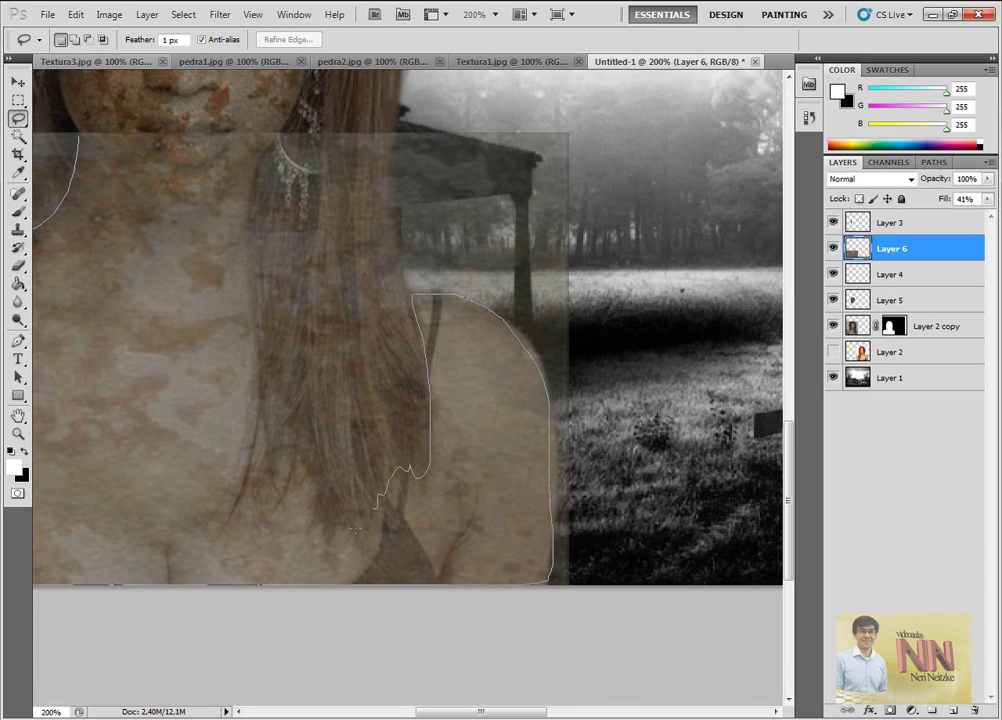
drag(314, 497, 305, 467)
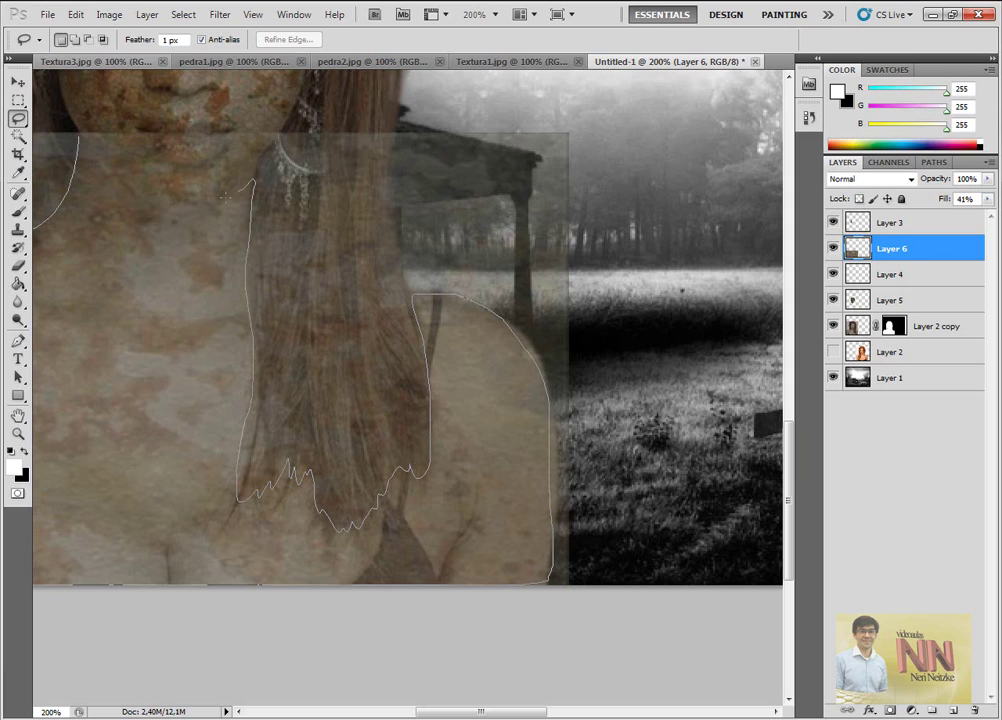
drag(143, 201, 116, 172)
drag(80, 131, 82, 133)
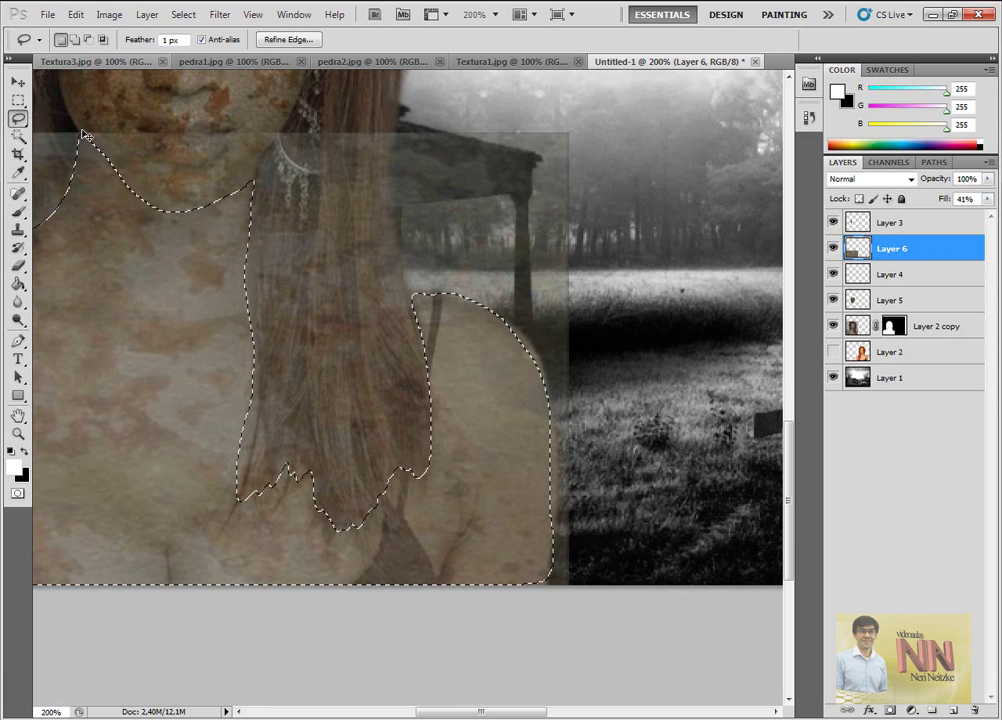
- Invert the selection, delete the chest texture outside the body, and deselect
key(ctrl+minus)
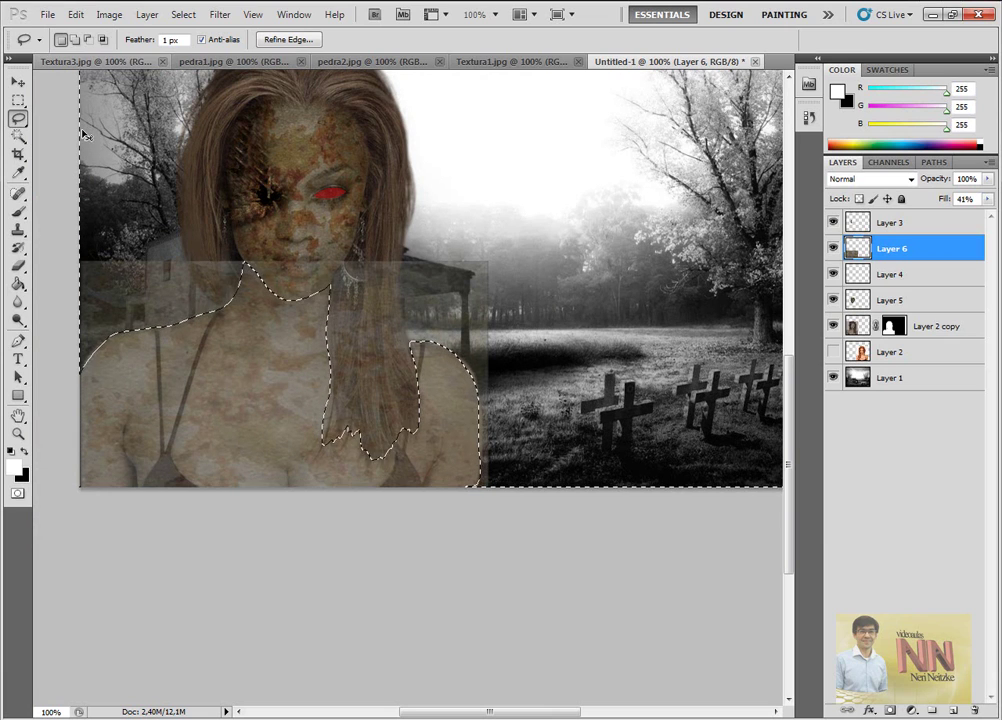
key(ctrl+shift+i)
key(Delete)
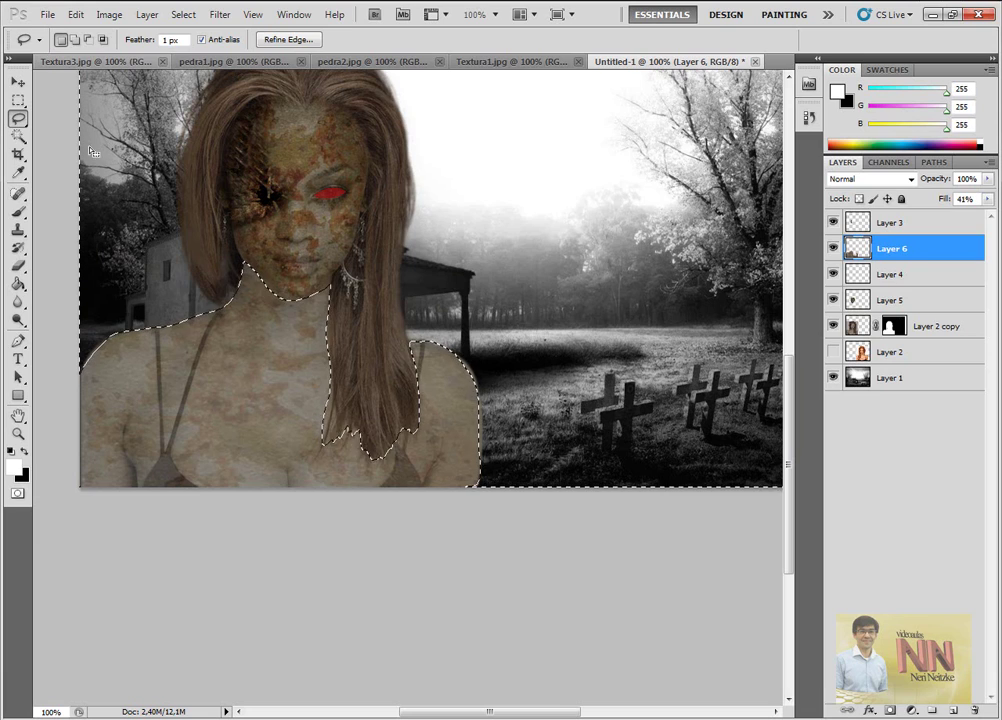
click(18, 100)
click(43, 99)
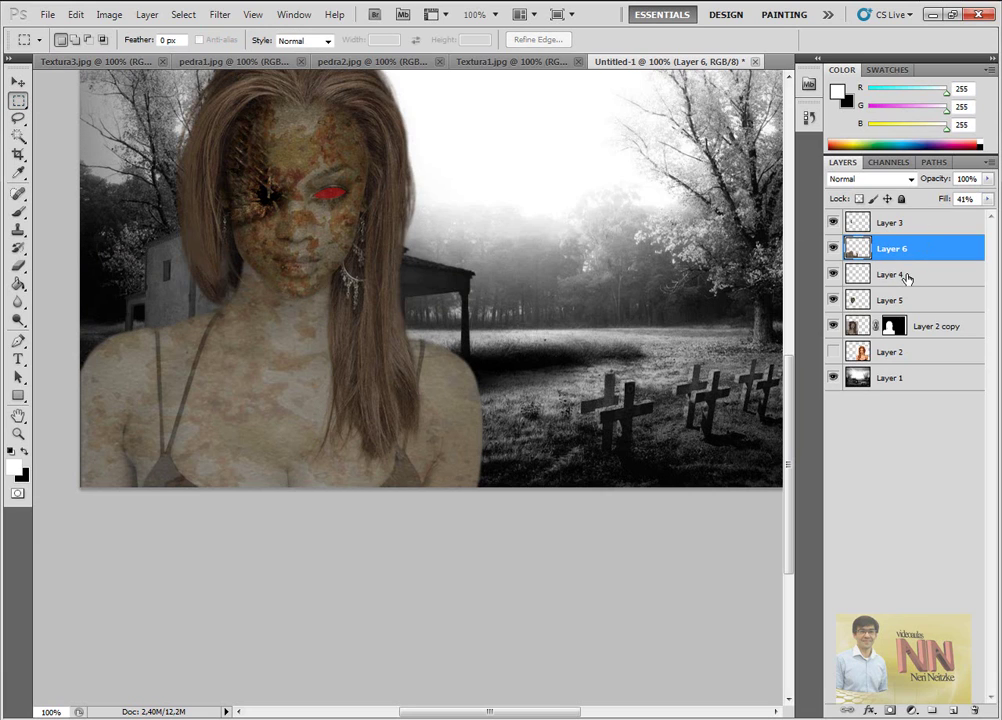
- After checking Layers 4 and 5, set Layer 6's blend mode to Overlay
click(907, 278)
click(905, 302)
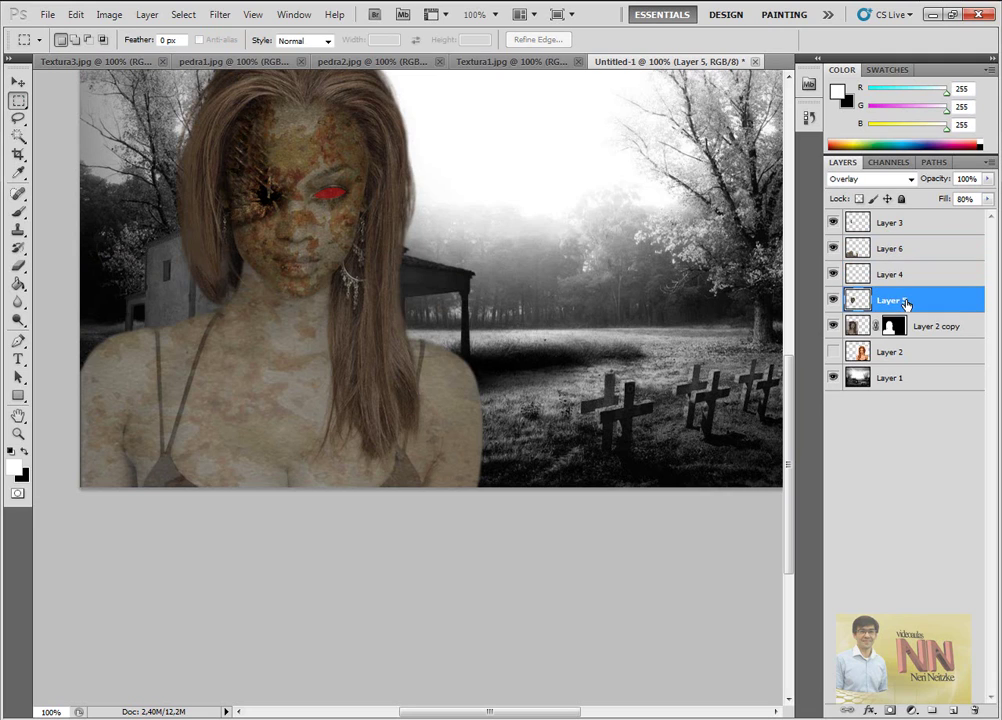
click(901, 274)
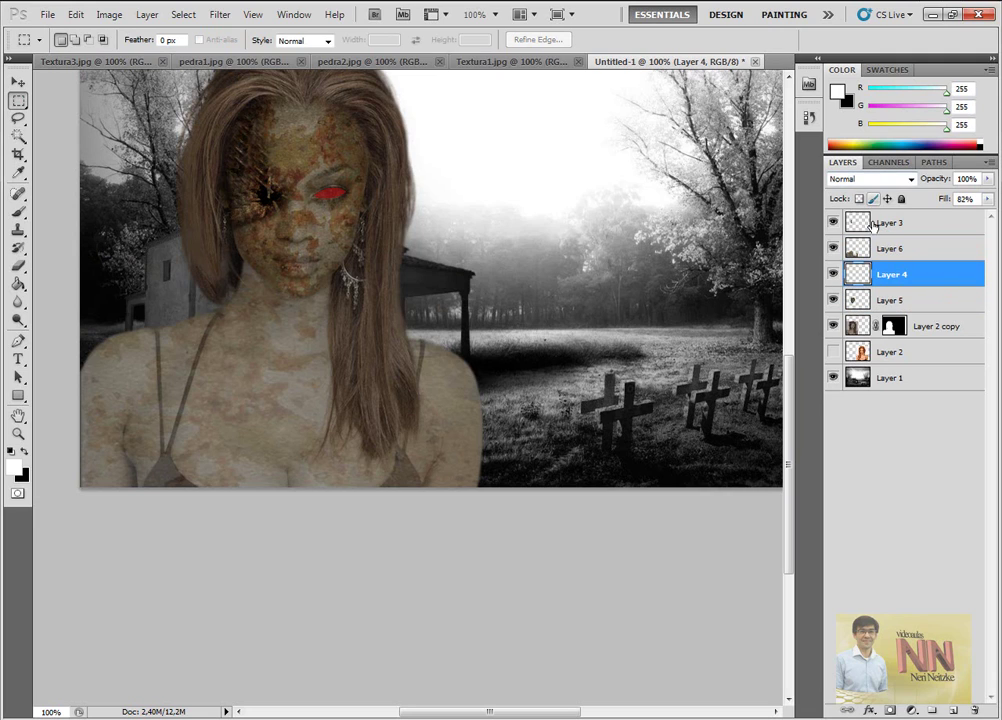
click(880, 248)
click(855, 179)
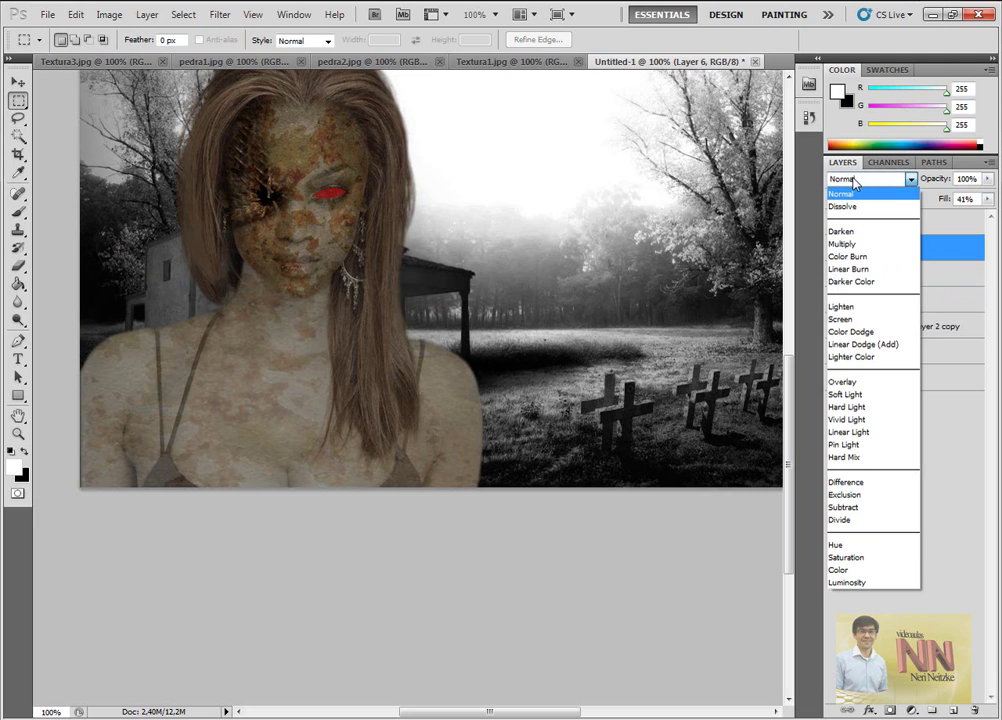
click(882, 382)
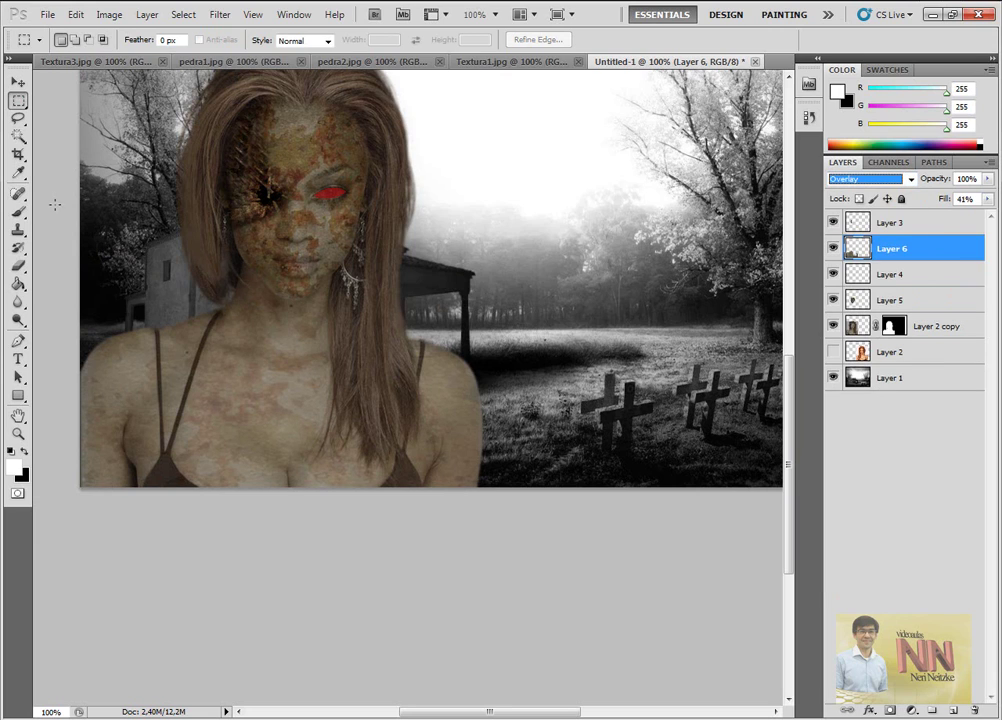
click(18, 81)
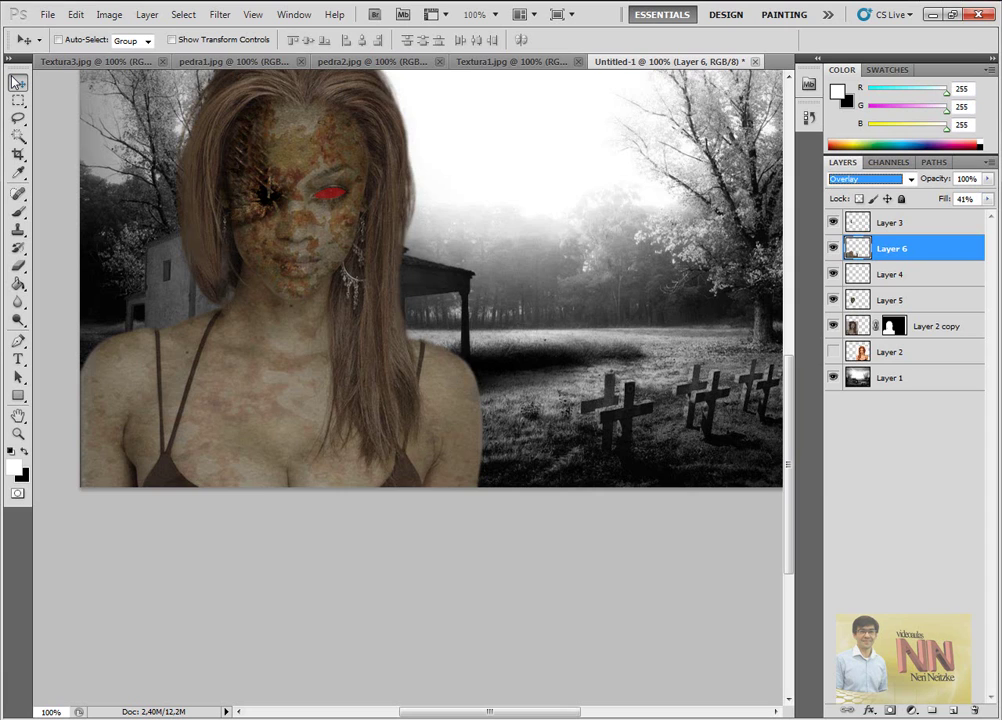
key(ctrl+minus)
key(ctrl+plus)
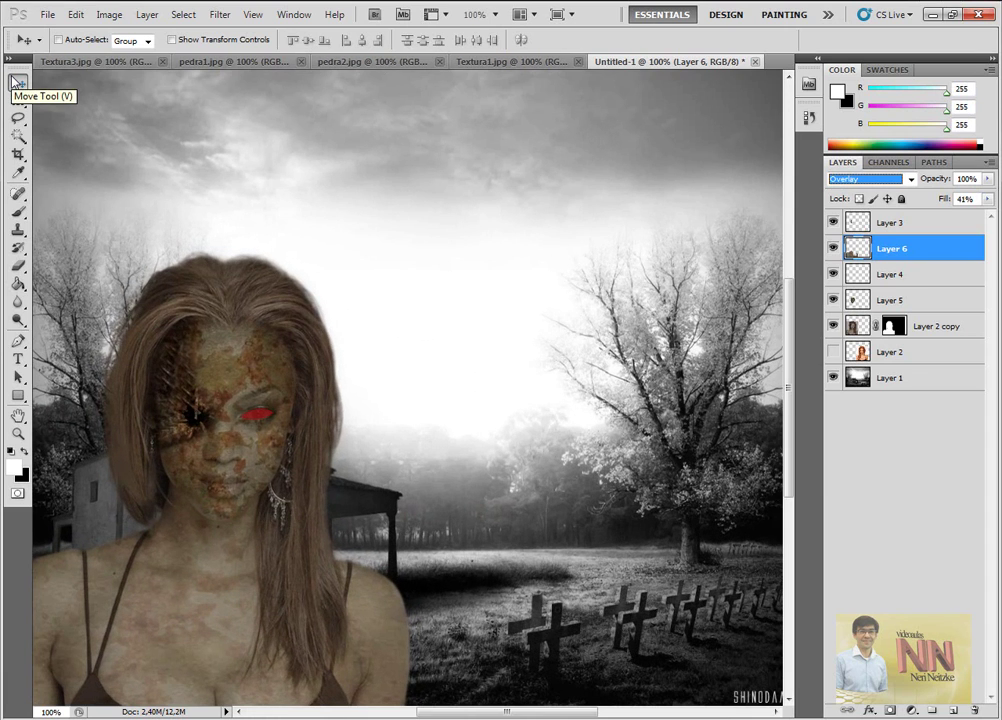
drag(291, 384, 416, 320)
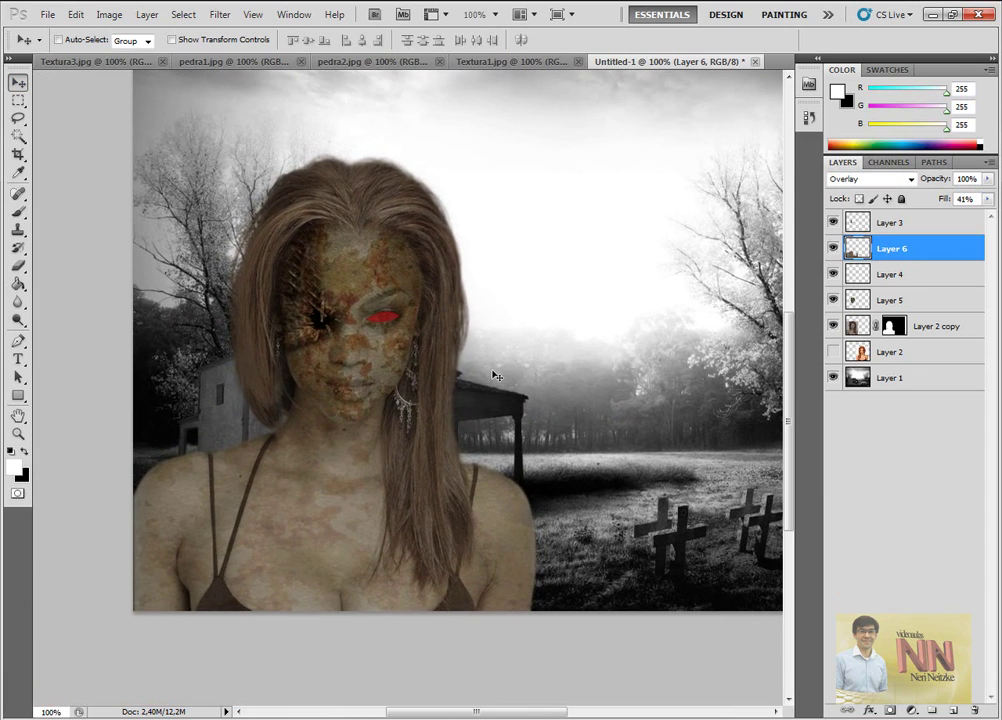
- Close Textura1.jpg, paste the pedra2.jpg stone texture into the composition over the face
click(479, 63)
click(598, 62)
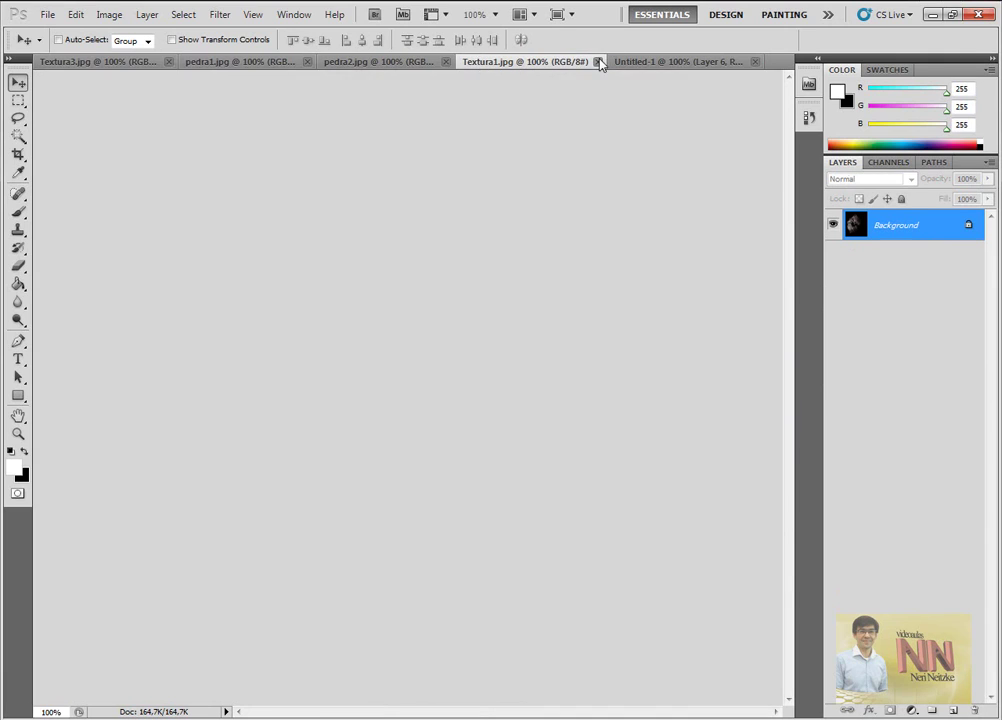
click(407, 63)
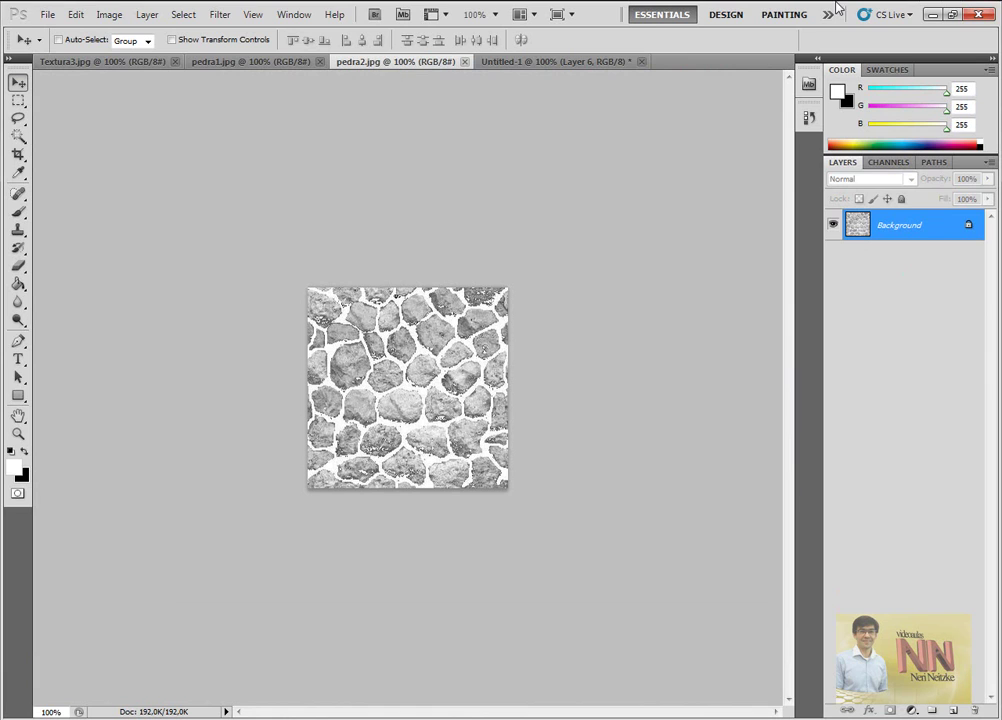
key(ctrl+a)
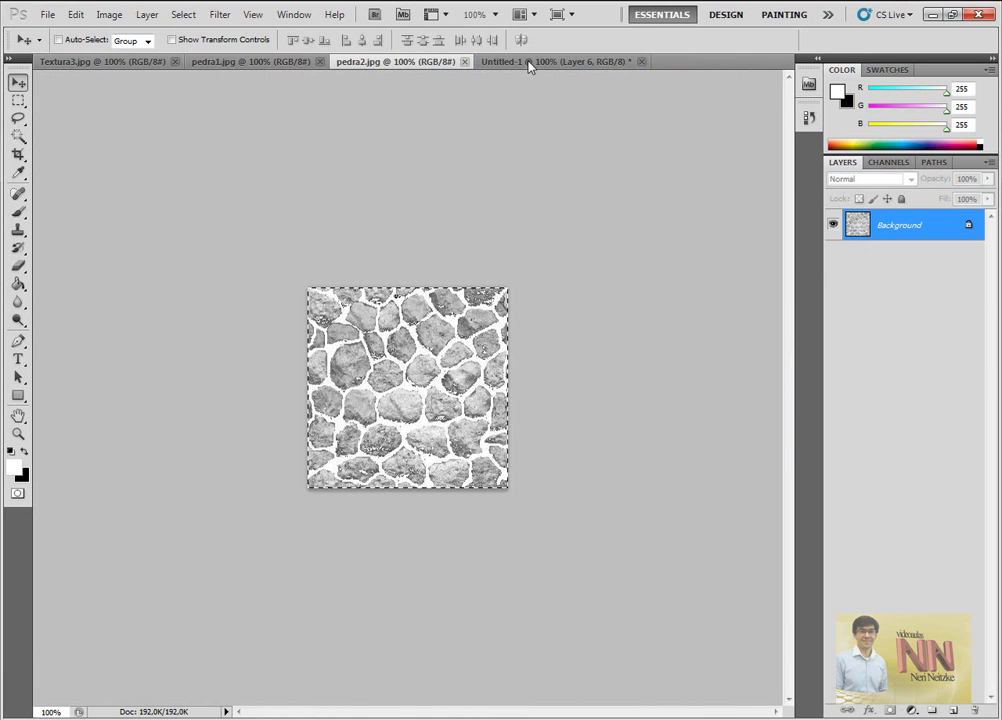
click(530, 62)
key(ctrl+v)
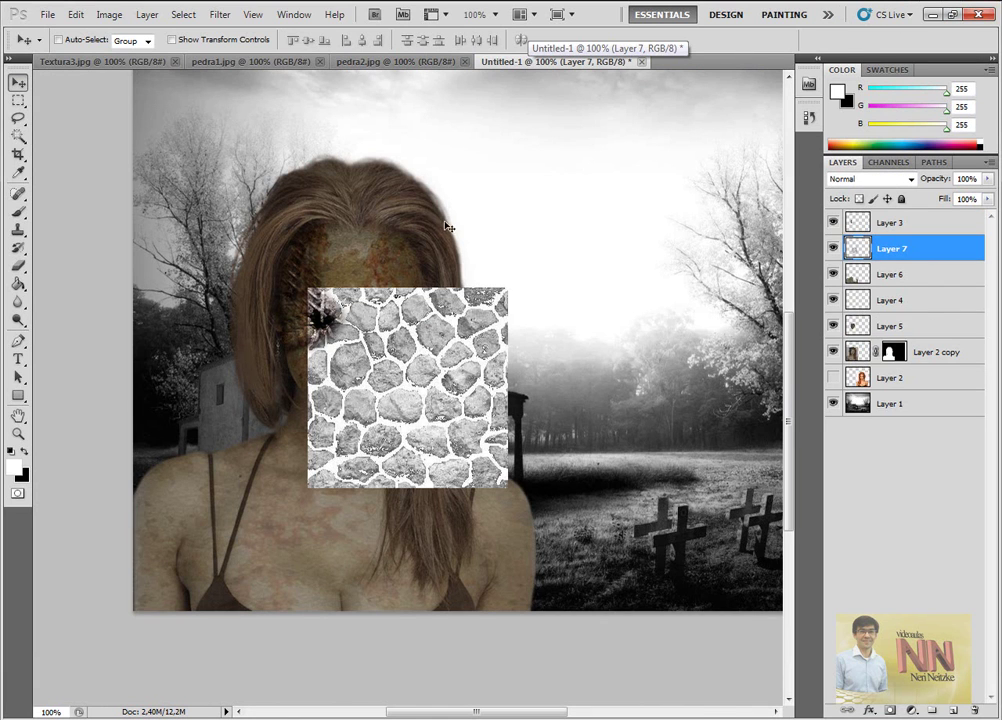
drag(375, 294, 322, 233)
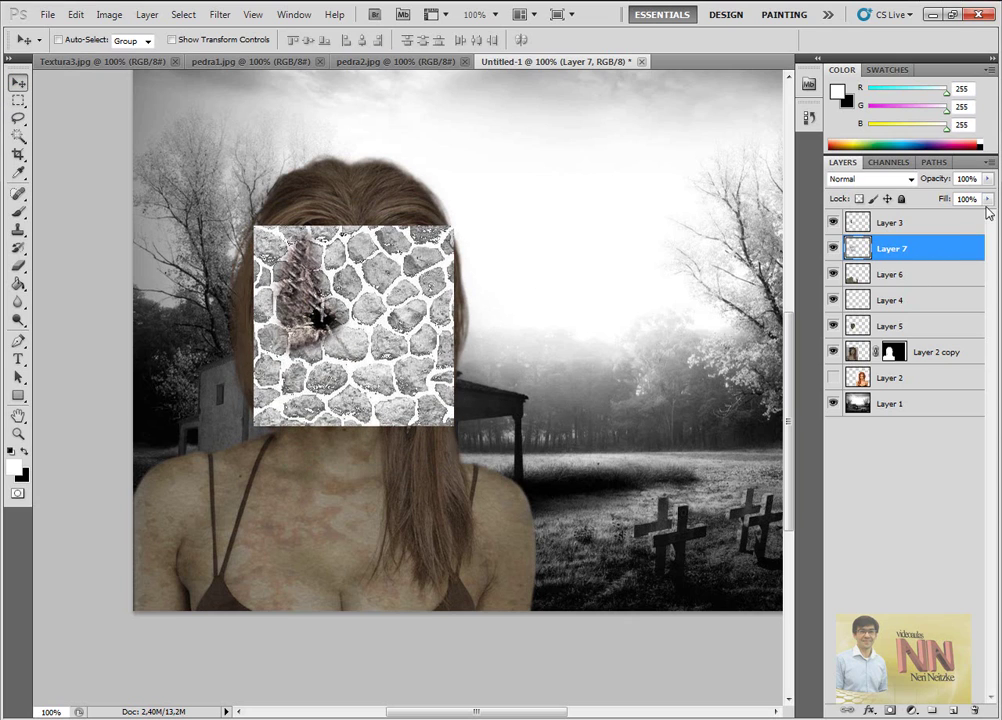
- Fade the new stone layer's fill down to 22%
drag(986, 199, 948, 220)
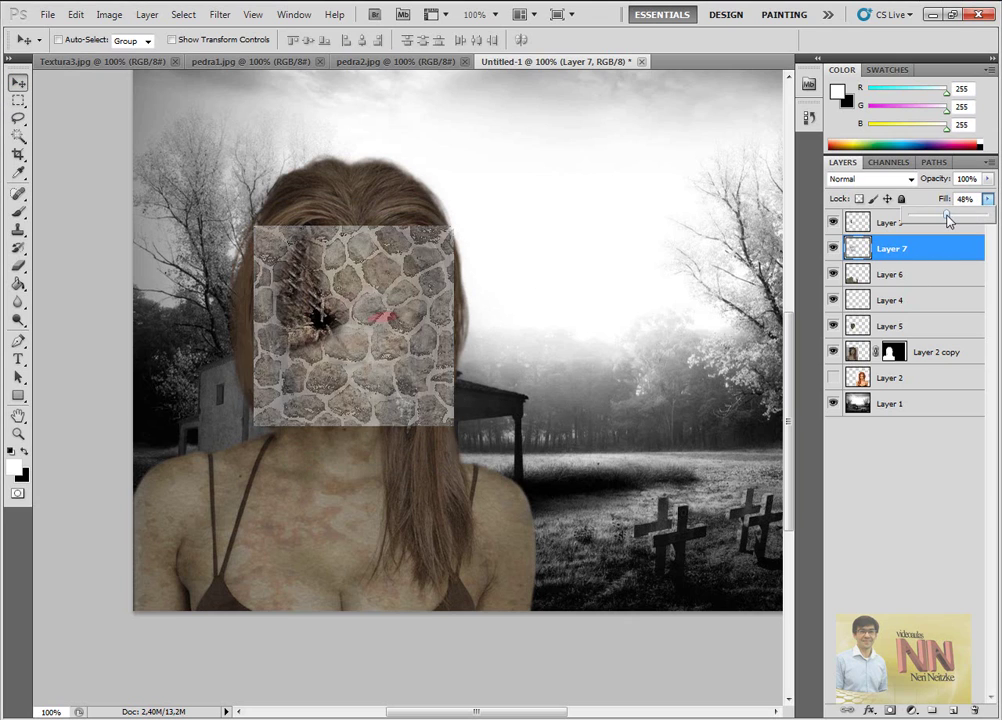
key(ctrl+plus)
key(ctrl+plus)
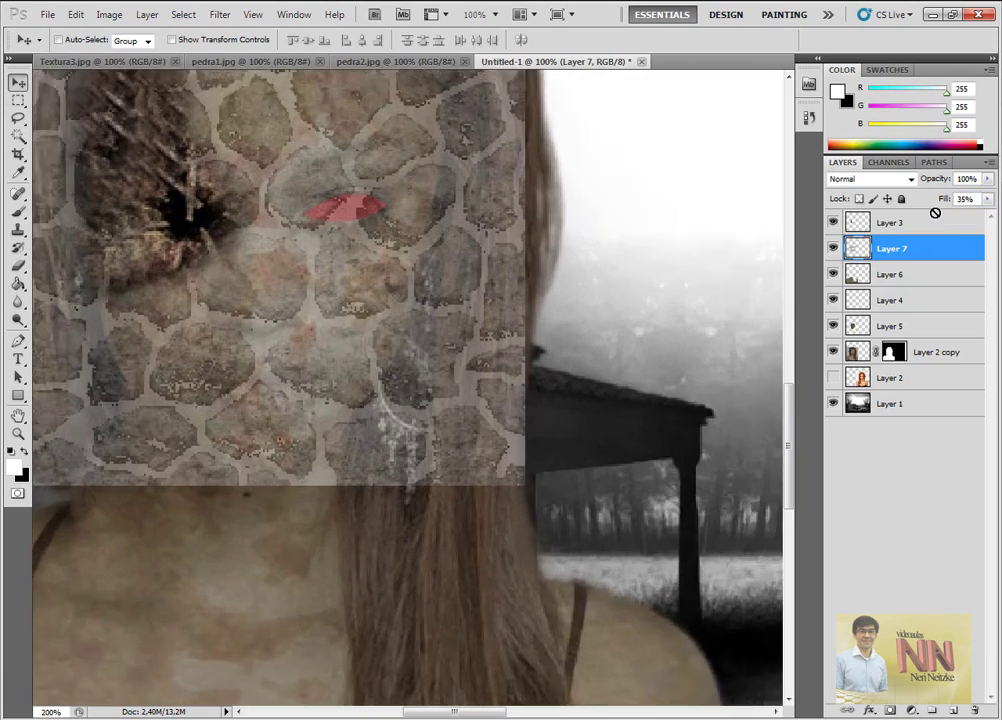
drag(520, 280, 765, 455)
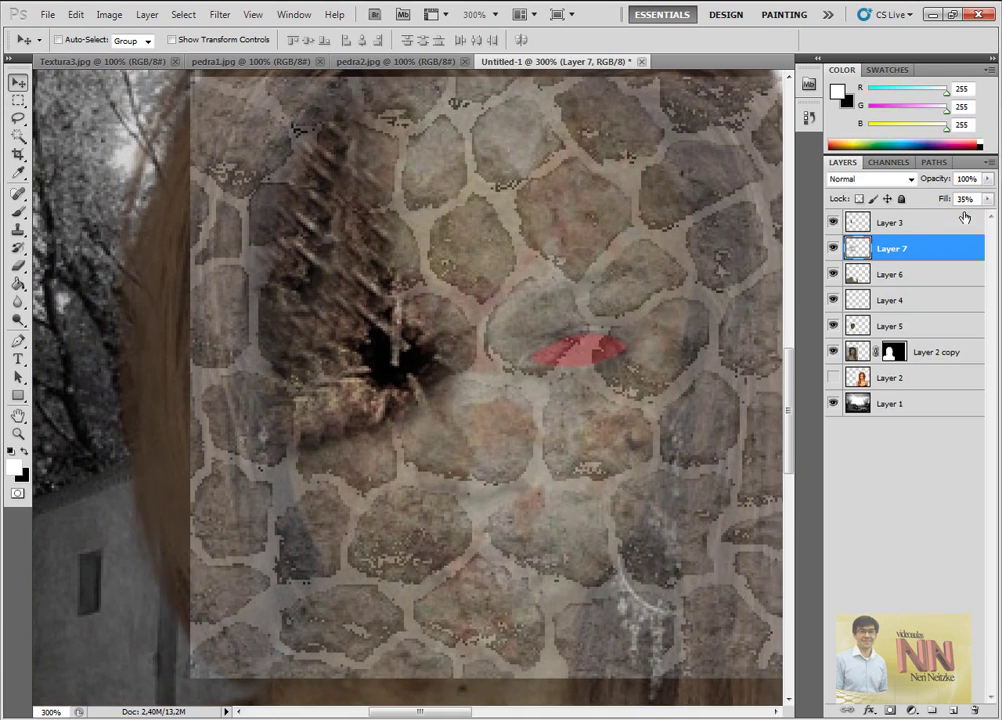
click(986, 199)
drag(940, 219, 926, 216)
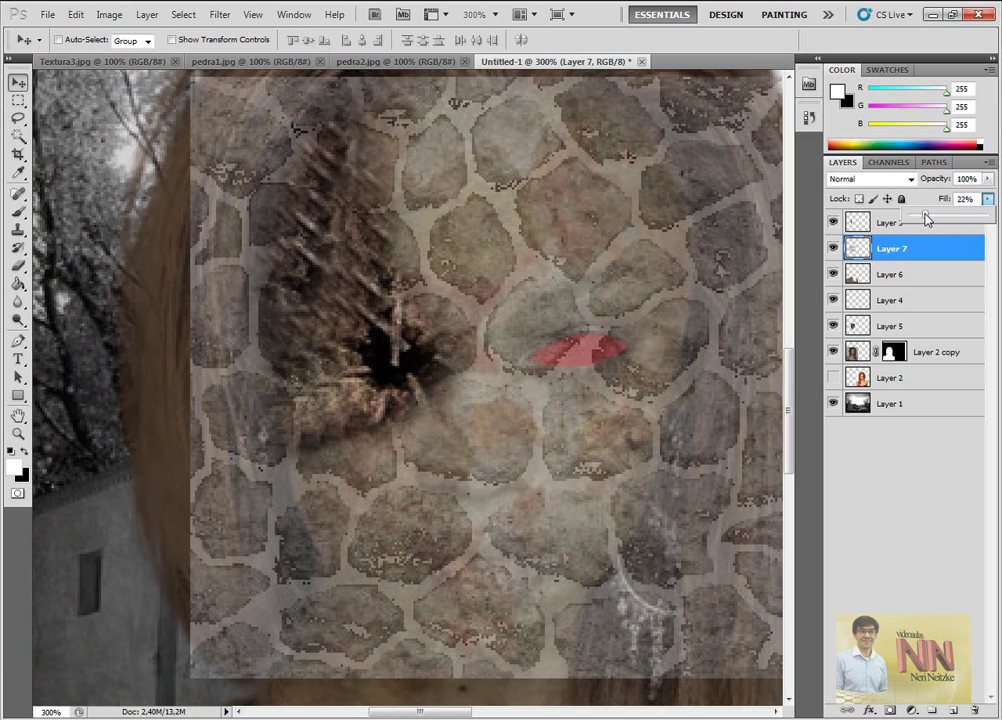
key(ctrl+minus)
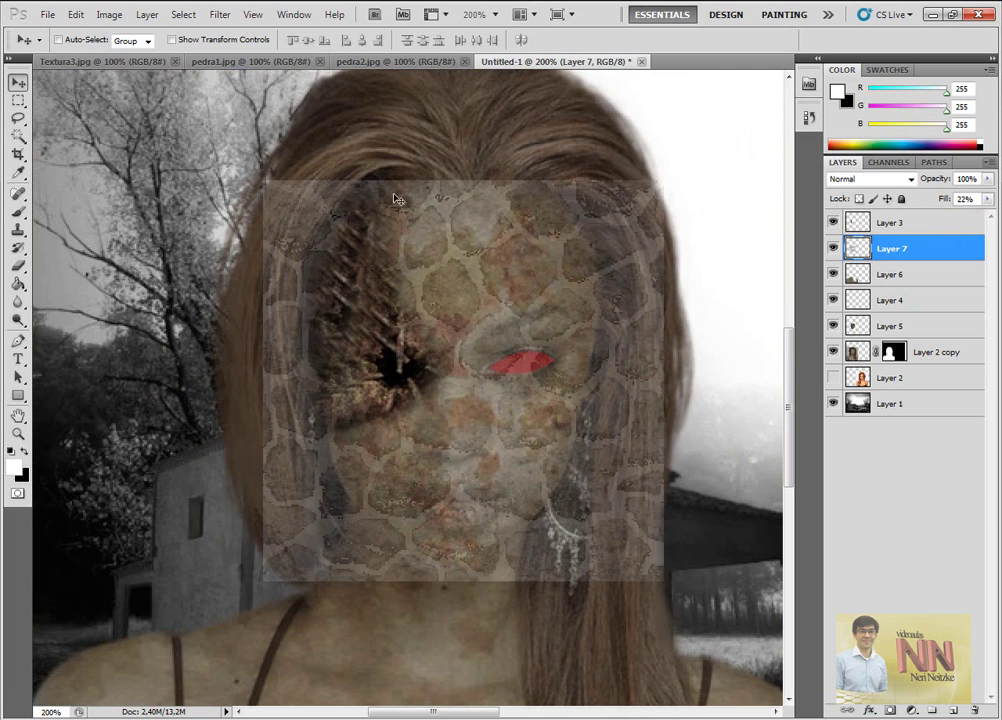
click(18, 118)
- Set the Lasso feather to 2 px and lower Layer 7's fill to 15%
double_click(172, 39)
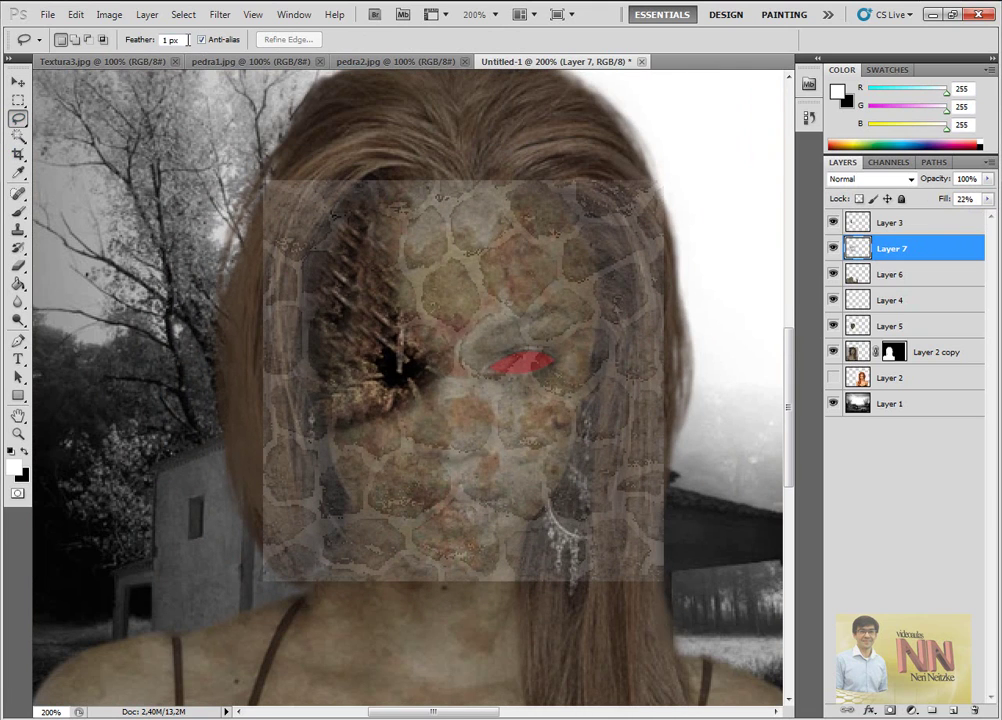
text(2)
key(Return)
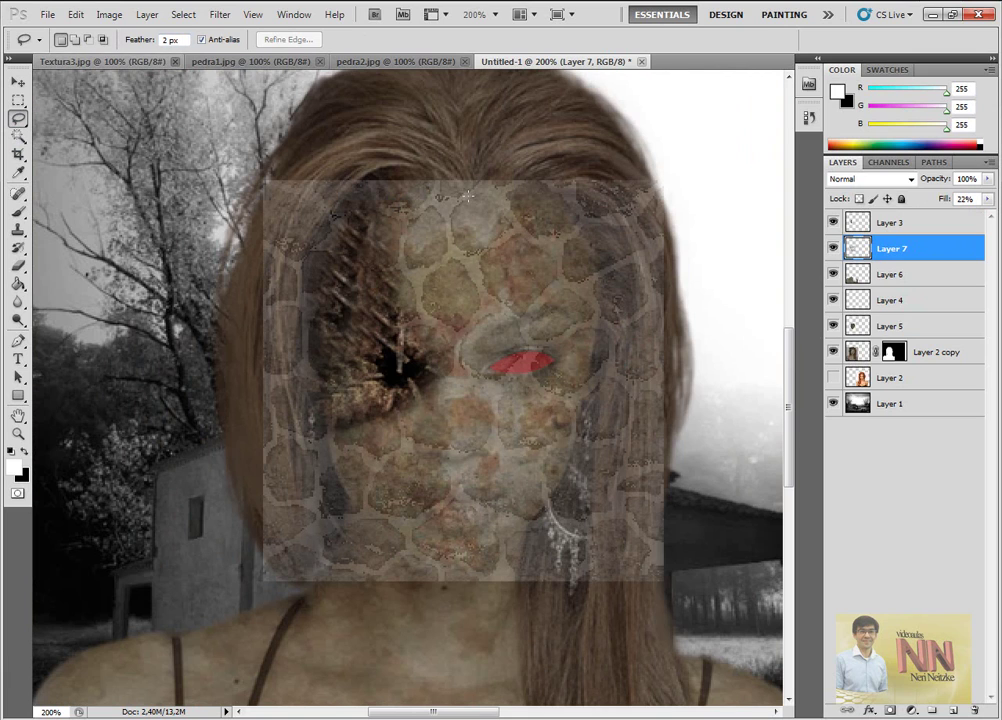
click(987, 199)
drag(923, 218, 917, 218)
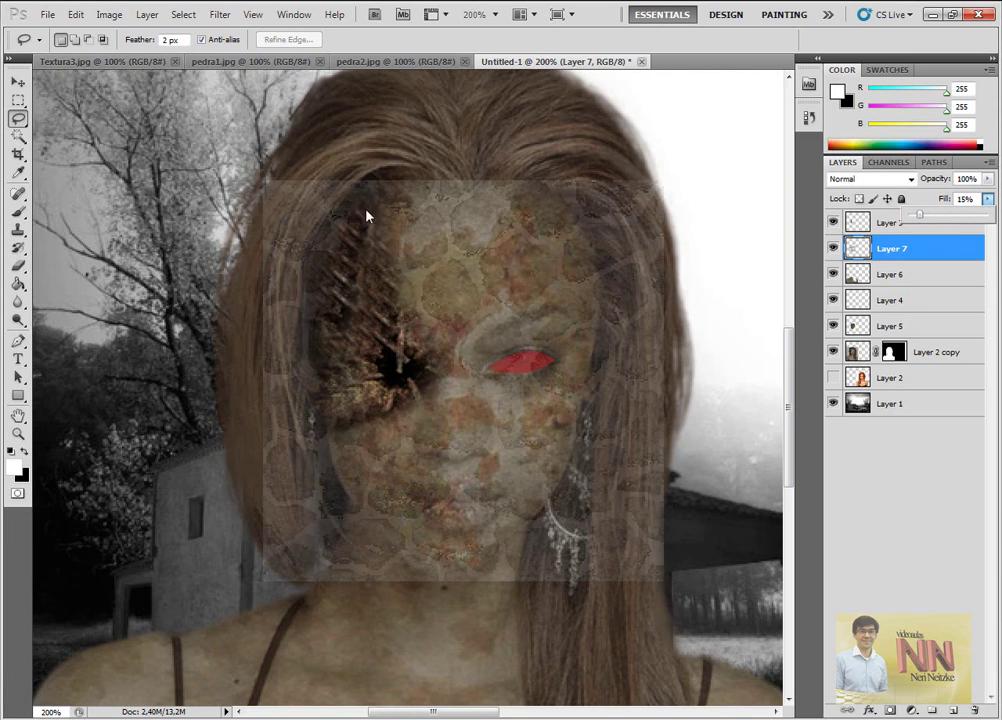
click(393, 196)
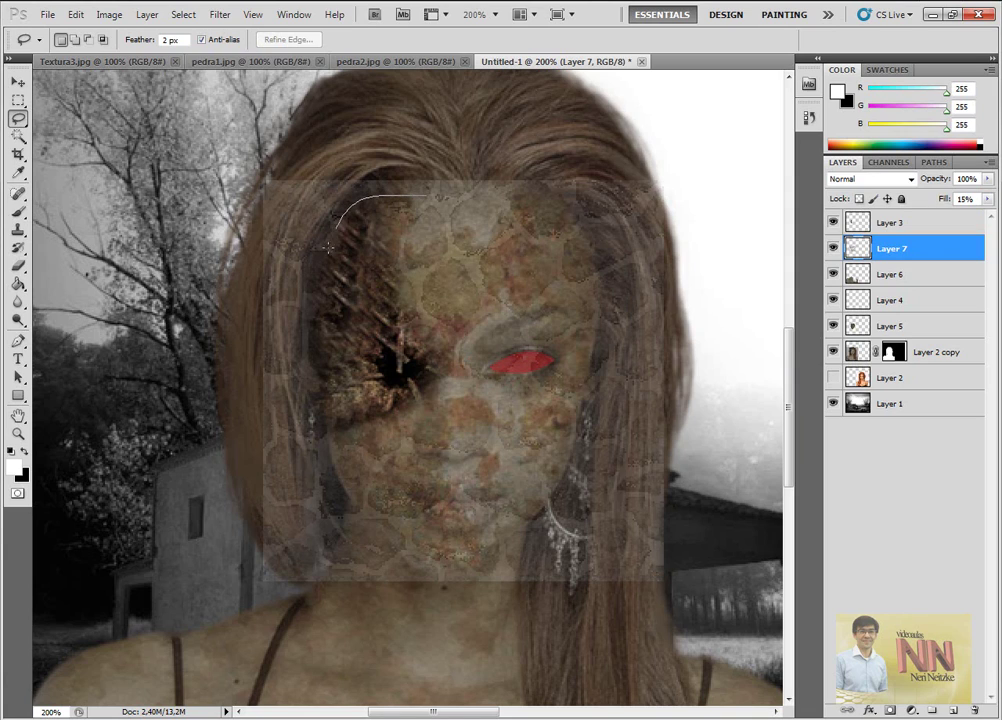
- Lasso around the face outline, then add the chin area to the selection
mouse_move(393, 196)
mouse_down()
mouse_move(321, 360)
mouse_move(321, 393)
mouse_up()
drag(336, 482, 356, 511)
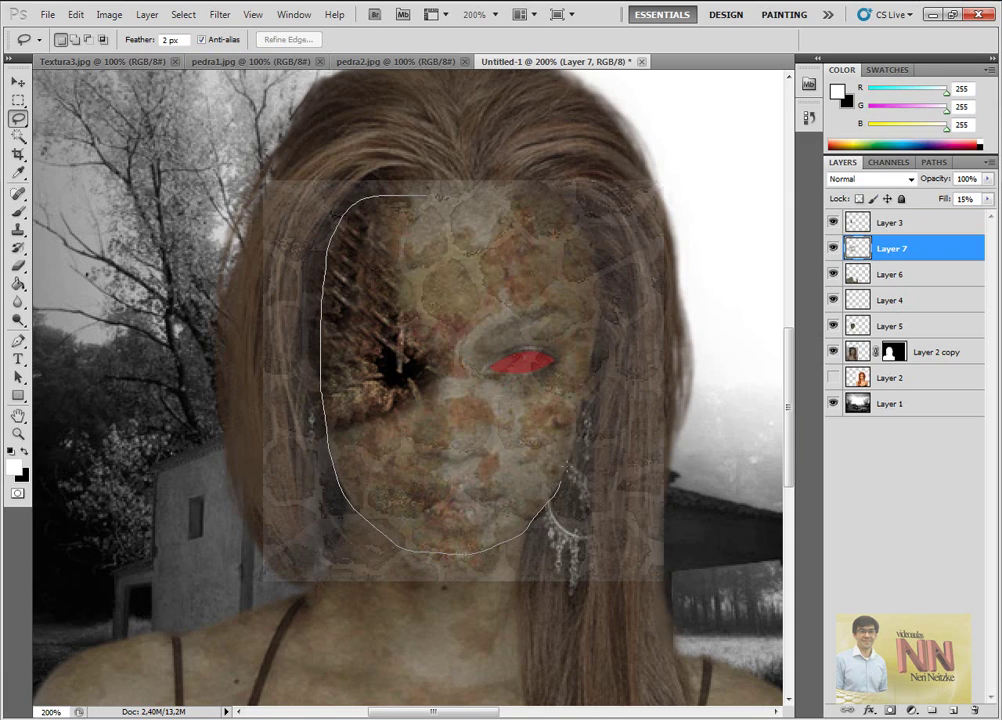
drag(563, 478, 602, 377)
drag(596, 324, 578, 221)
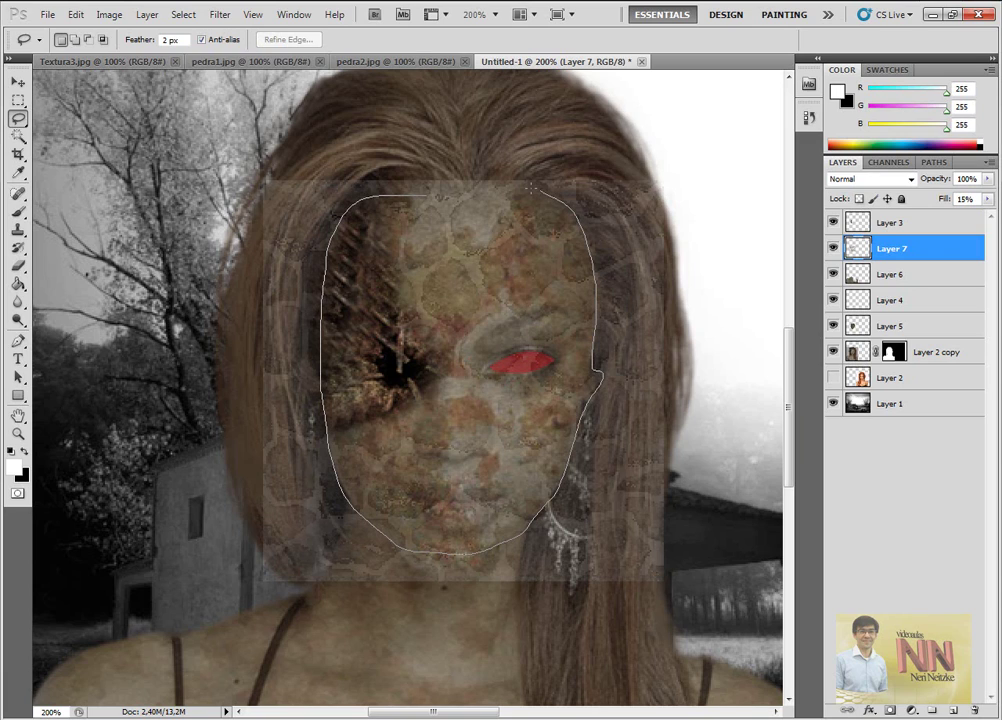
drag(548, 510, 548, 510)
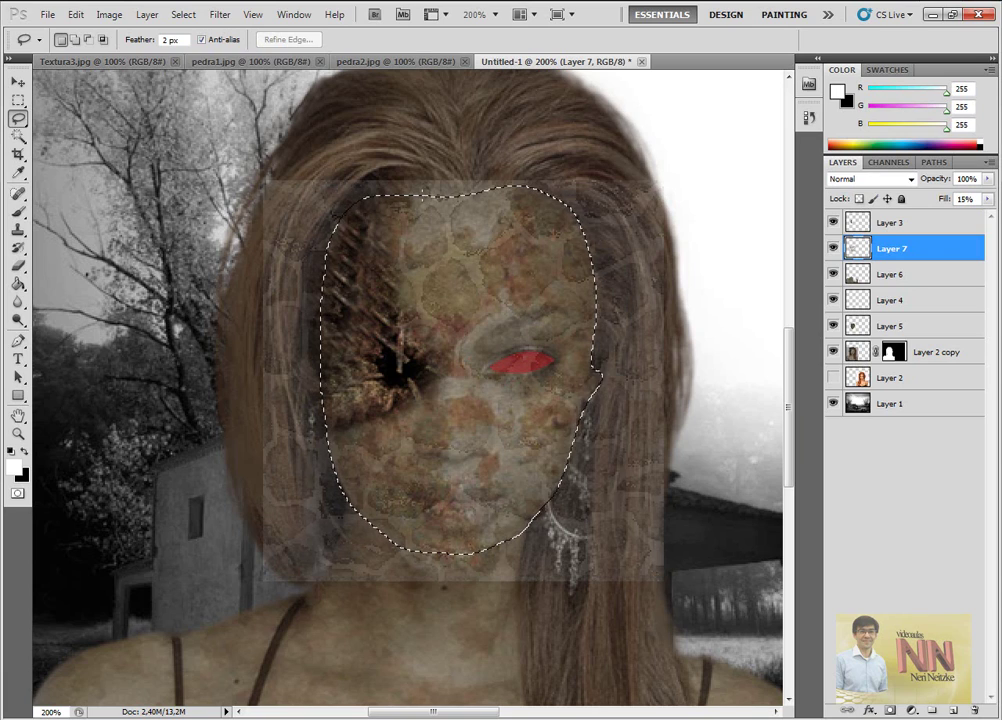
click(834, 250)
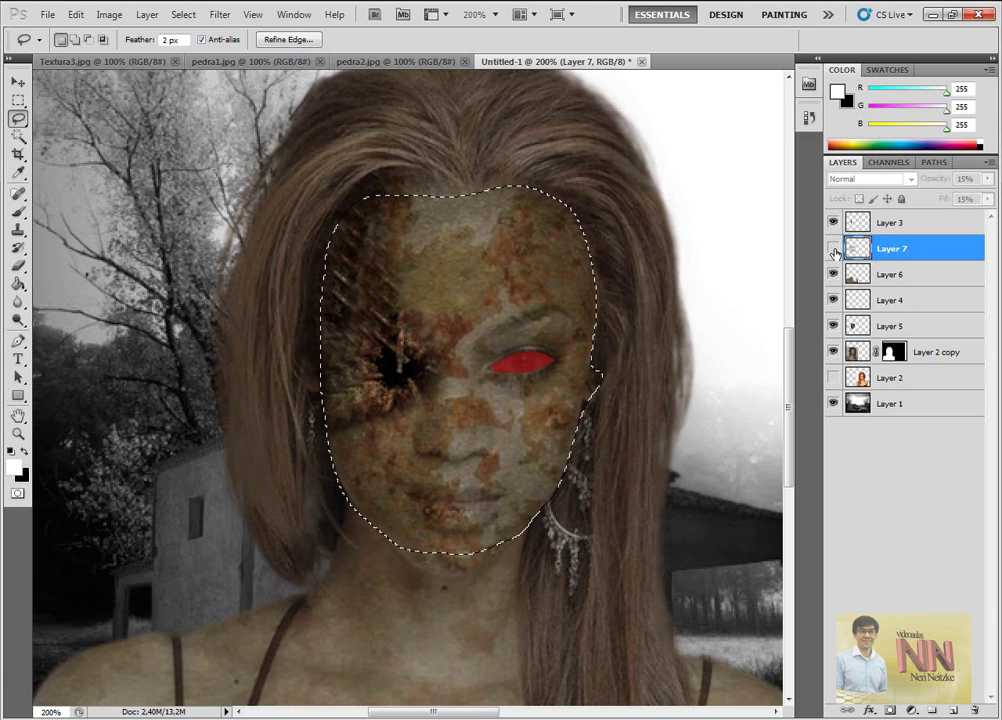
click(834, 250)
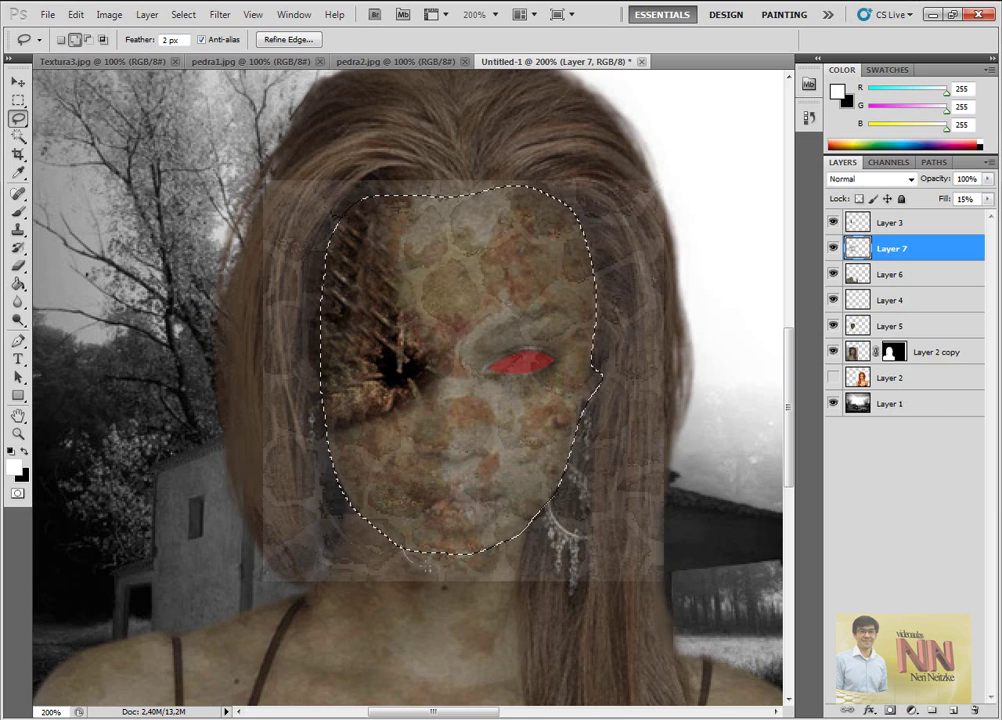
mouse_move(425, 567)
mouse_down()
mouse_move(528, 540)
mouse_move(436, 569)
mouse_up()
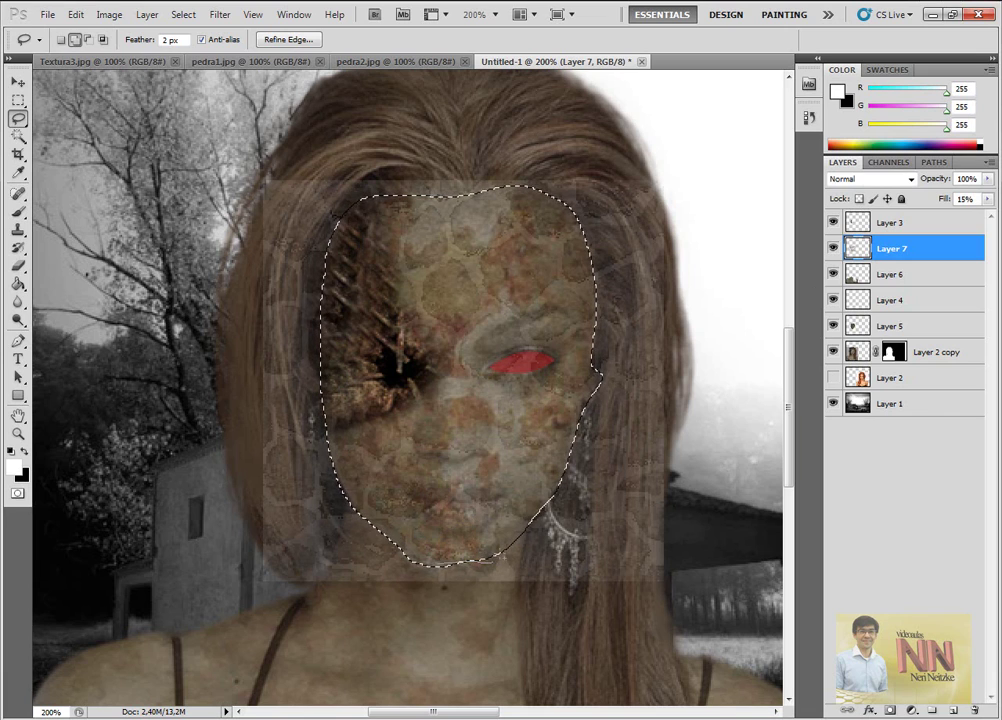
drag(440, 558, 446, 571)
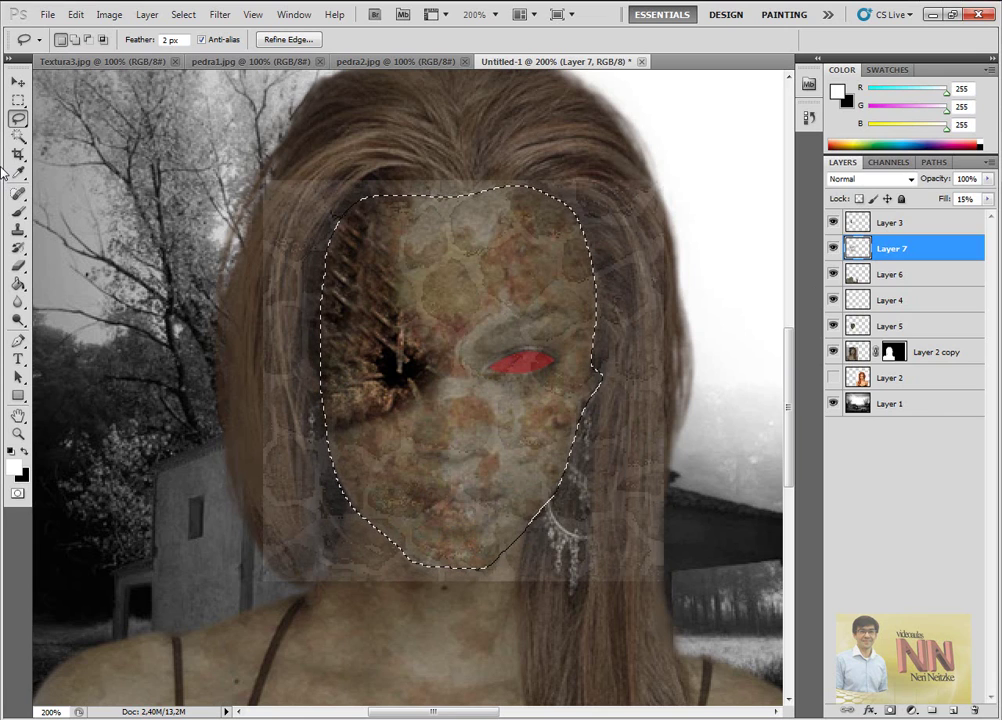
- Invert the selection, delete the stone texture outside the face, and deselect
key(ctrl+shift+i)
key(Delete)
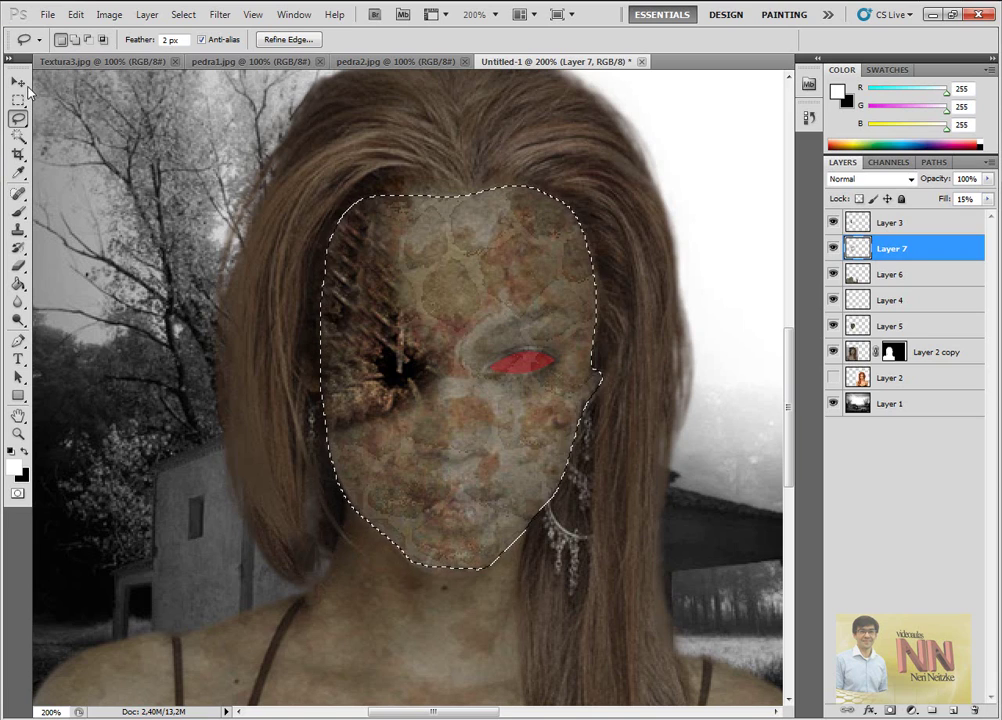
click(18, 100)
key(ctrl+d)
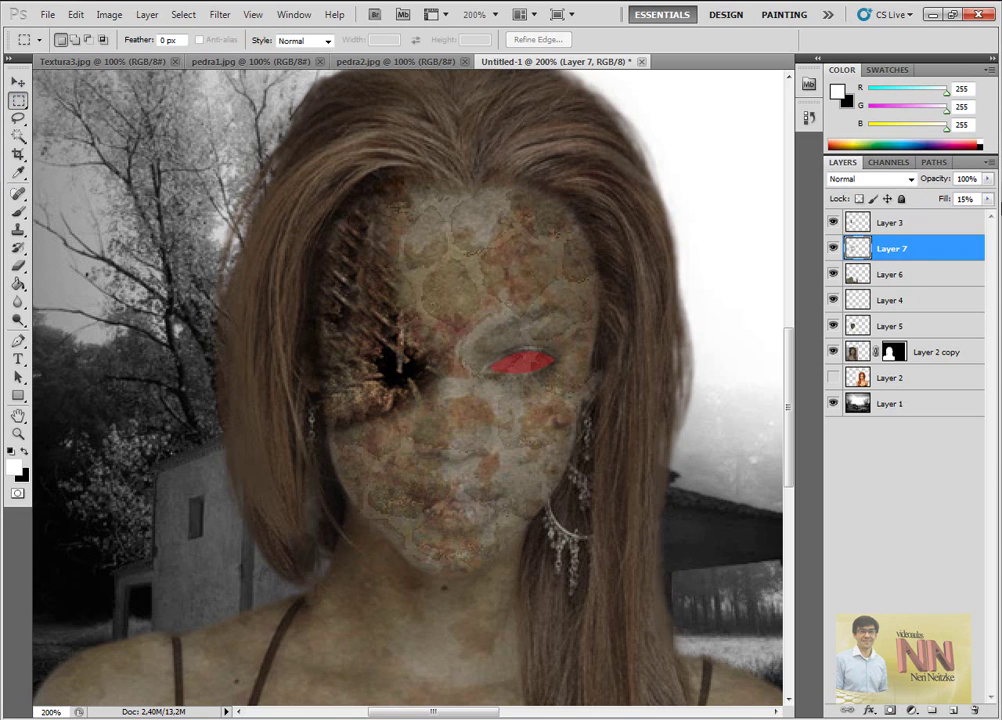
- Reset Layer 7's fill to 100% and move it just above Layer 2 copy
click(987, 199)
click(986, 214)
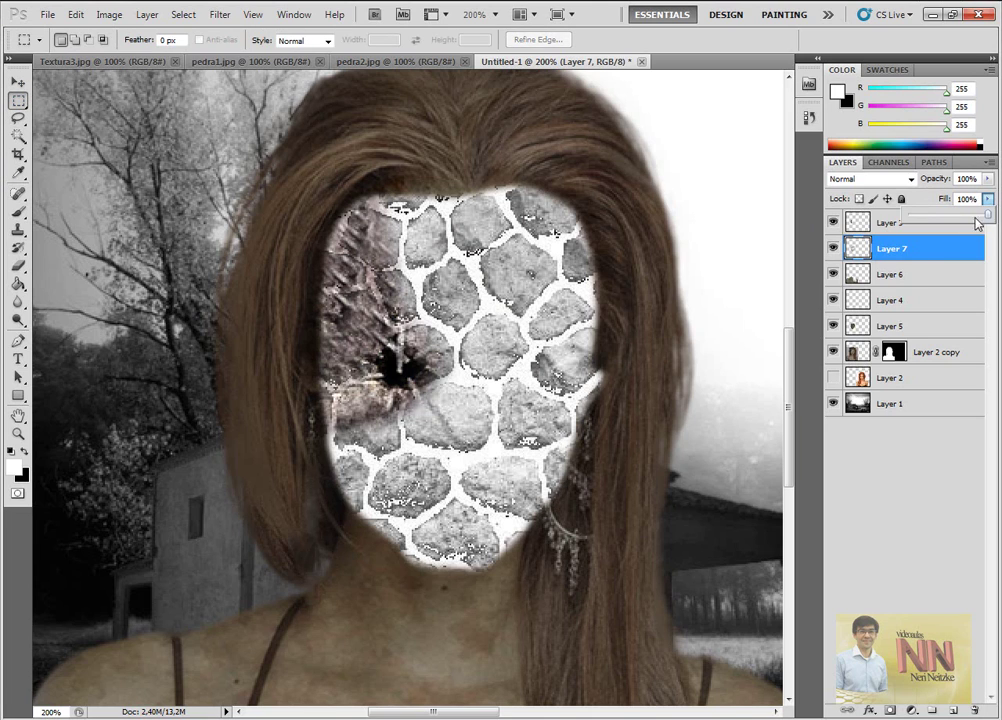
drag(904, 250, 910, 326)
- Step Layer 7's blend mode through to Overlay and lower its fill to about 12%
click(870, 179)
click(876, 189)
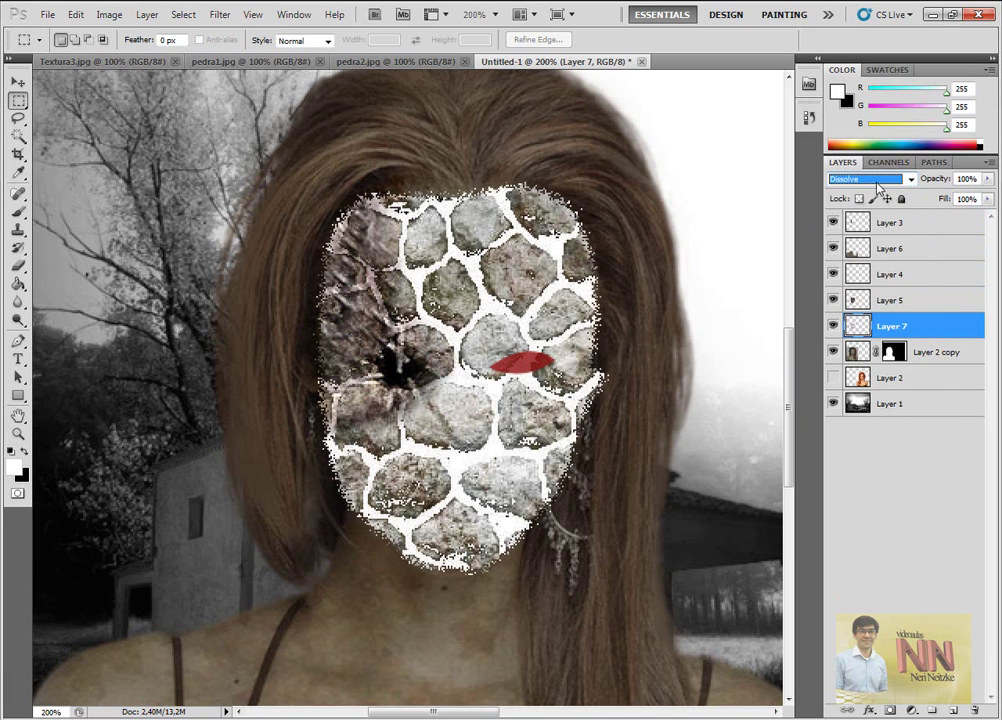
key(Down)
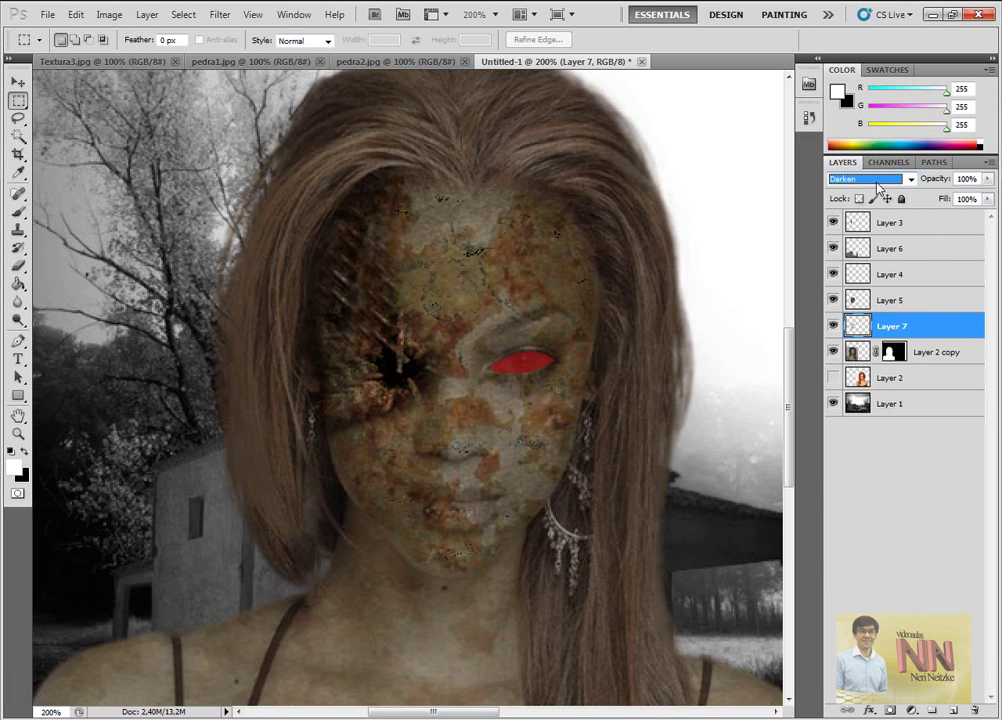
key(Down)
key(Down)
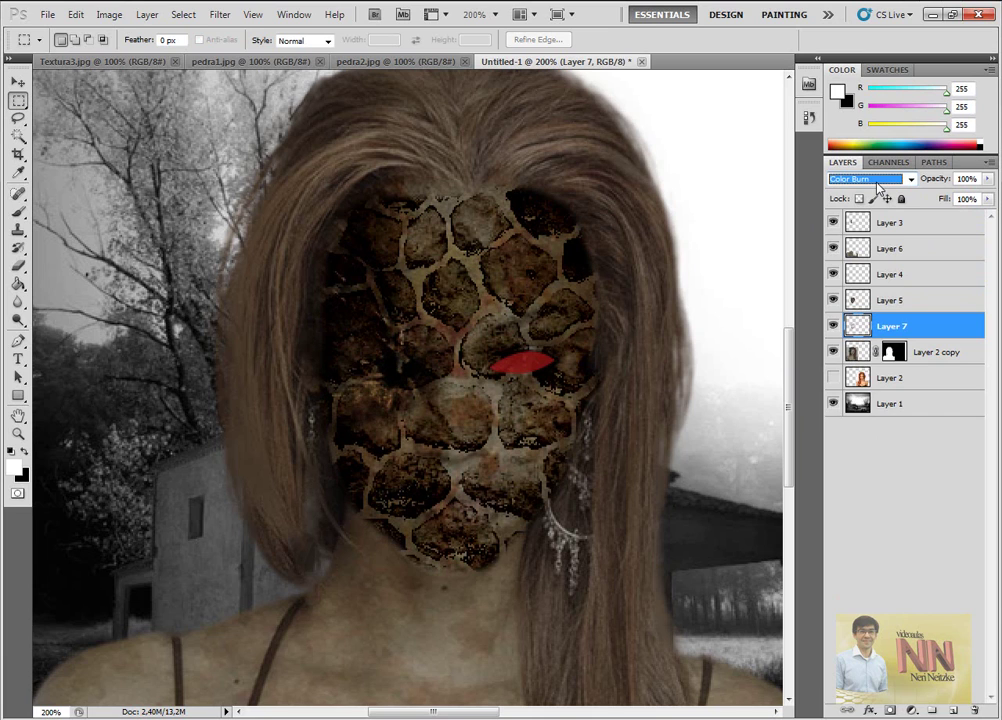
key(Down)
key(Down)
key(Down)
key(Down)
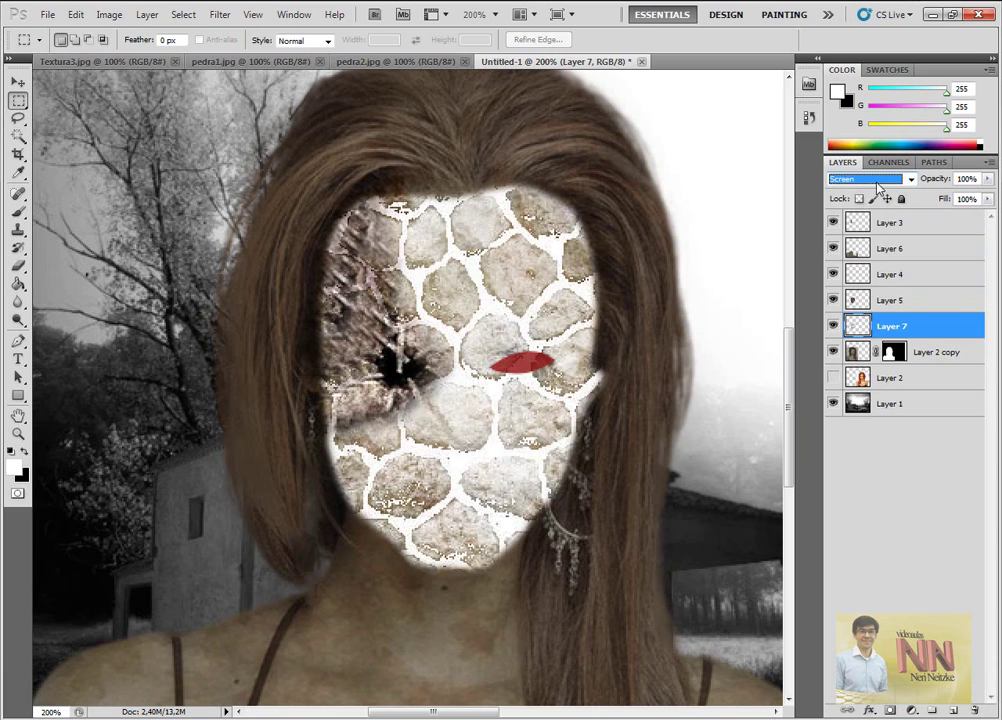
key(Down)
key(Down)
key(Down)
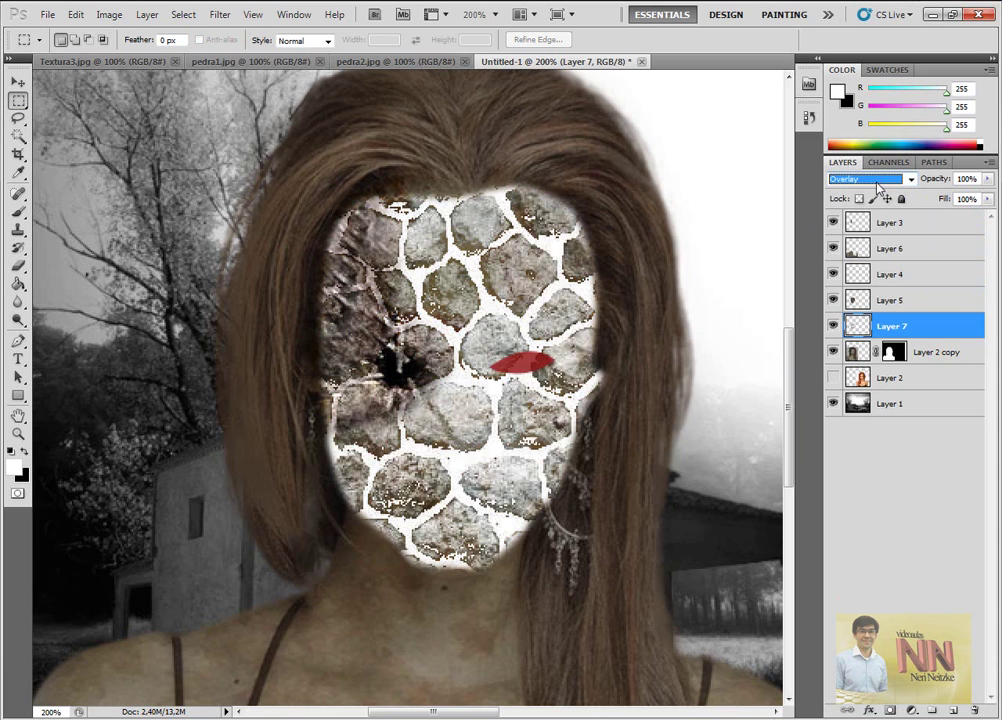
key(Down)
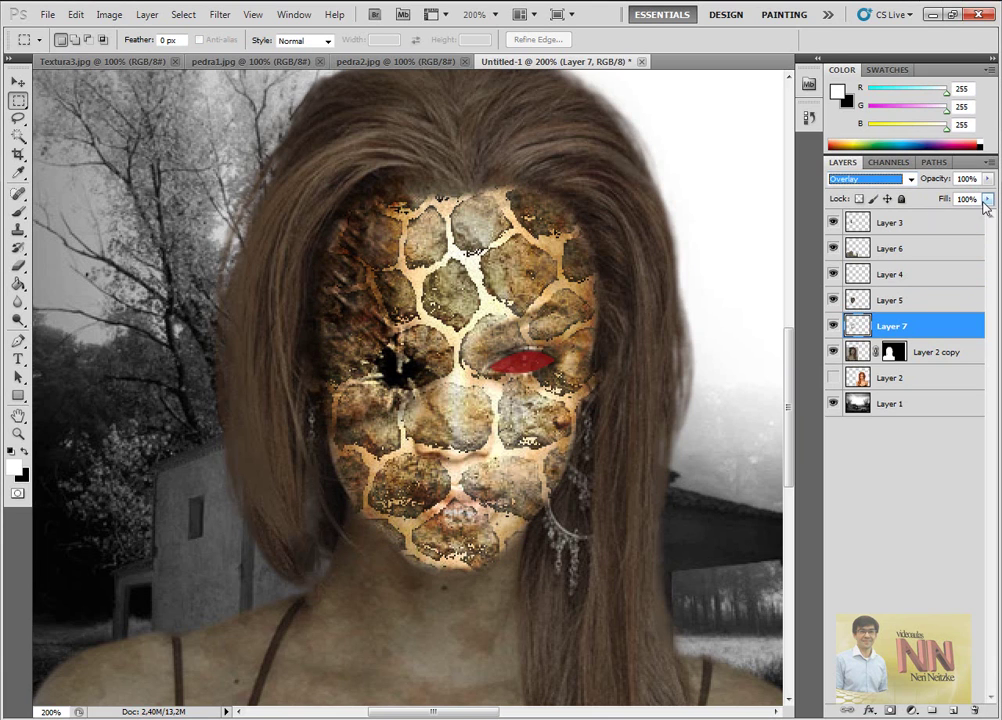
click(988, 199)
drag(985, 216, 918, 220)
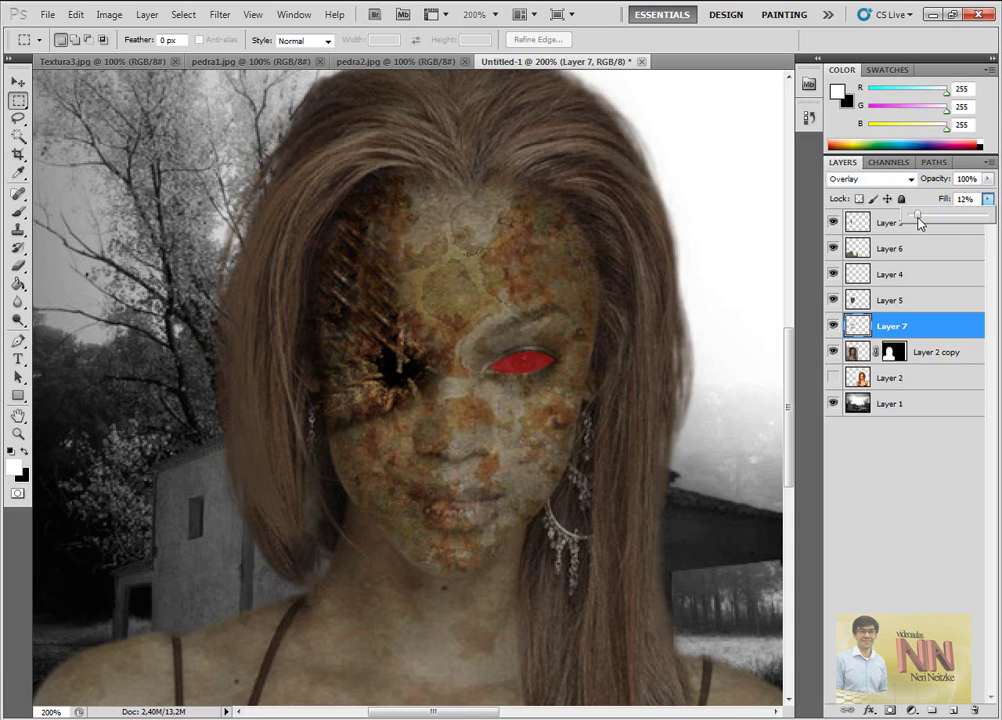
drag(918, 220, 924, 222)
- Toggle Layer 7's visibility repeatedly to compare the face with and without the texture
click(833, 326)
click(833, 326)
click(833, 326)
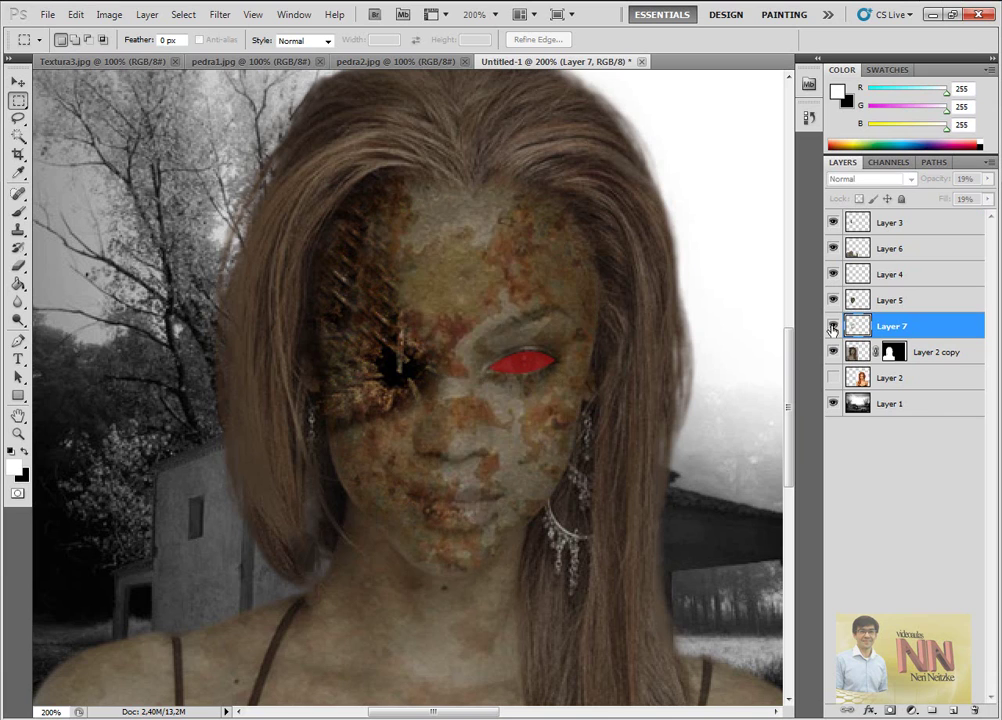
click(833, 326)
click(833, 326)
click(833, 326)
click(833, 326)
click(833, 326)
click(833, 326)
click(833, 326)
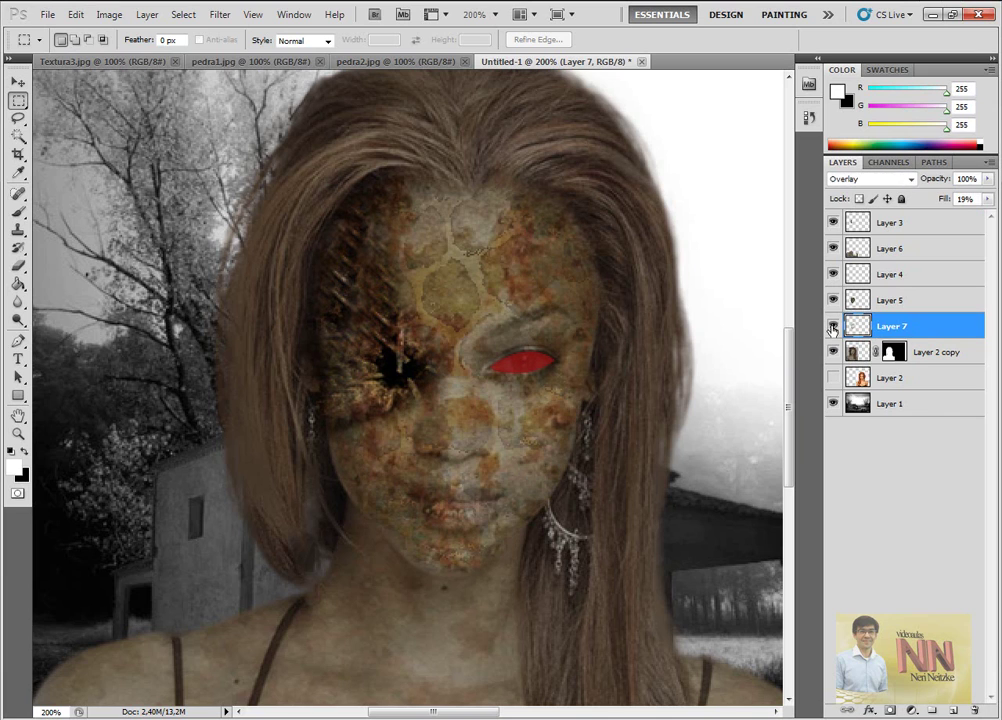
- Set Layer 7's fill to exactly 15%
click(966, 199)
text(15)
key(Return)
click(21, 84)
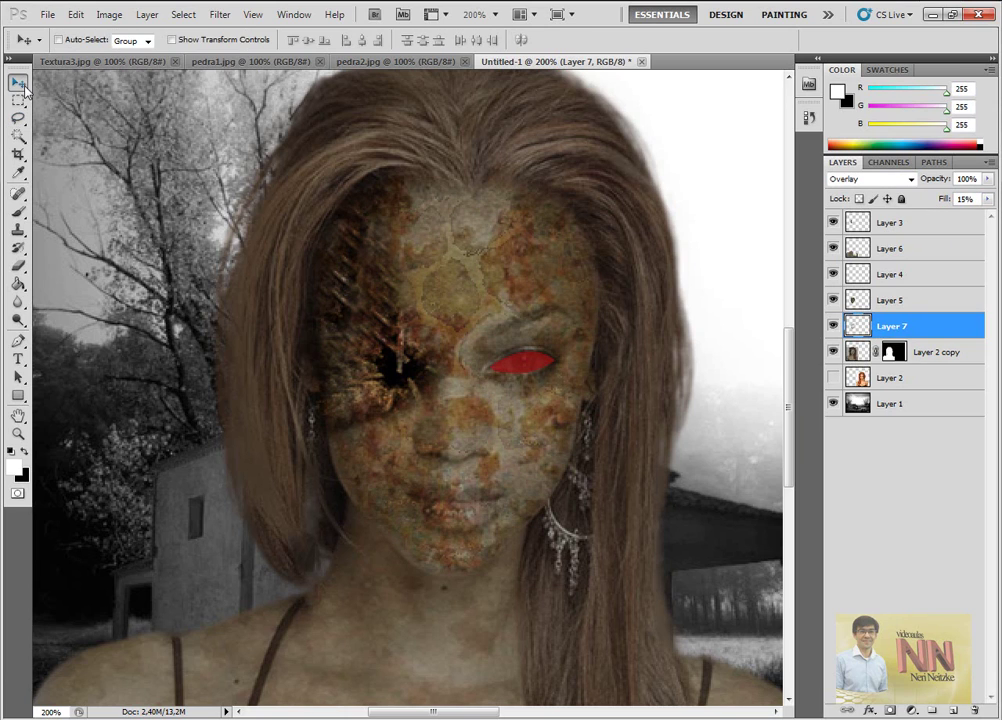
- Close the pedra2.jpg and pedra1.jpg stone images
click(410, 62)
click(464, 62)
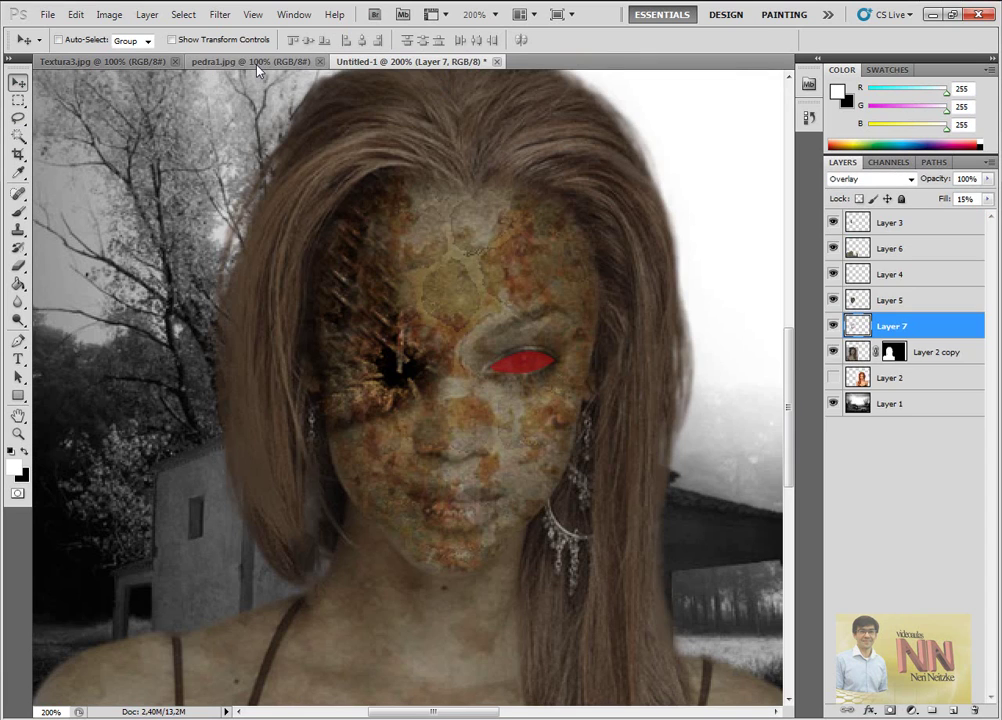
click(258, 63)
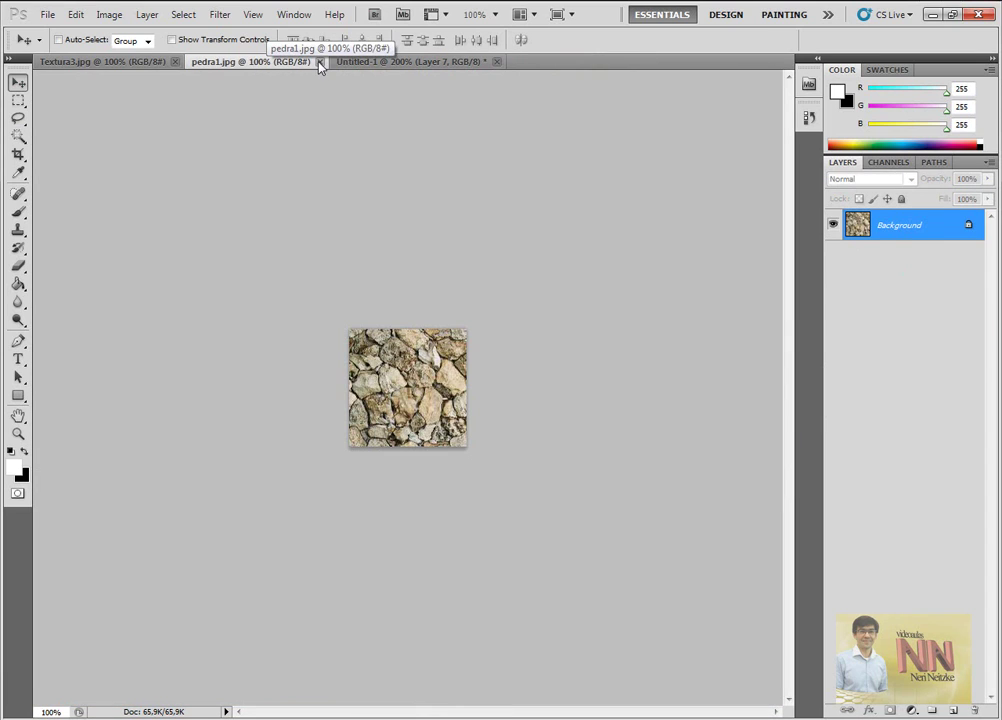
click(320, 62)
- Paste all of Textura3.jpg into the composite and move Layer 8 to the top of the stack
click(101, 63)
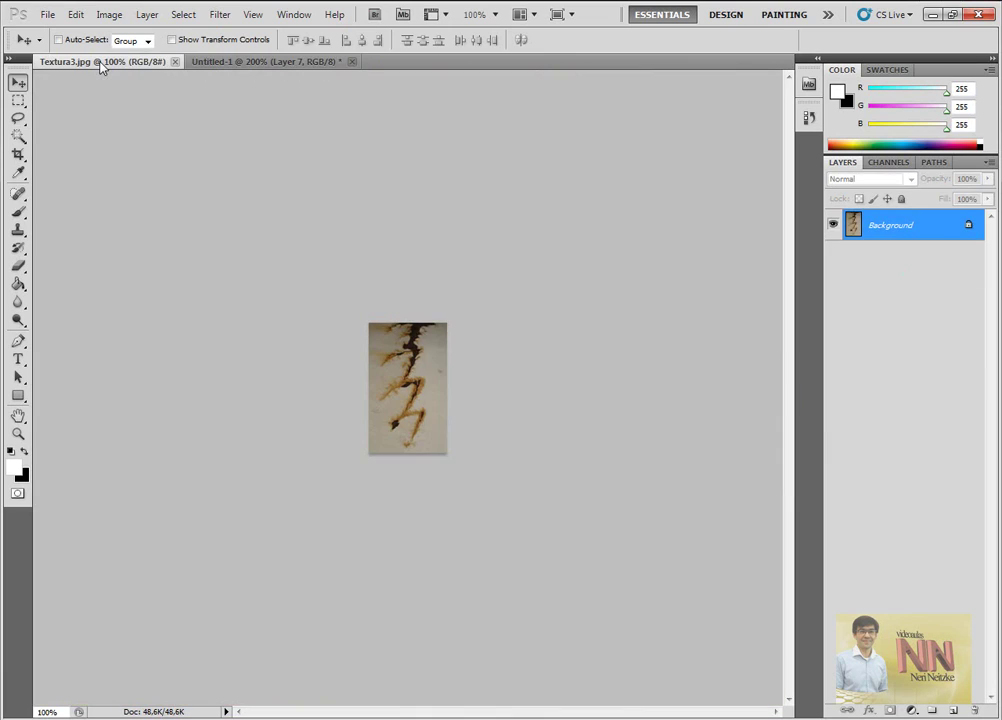
key(ctrl+a)
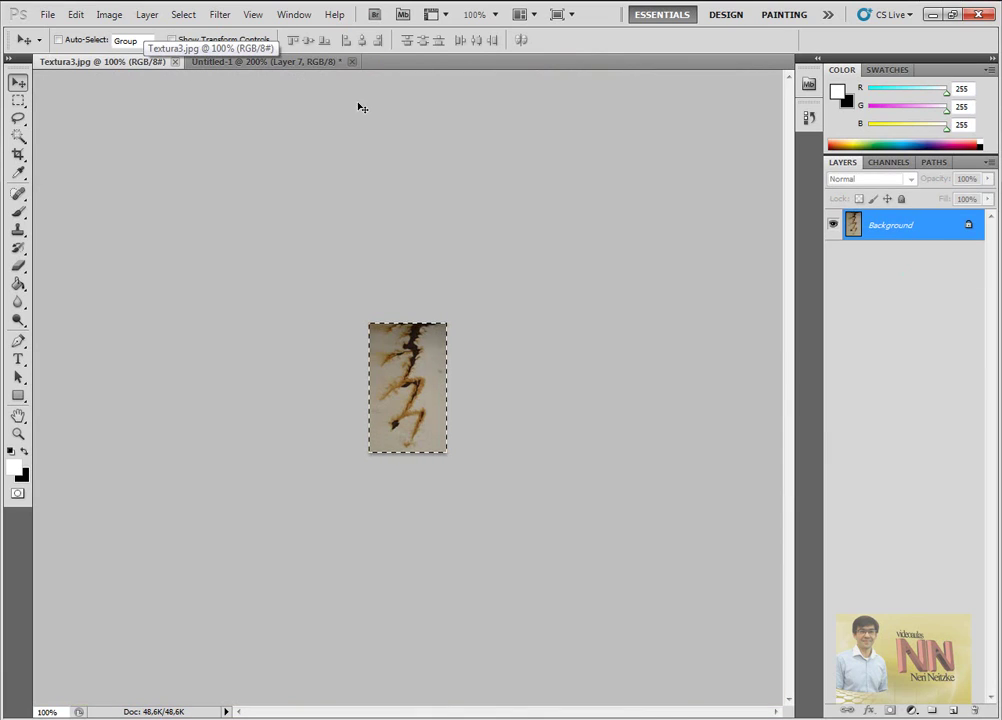
click(295, 62)
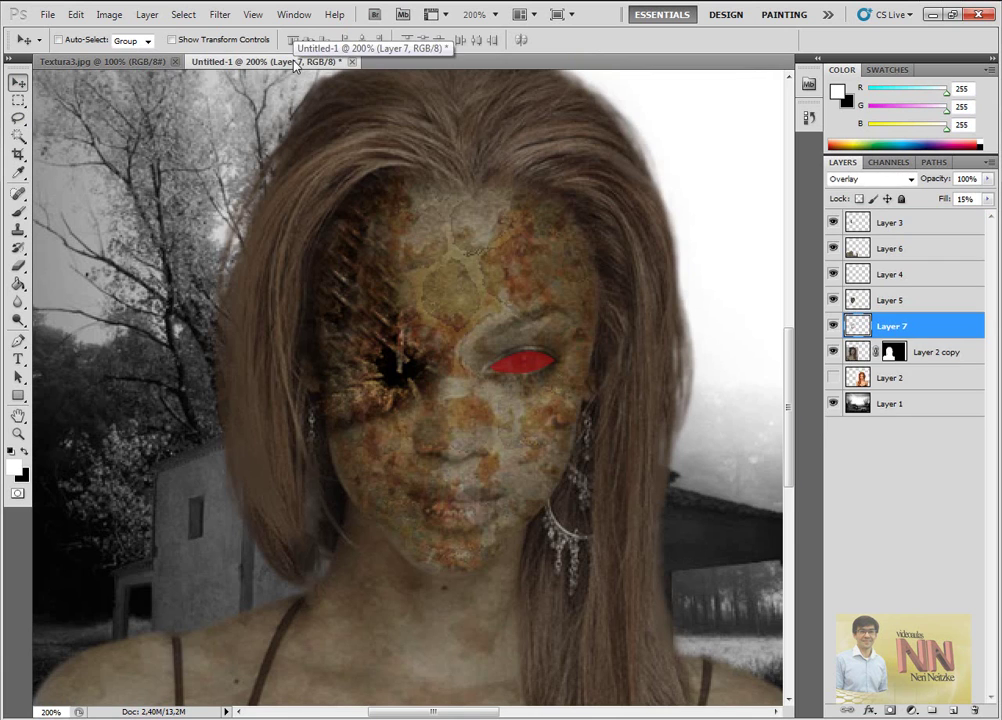
key(ctrl+v)
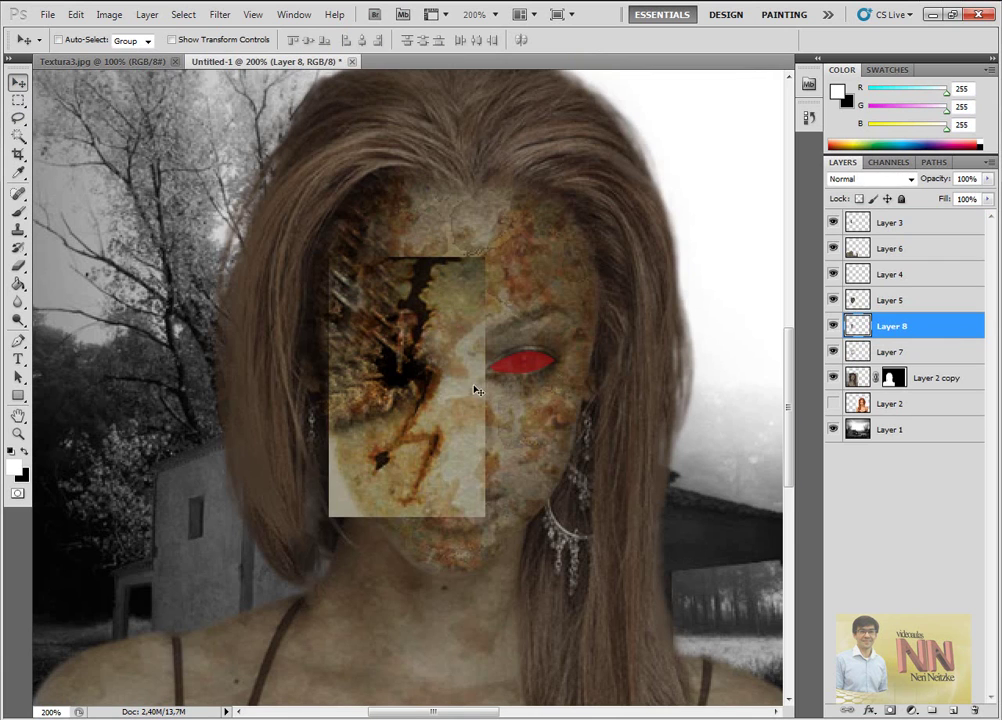
mouse_move(461, 387)
mouse_down()
mouse_move(531, 404)
mouse_move(531, 431)
mouse_up()
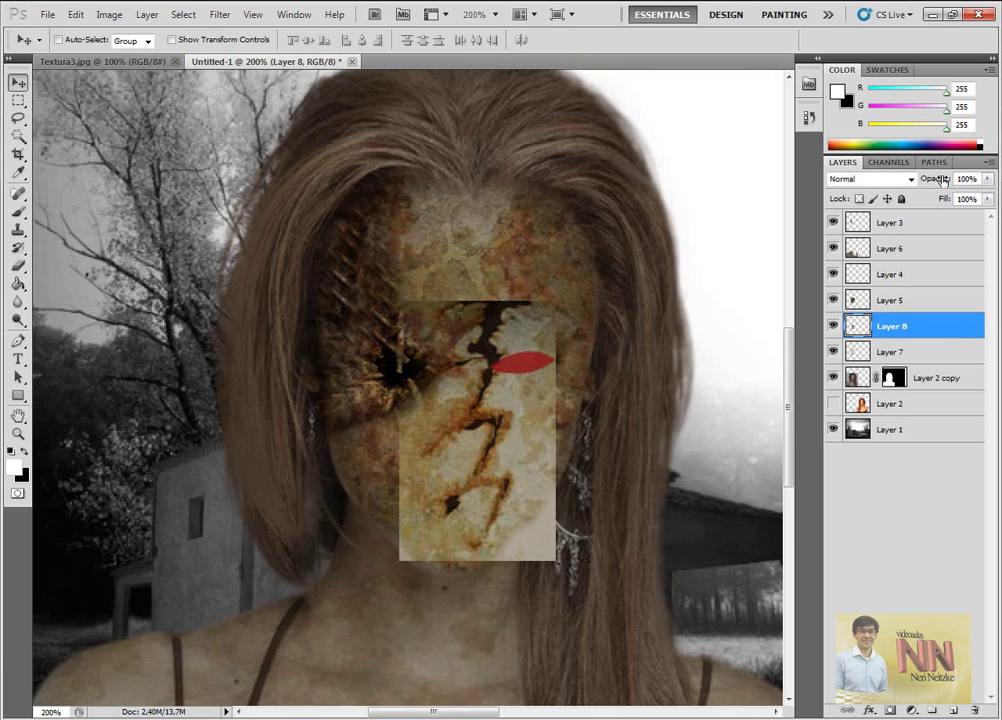
double_click(917, 318)
drag(917, 318, 915, 224)
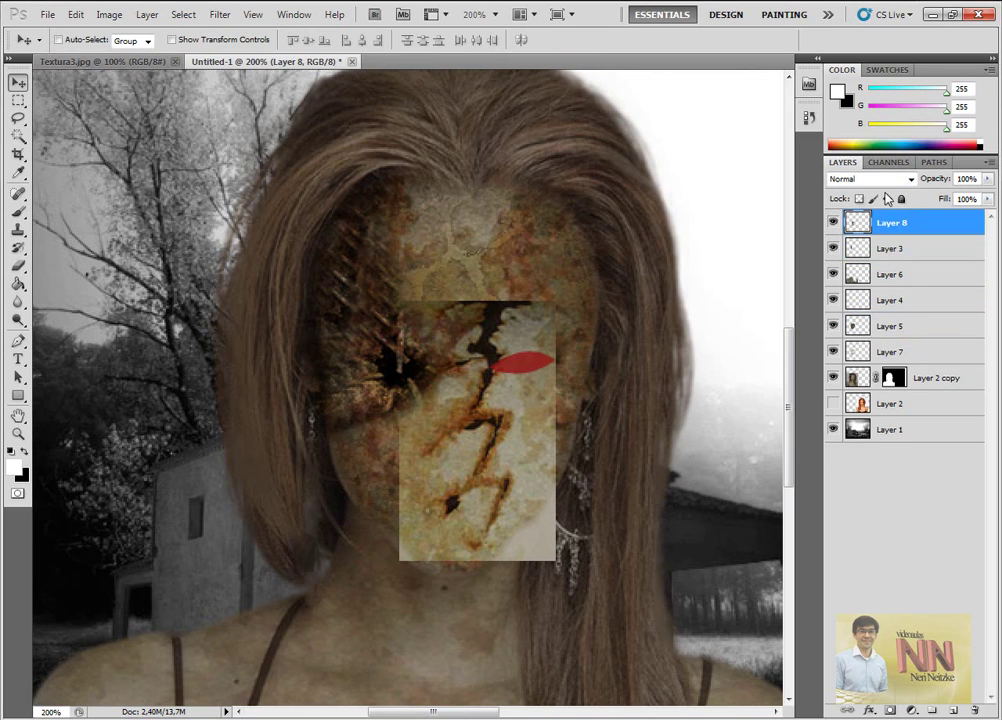
click(19, 119)
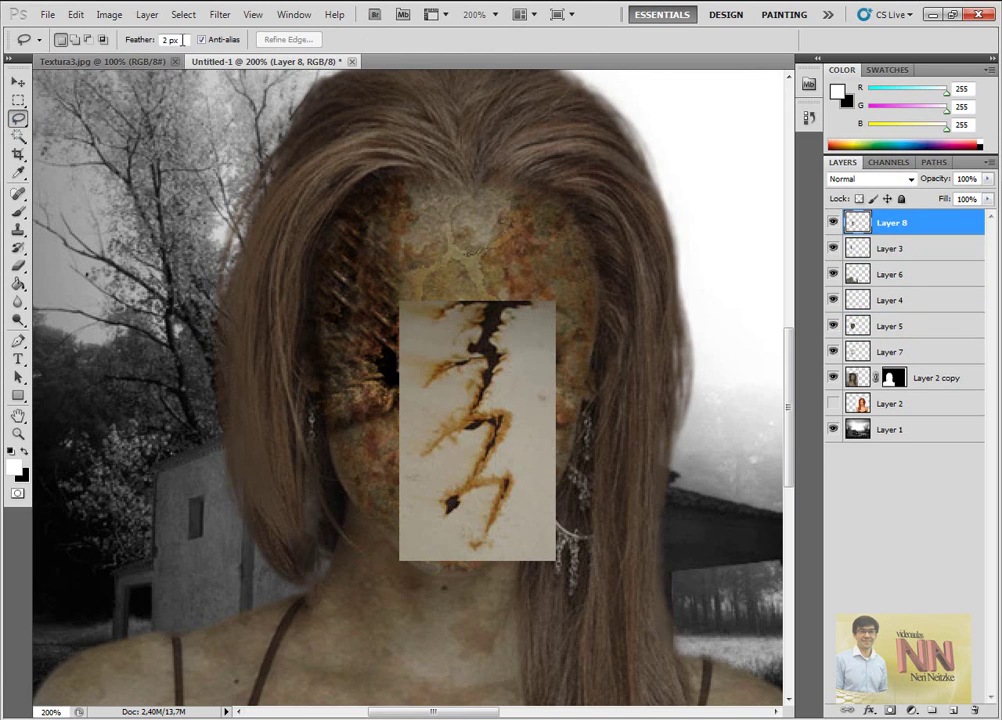
- With a lasso feather of 3, outline the crack stain and delete everything around it
click(140, 46)
text(3)
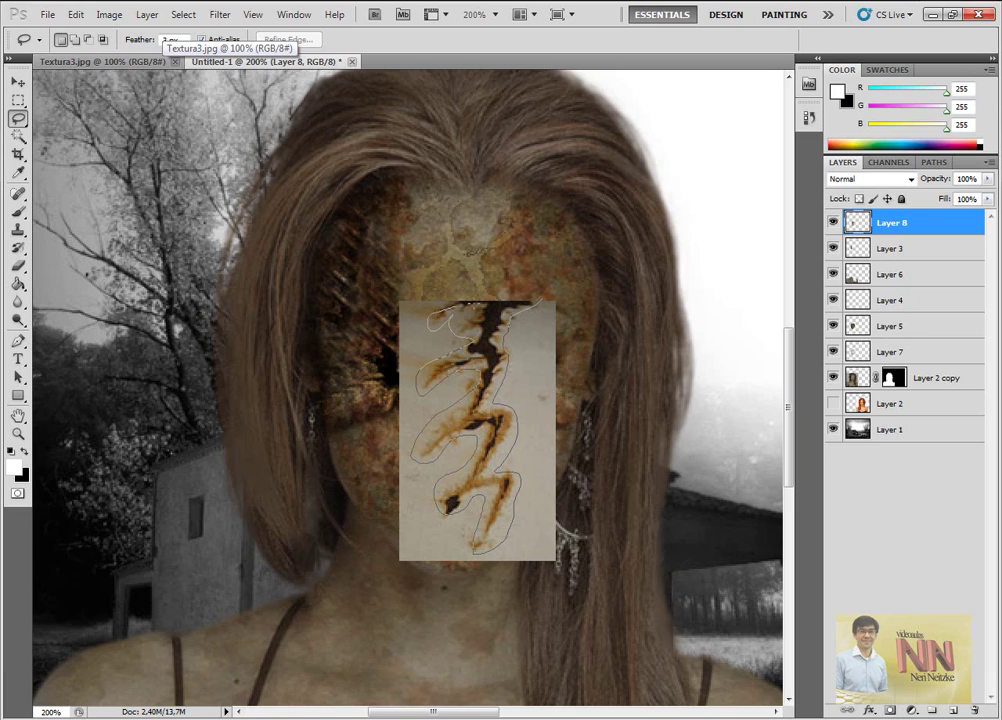
drag(546, 297, 548, 302)
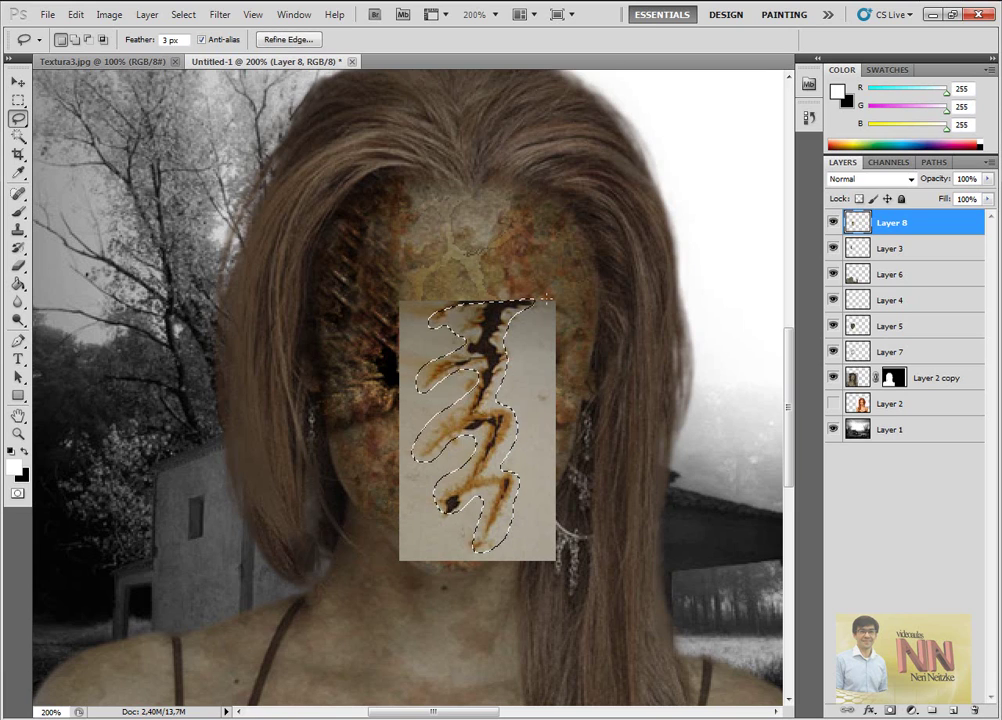
key(ctrl+shift+i)
key(Delete)
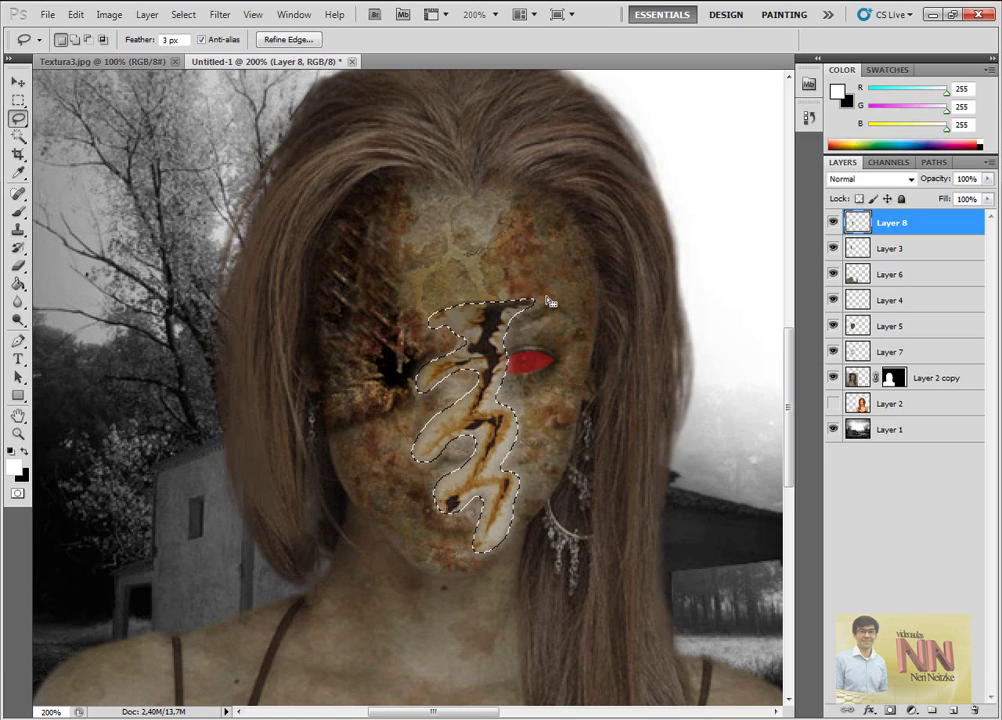
click(18, 99)
- Set Layer 8 to Darken blend mode and move the crack stain up onto the forehead
key(ctrl+d)
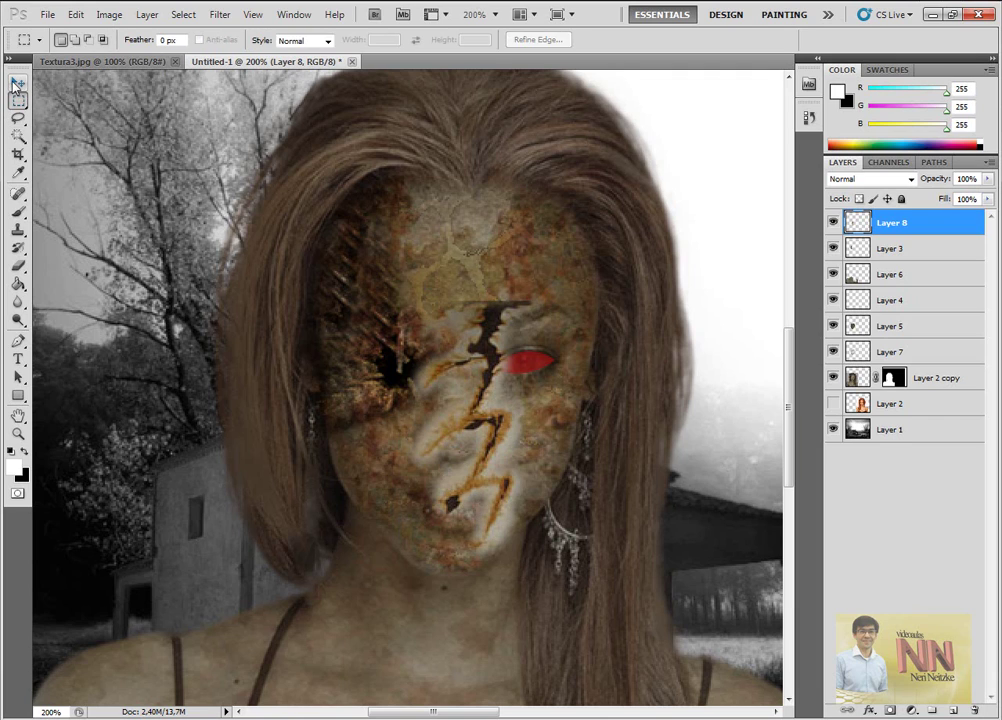
click(18, 81)
click(884, 180)
click(884, 181)
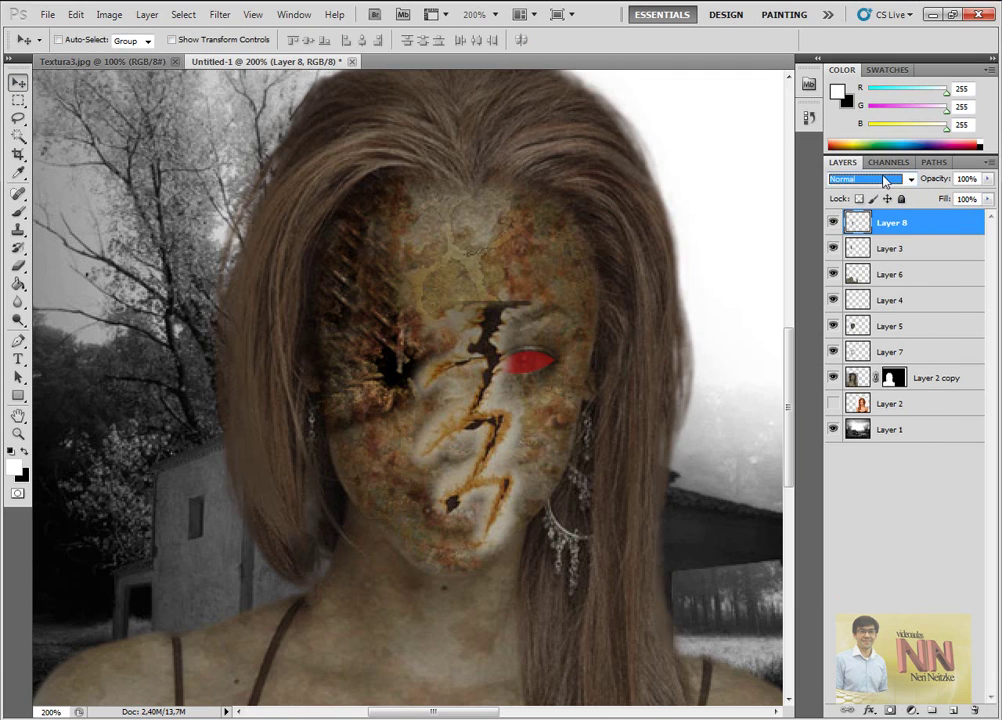
key(Down)
key(Down)
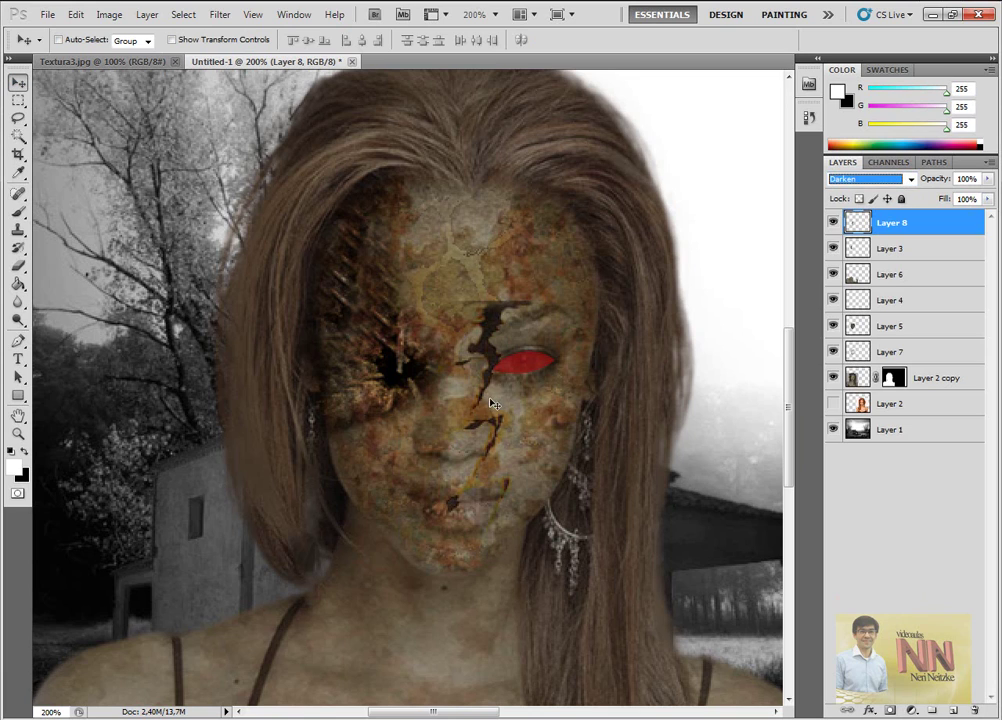
mouse_move(458, 403)
mouse_down()
mouse_move(463, 628)
mouse_move(540, 466)
mouse_move(509, 360)
mouse_move(470, 327)
mouse_move(476, 334)
mouse_move(501, 280)
mouse_up()
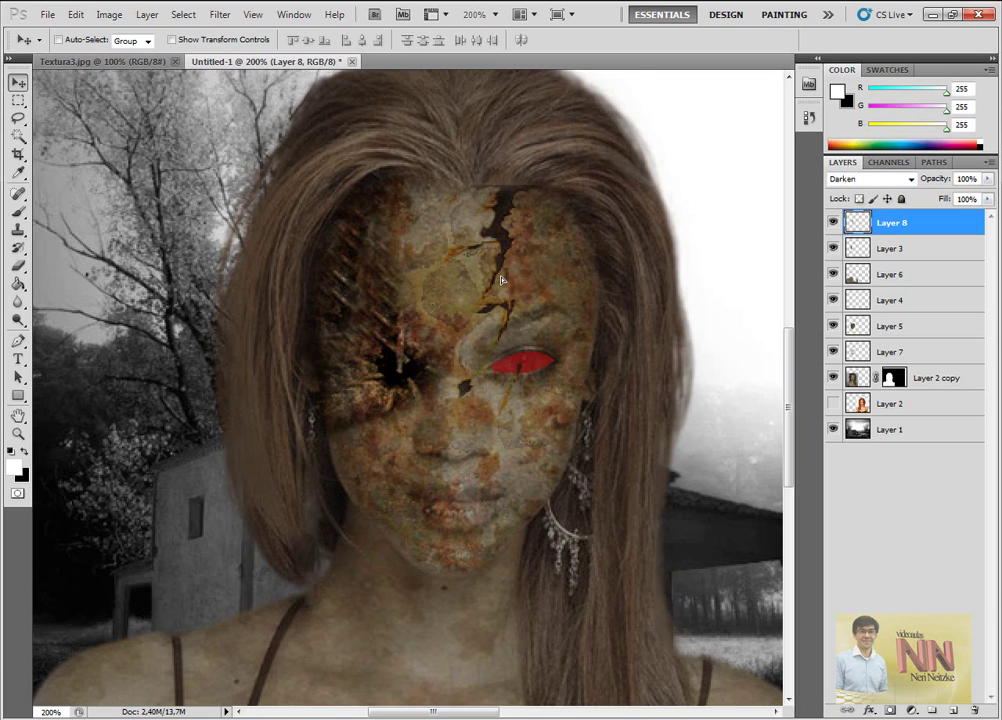
- Shrink the forehead crack to 63% and tilt it with Free Transform, then check the hairline
key(ctrl+t)
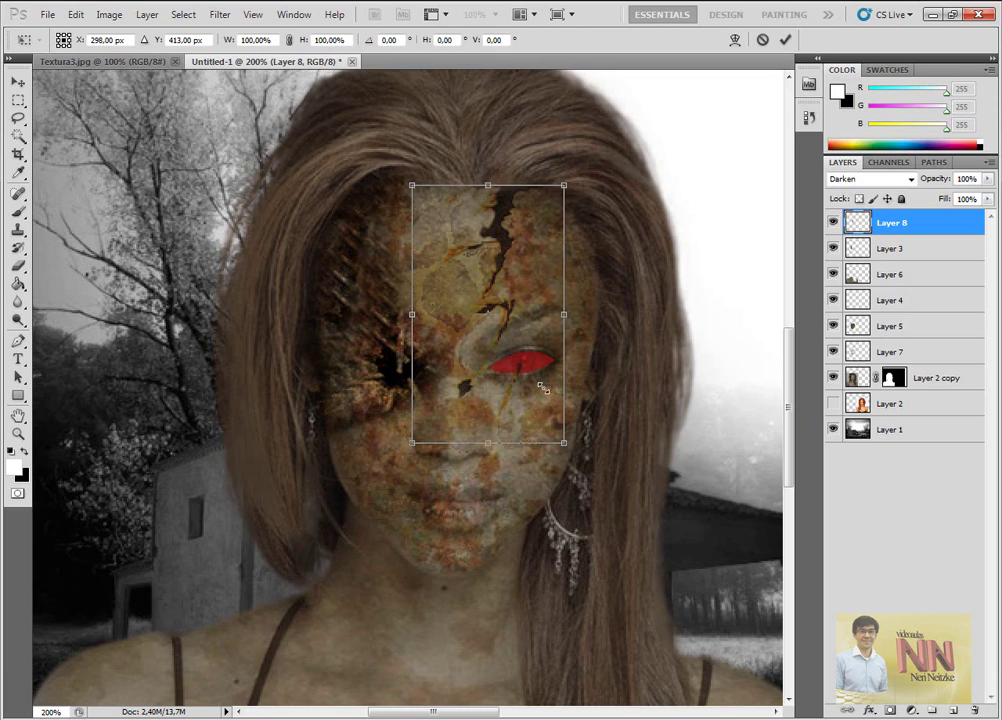
mouse_move(565, 443)
mouse_down()
mouse_move(510, 351)
mouse_move(569, 345)
mouse_move(462, 293)
mouse_move(526, 284)
mouse_up()
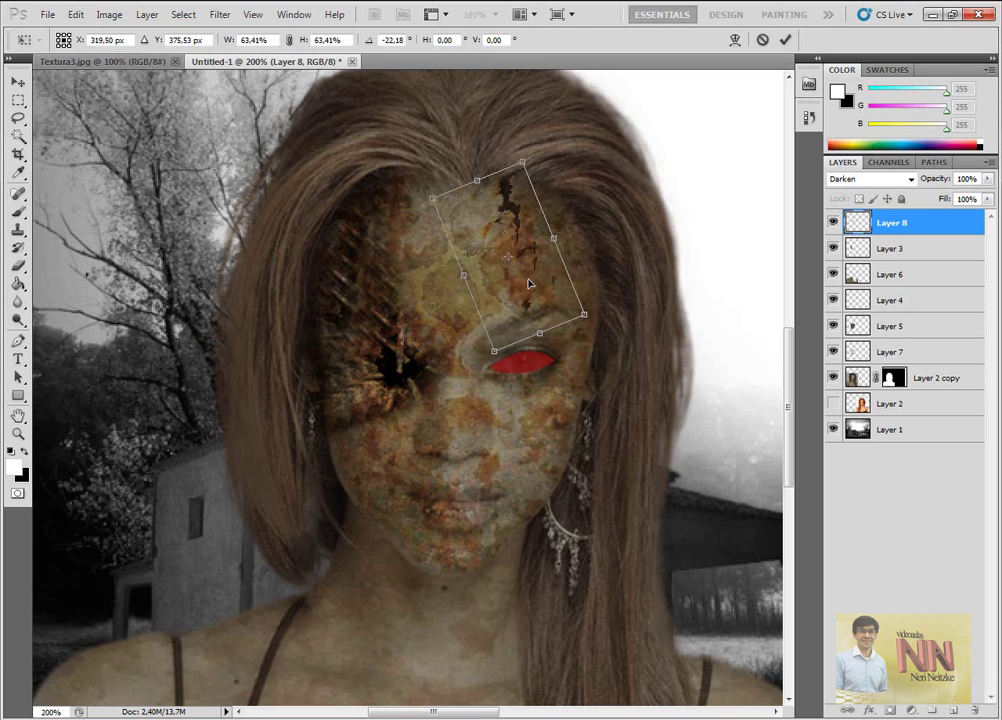
key(Return)
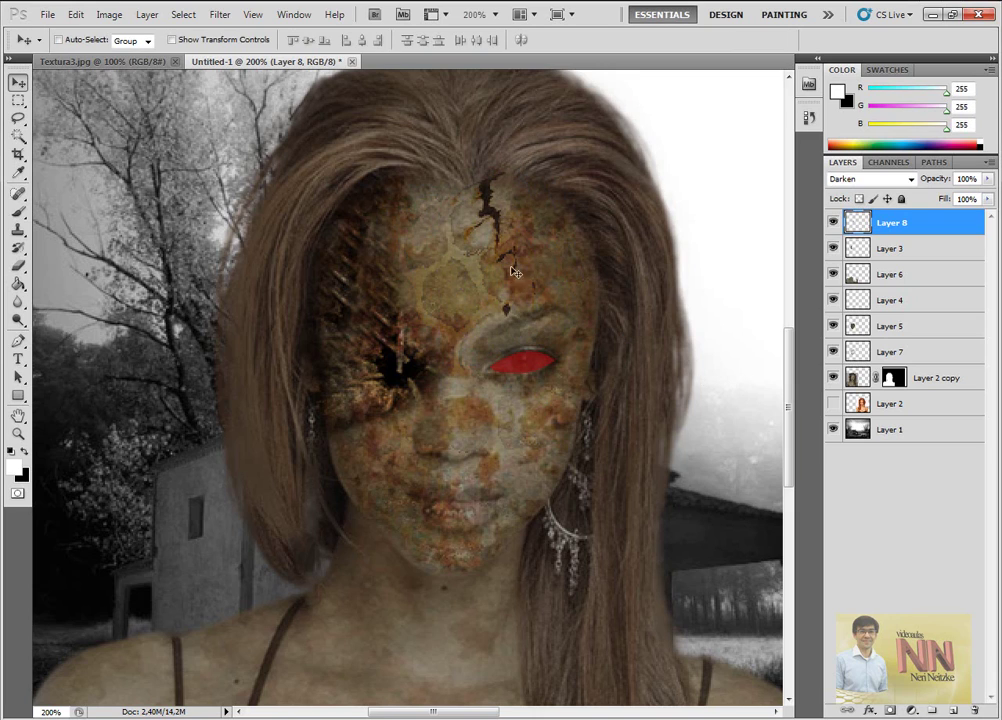
click(18, 118)
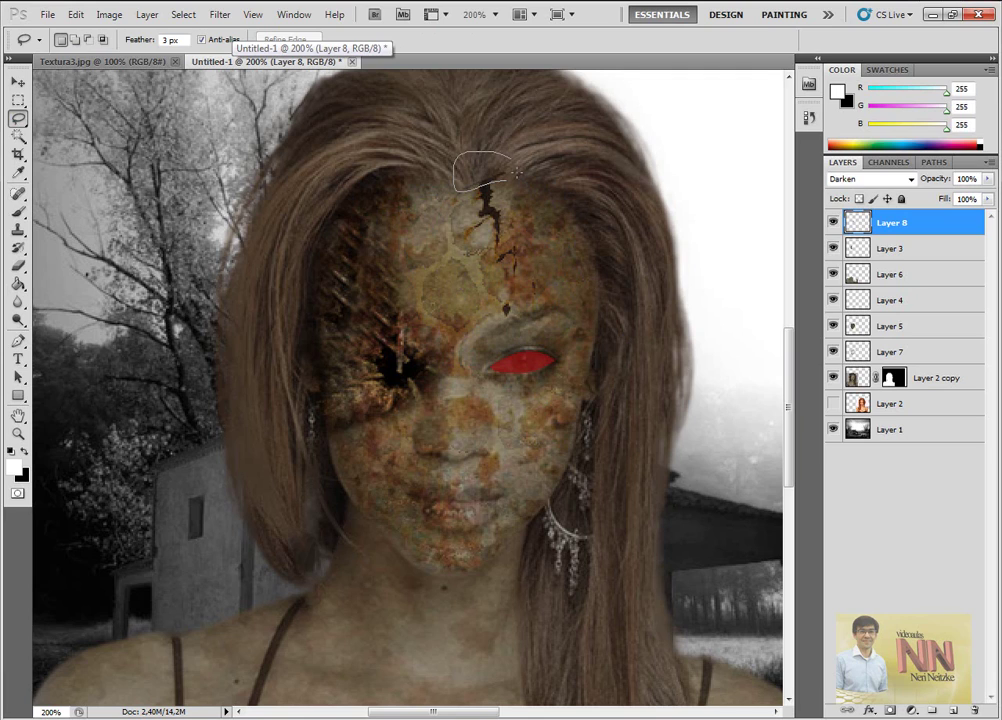
drag(506, 183, 503, 180)
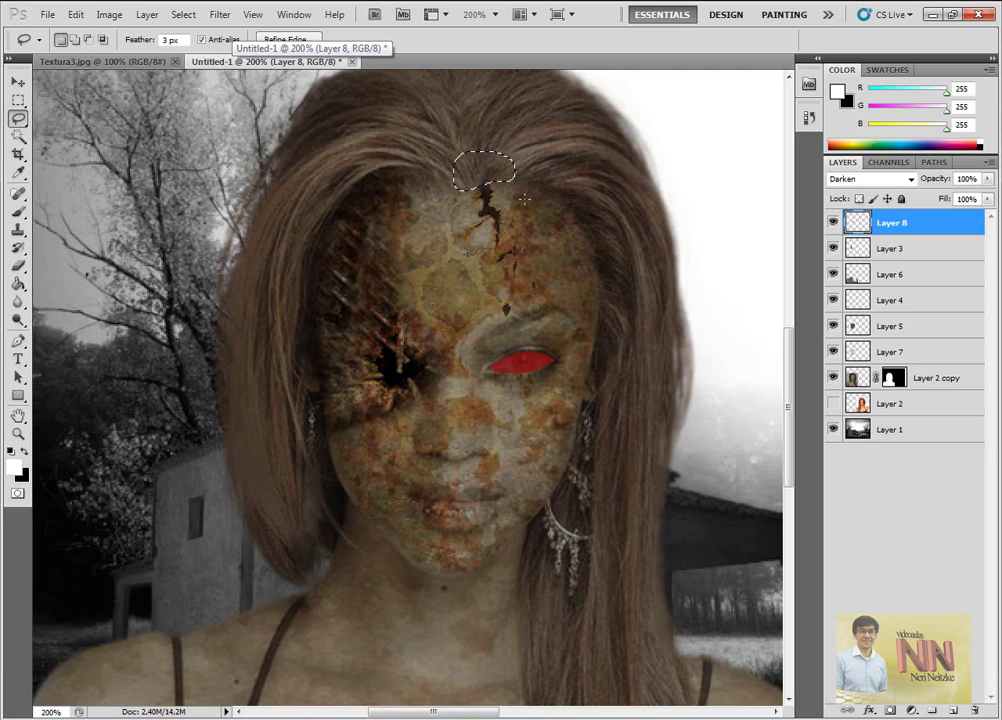
click(17, 99)
key(ctrl+d)
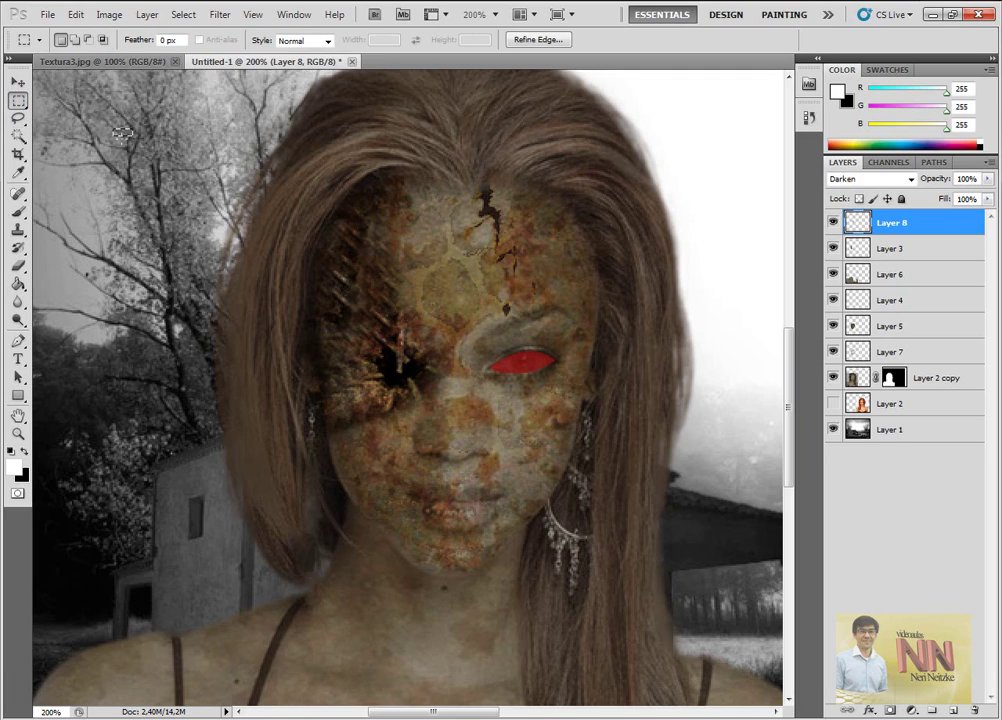
click(17, 80)
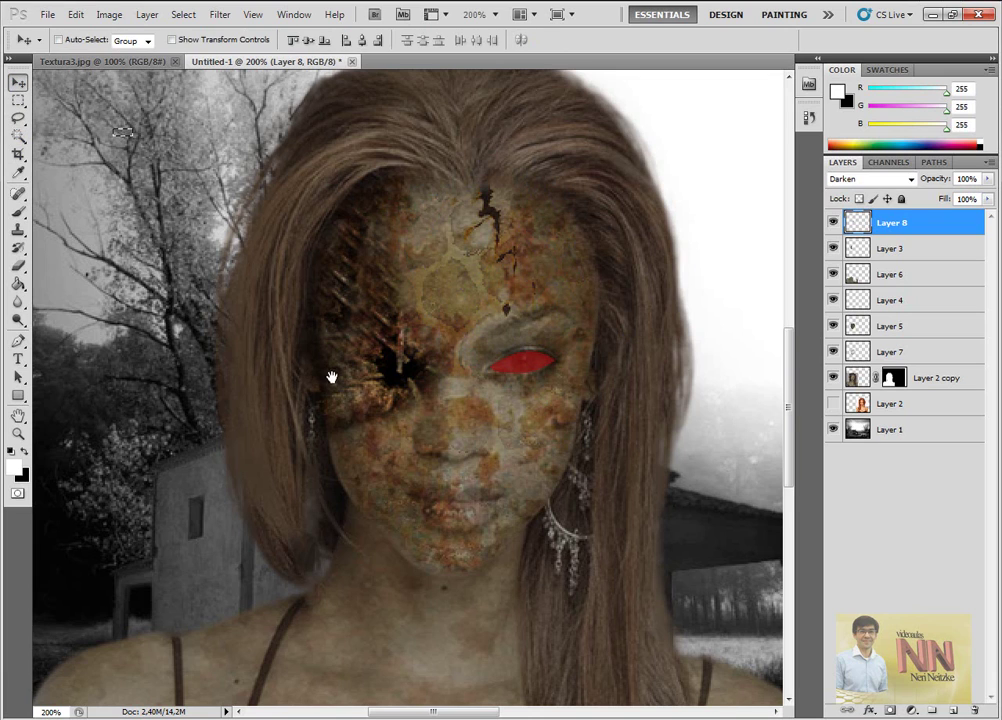
drag(331, 376, 339, 312)
- Paste a second crack as Layer 9 in Darken mode and place it near the left shoulder
scroll(350, 305, down, 1)
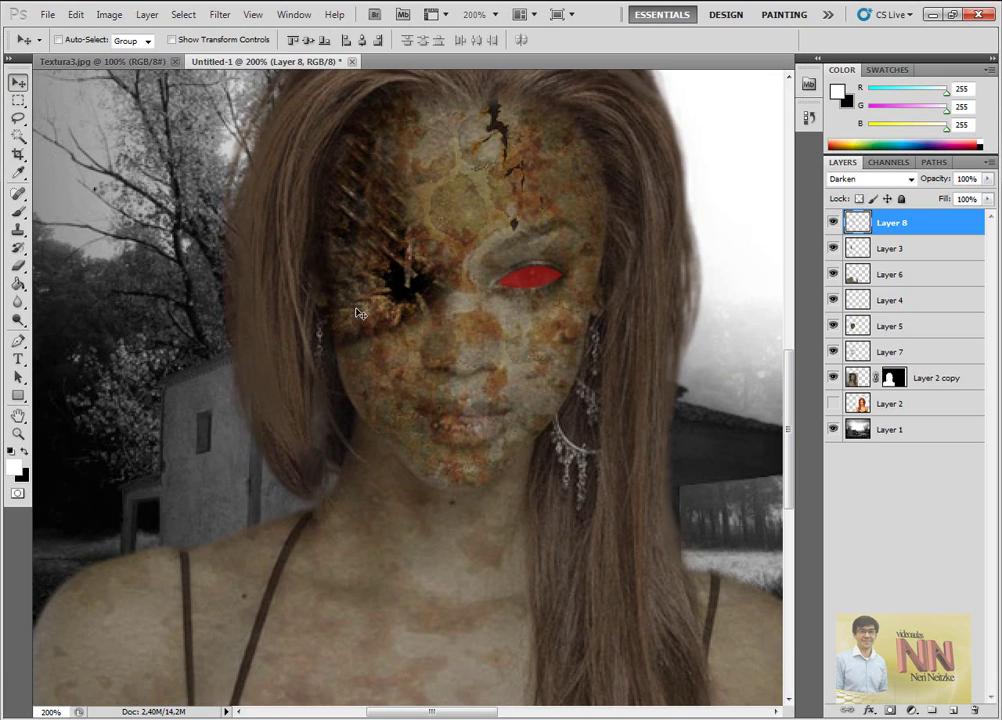
key(ctrl+shift+alt+n)
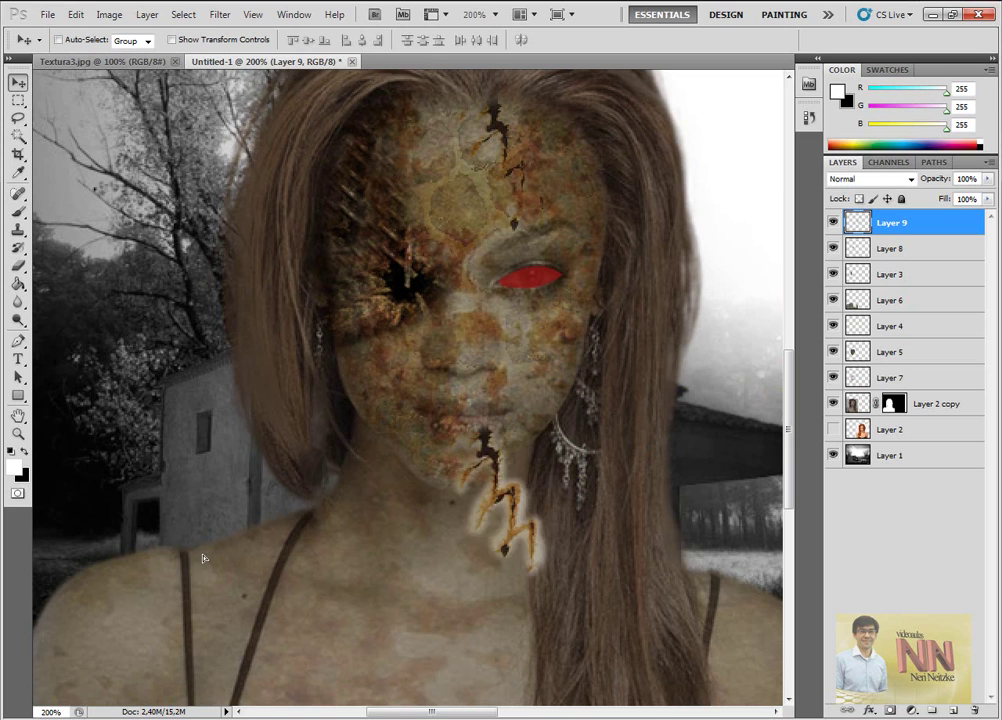
drag(315, 633, 371, 456)
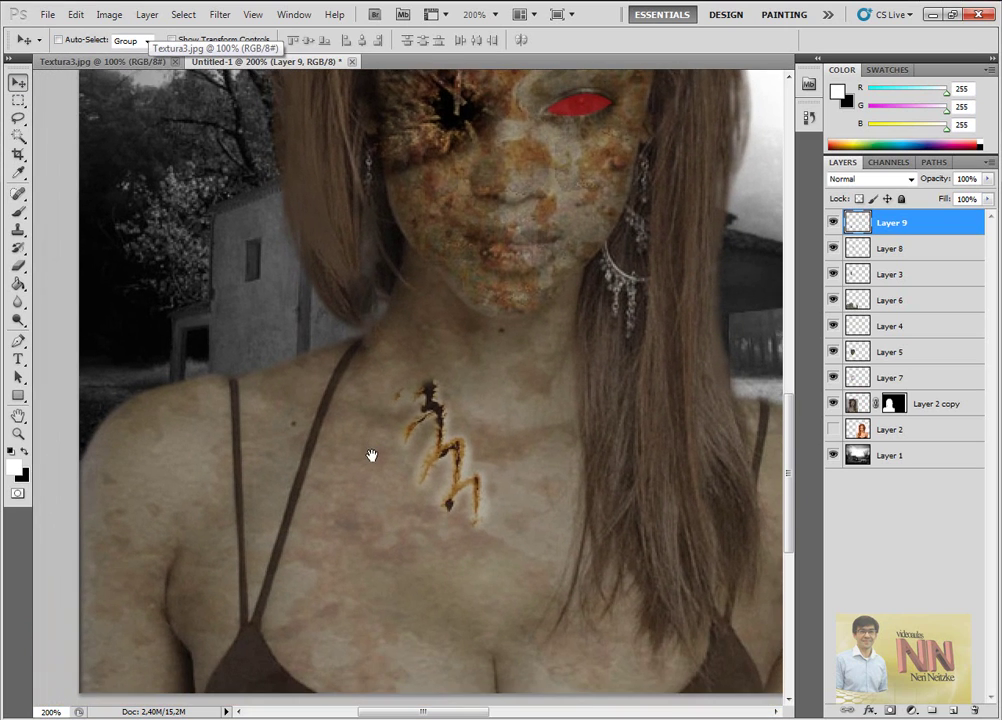
click(868, 178)
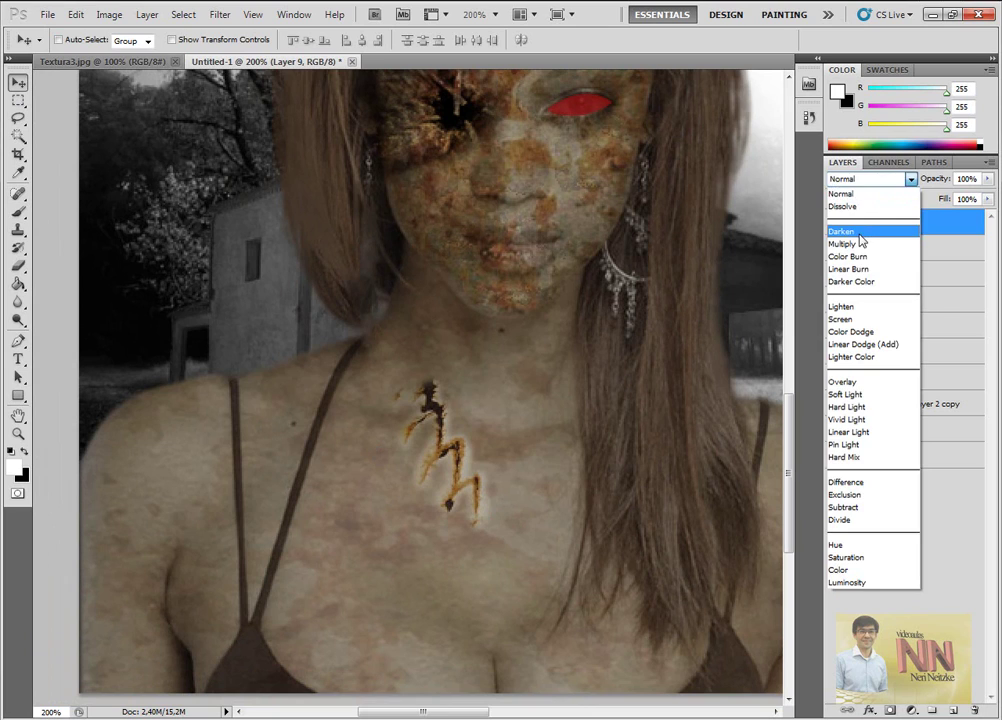
click(845, 226)
mouse_move(450, 465)
mouse_down()
mouse_move(385, 520)
mouse_move(181, 506)
mouse_up()
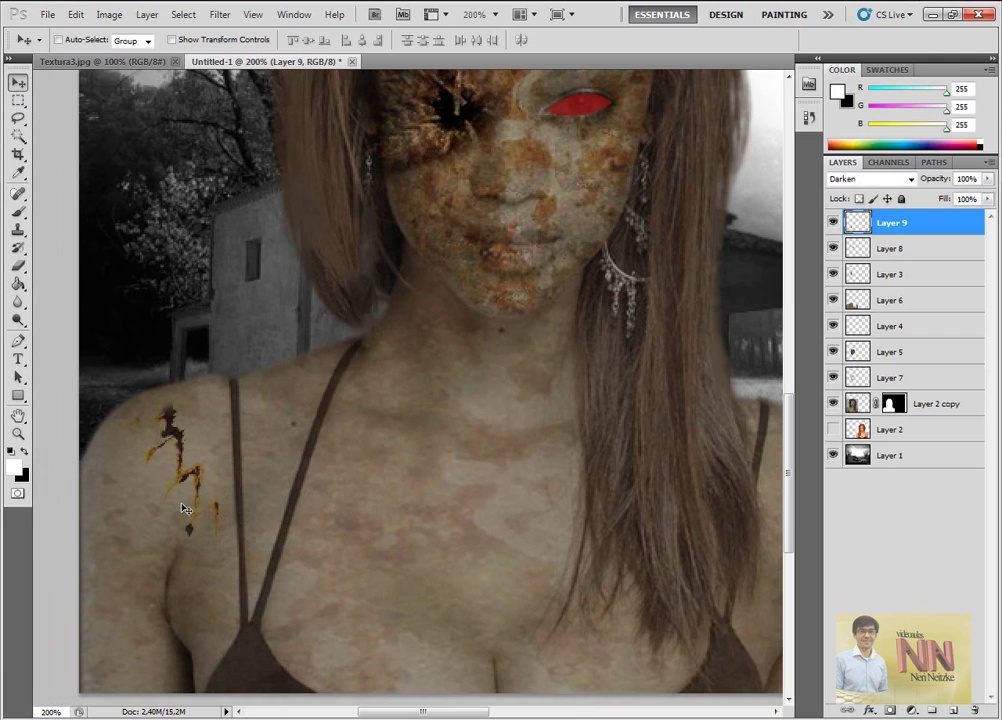
- Rotate the chest crack and enlarge it to about 155% down the neck with Free Transform
key(ctrl+t)
mouse_move(300, 350)
mouse_down()
mouse_move(355, 425)
mouse_move(345, 400)
mouse_up()
mouse_move(235, 458)
mouse_down()
mouse_move(536, 412)
mouse_move(468, 414)
mouse_up()
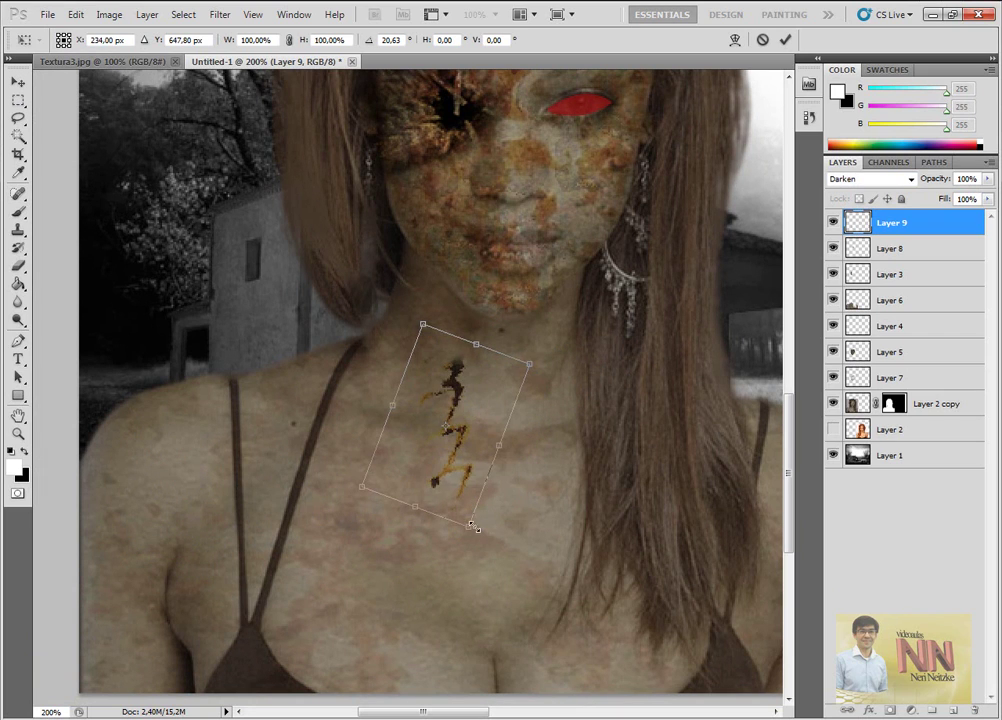
drag(472, 526, 502, 638)
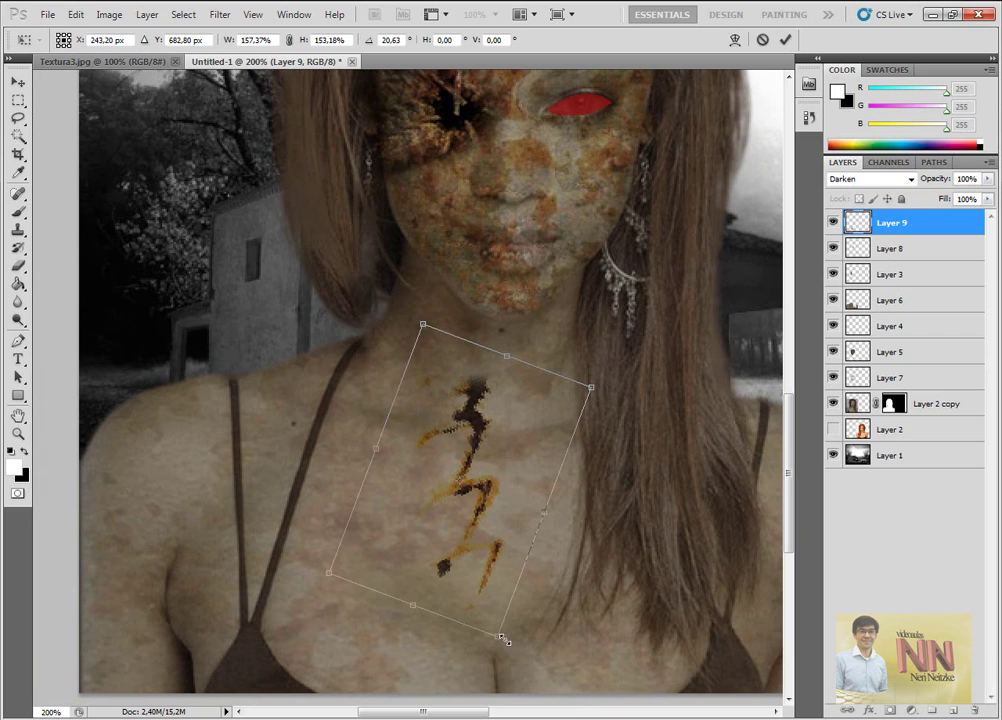
drag(412, 322, 330, 252)
key(Return)
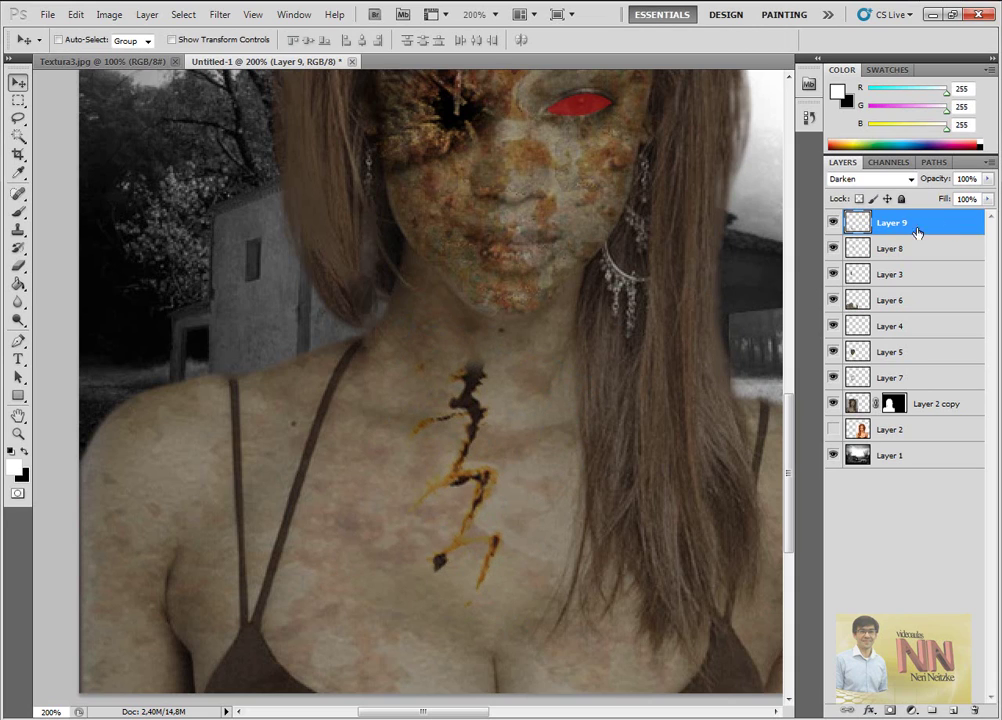
mouse_move(987, 199)
mouse_down()
mouse_move(970, 220)
mouse_move(983, 214)
mouse_up()
key(ctrl+minus)
key(ctrl+minus)
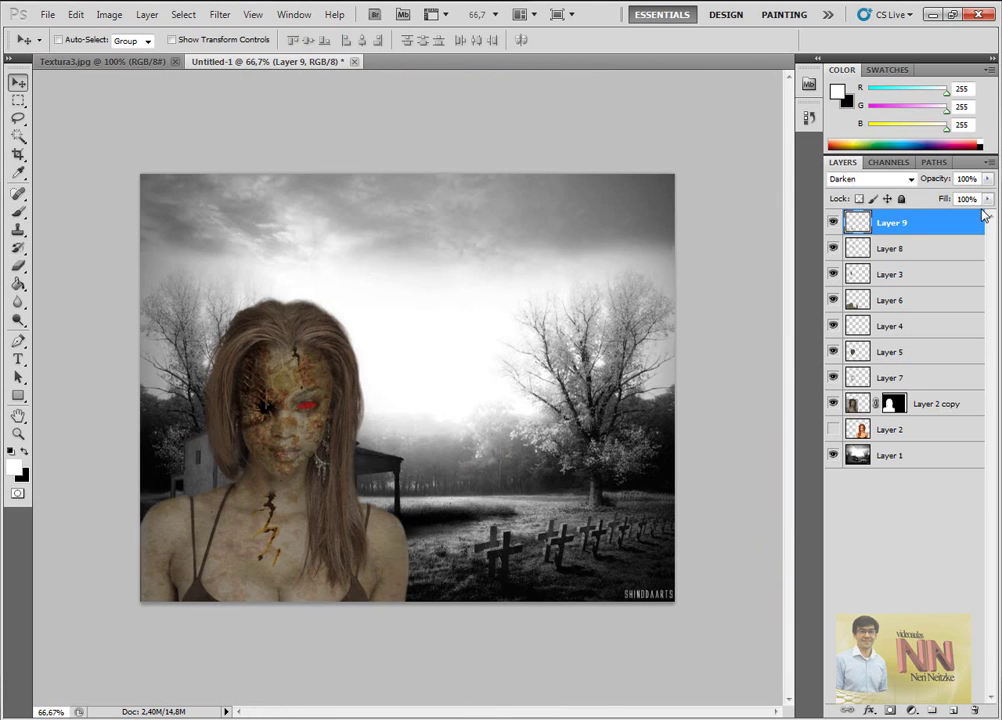
- Zoom the composite to 100% and close the Textura3.jpg document
key(ctrl+plus)
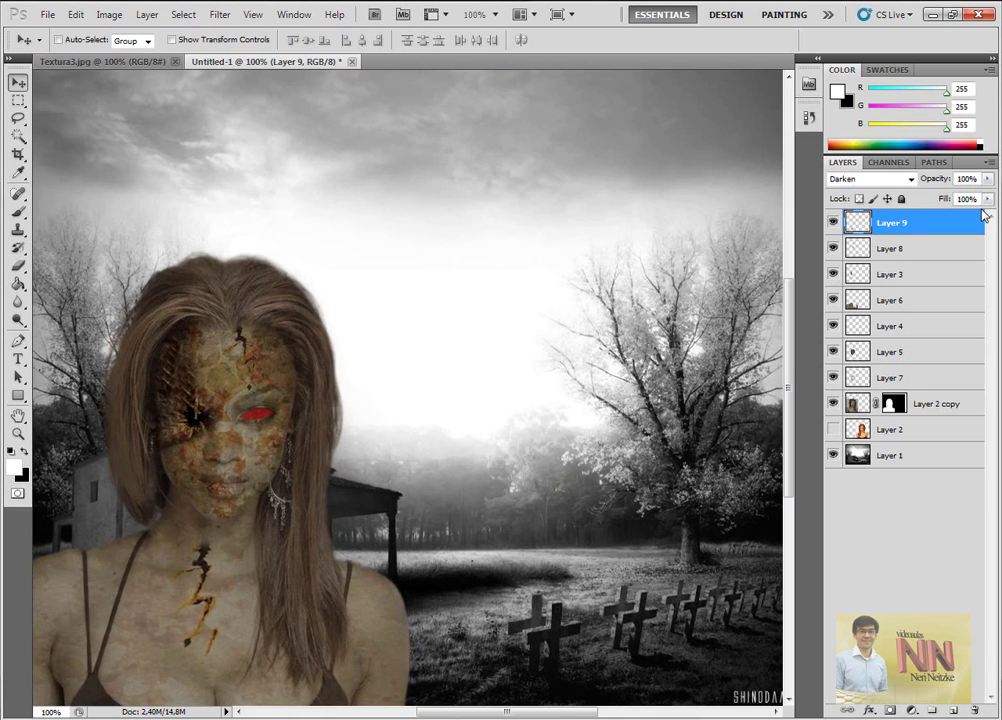
click(134, 61)
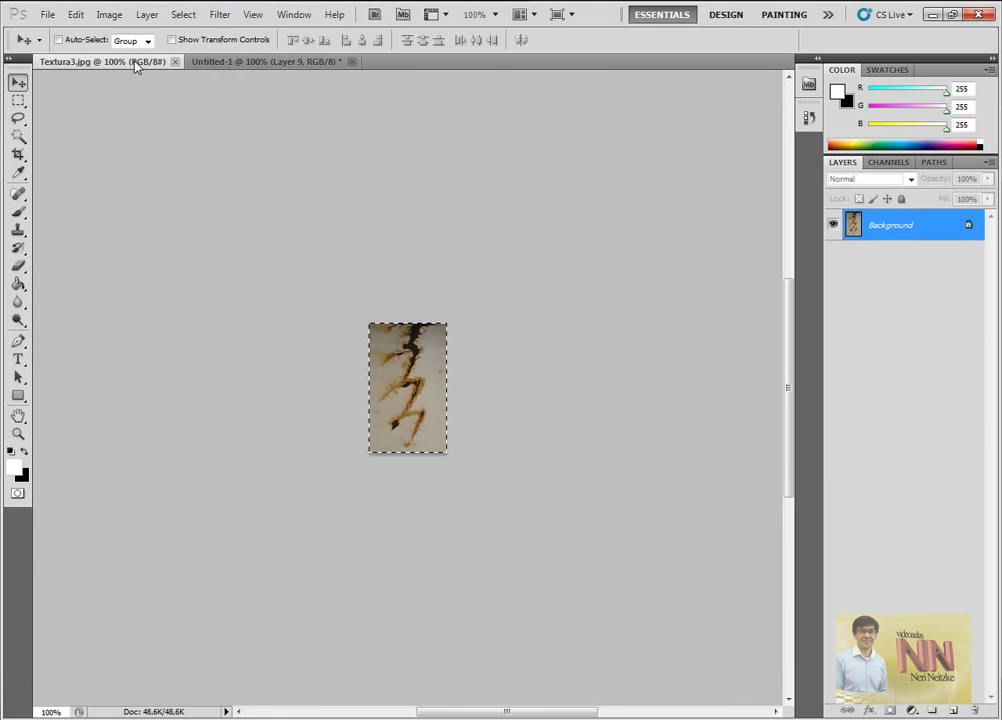
click(175, 62)
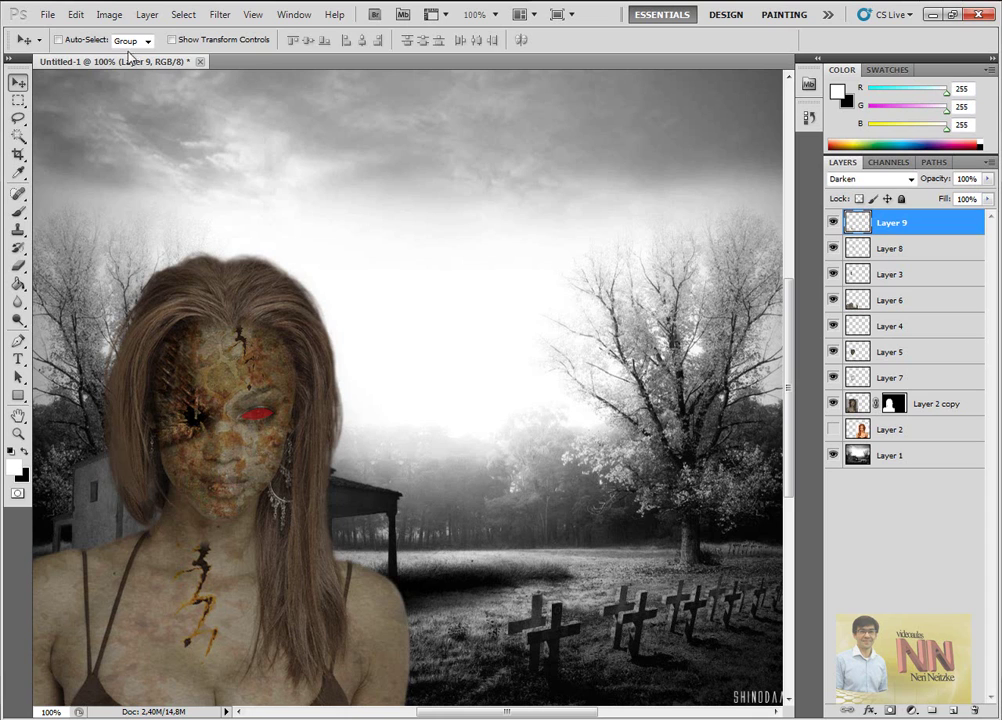
- Cancel the File > Open dialog, then pan the view to center on the woman
click(47, 14)
click(56, 42)
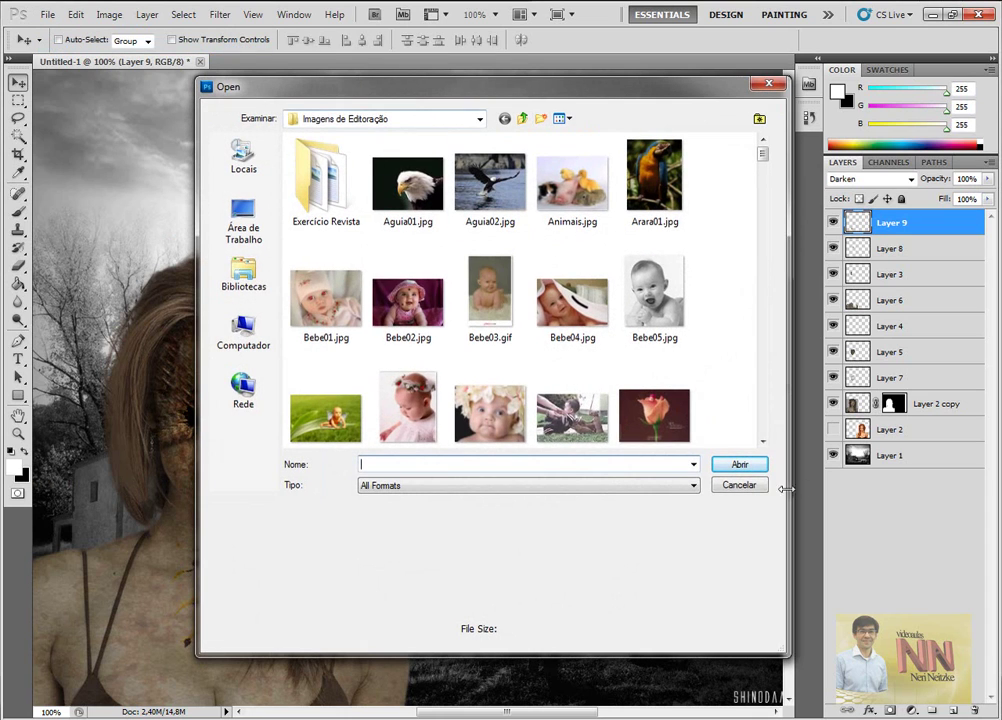
click(739, 485)
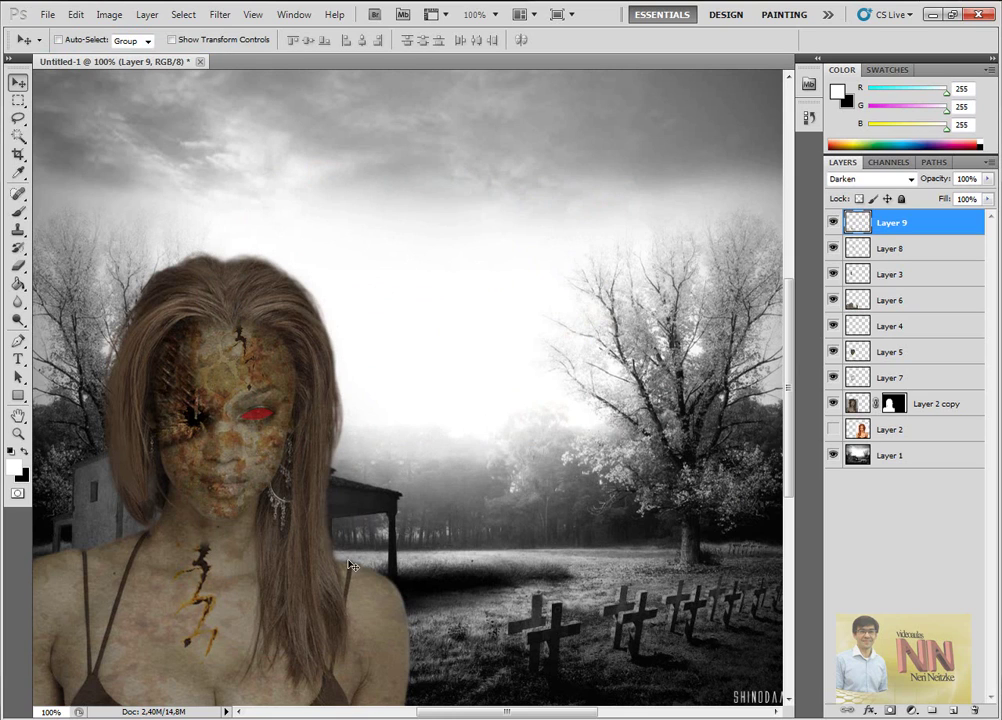
mouse_move(217, 568)
mouse_down()
mouse_move(394, 463)
mouse_move(337, 492)
mouse_move(302, 537)
mouse_up()
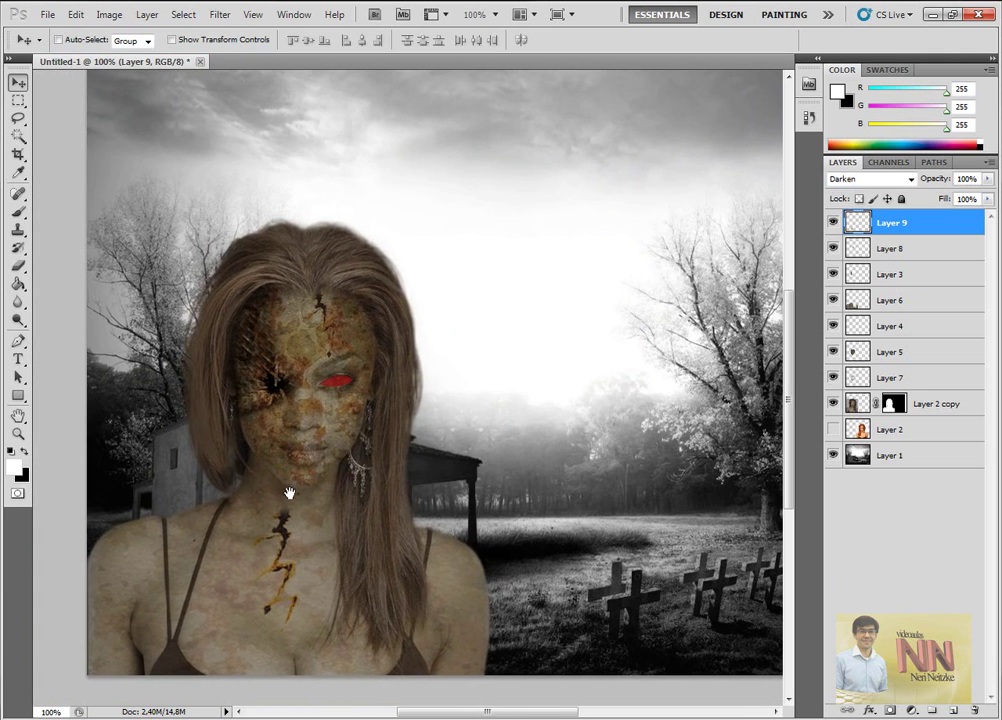
mouse_move(289, 494)
mouse_down()
mouse_move(323, 428)
mouse_move(332, 471)
mouse_up()
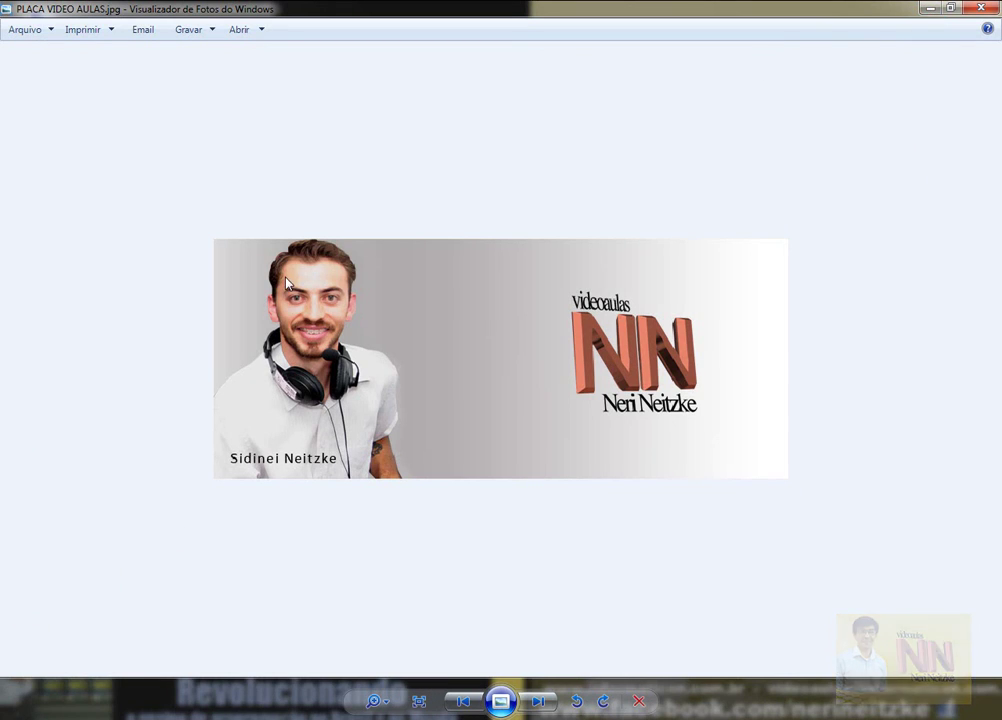
- Close the Windows Photo Viewer showing the PLACA VIDEO AULAS.jpg title card
click(930, 8)
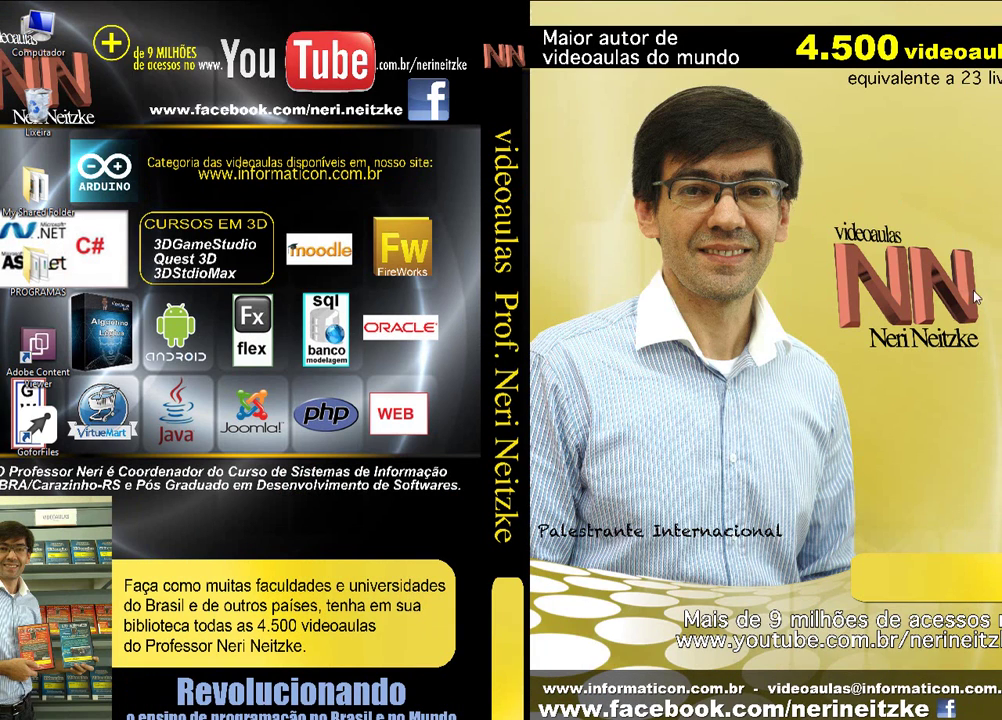